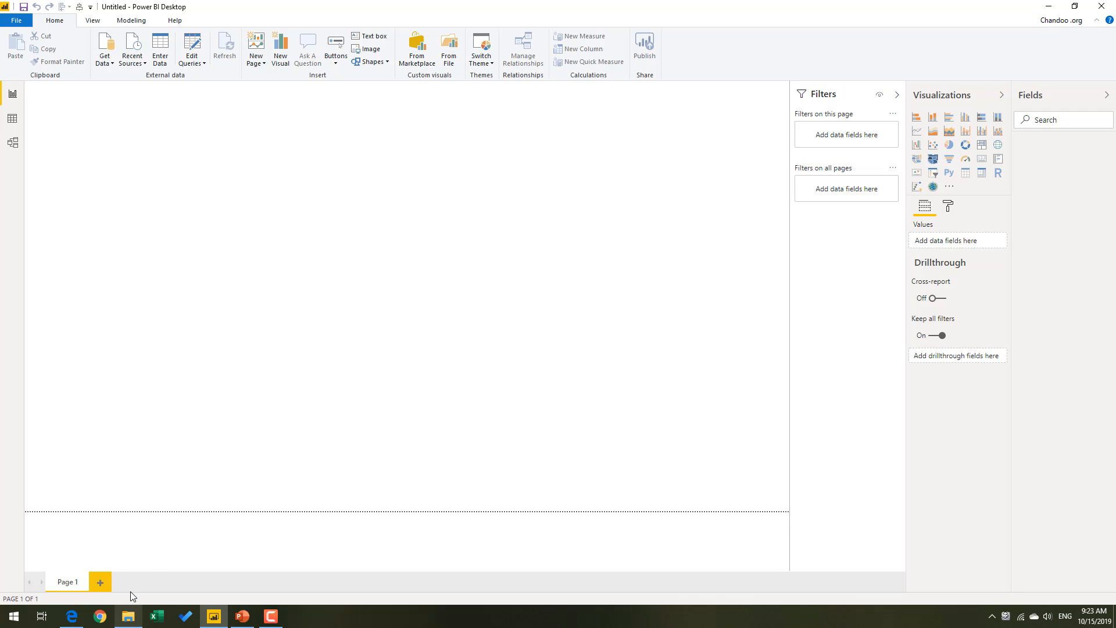
Switch to File Explorer and open emp-data.xlsx from the datasets folder inside pdv2.
left_click(132, 618)
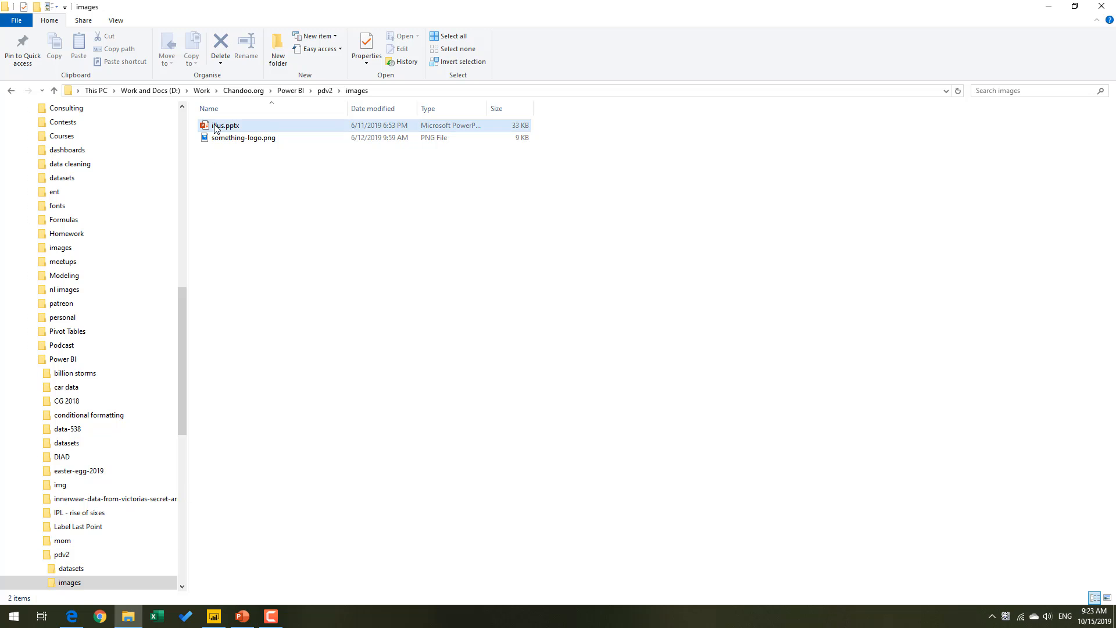
left_click(324, 90)
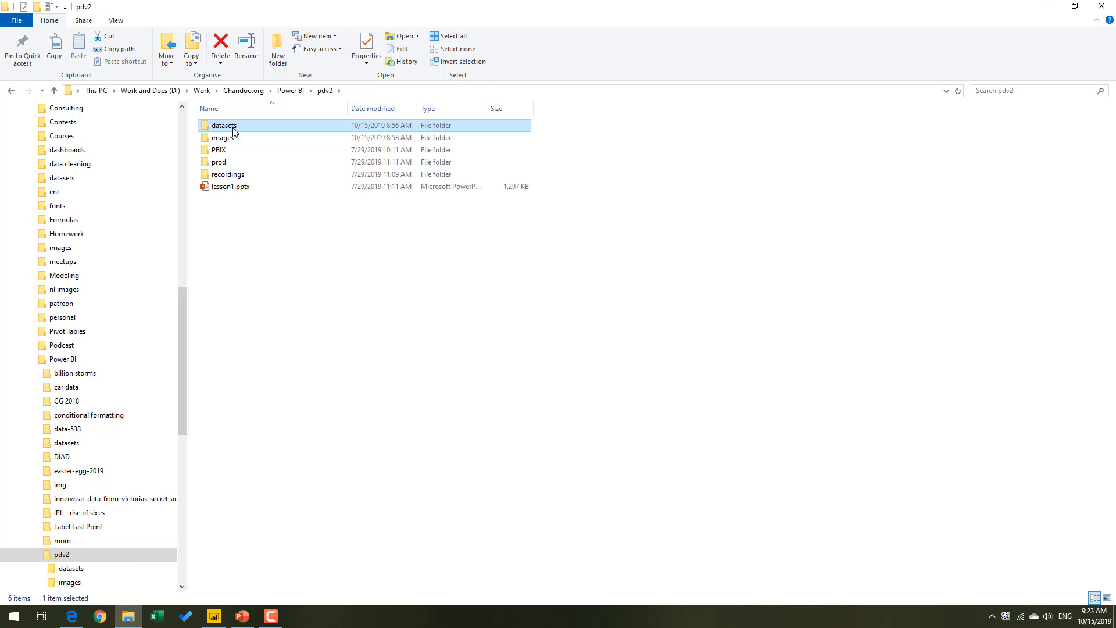
double_click(224, 126)
double_click(233, 126)
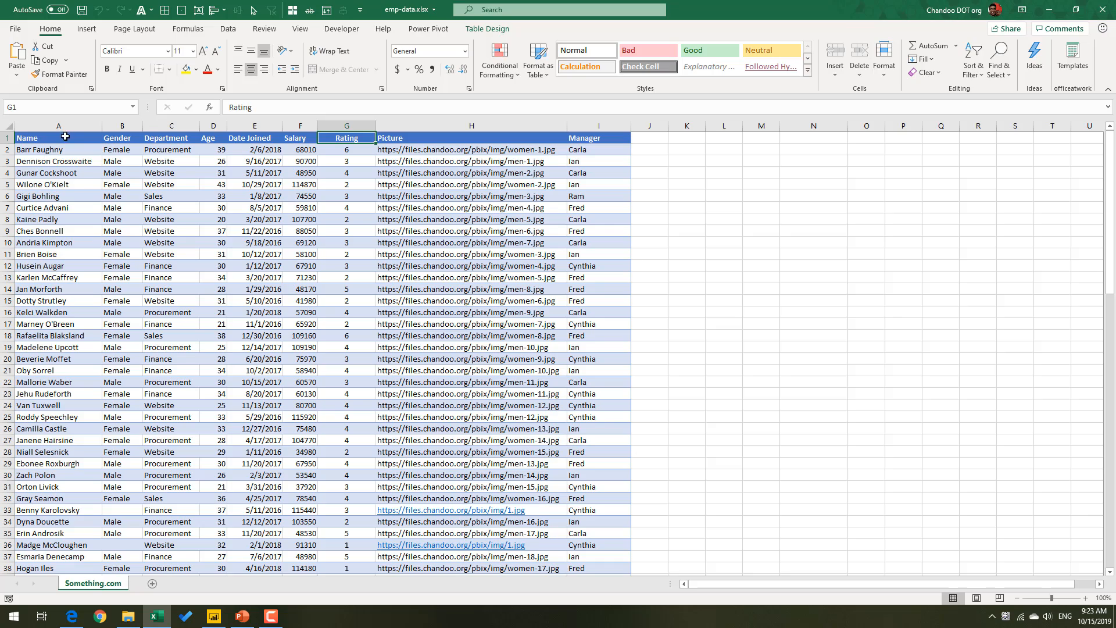
Examine the employee table's columns and rows down to its last record, and close the workbook.
scroll(50, 378, "down", 20)
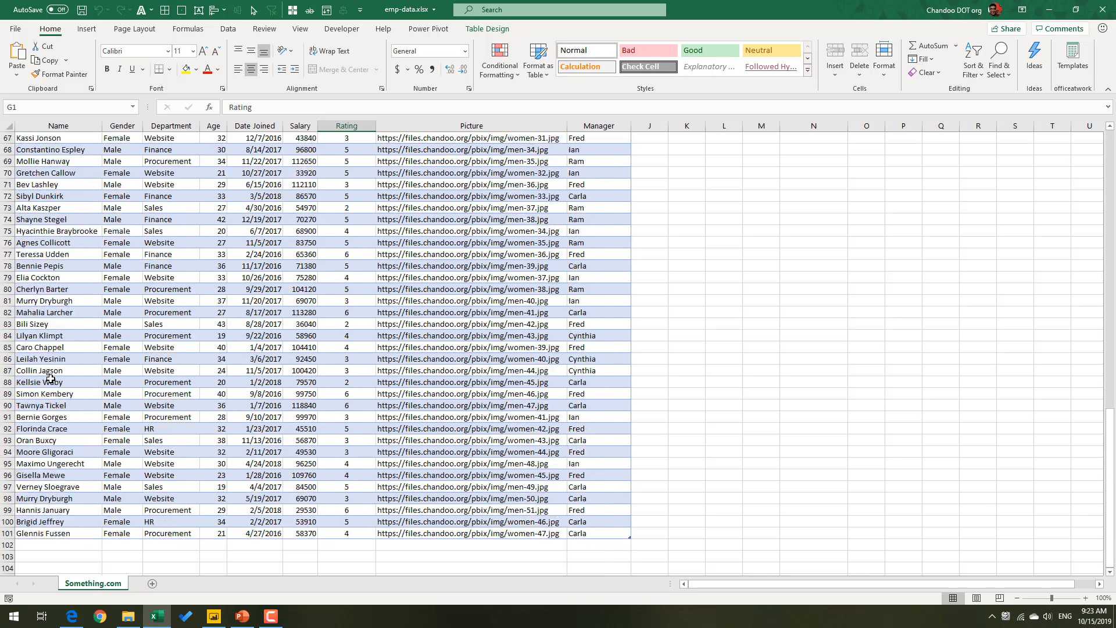
scroll(50, 378, "down", 2)
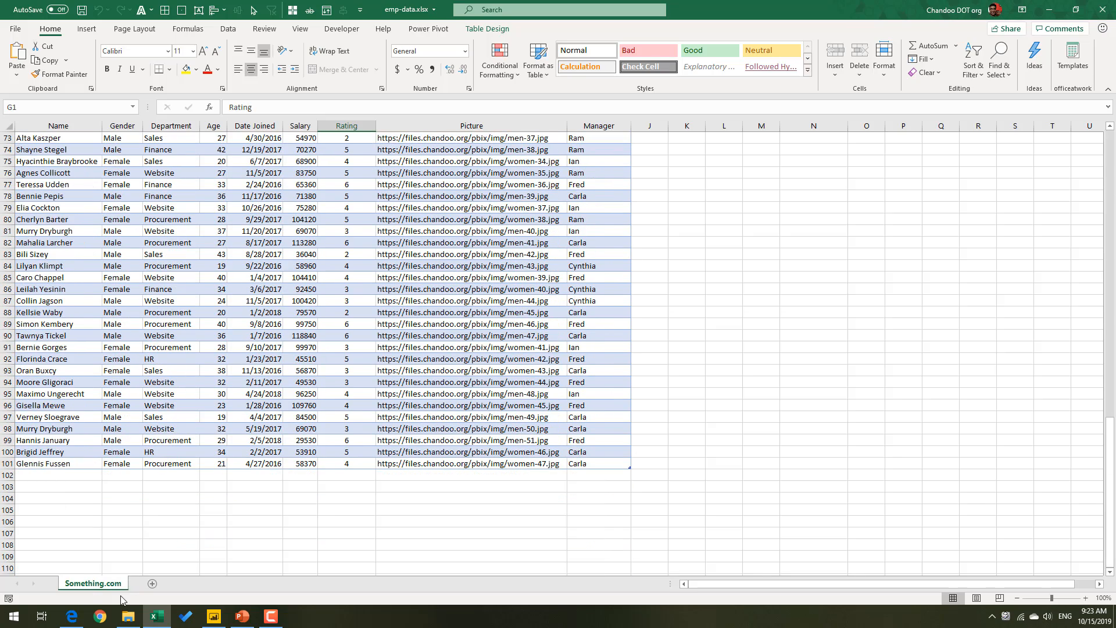
scroll(52, 459, "up", 20)
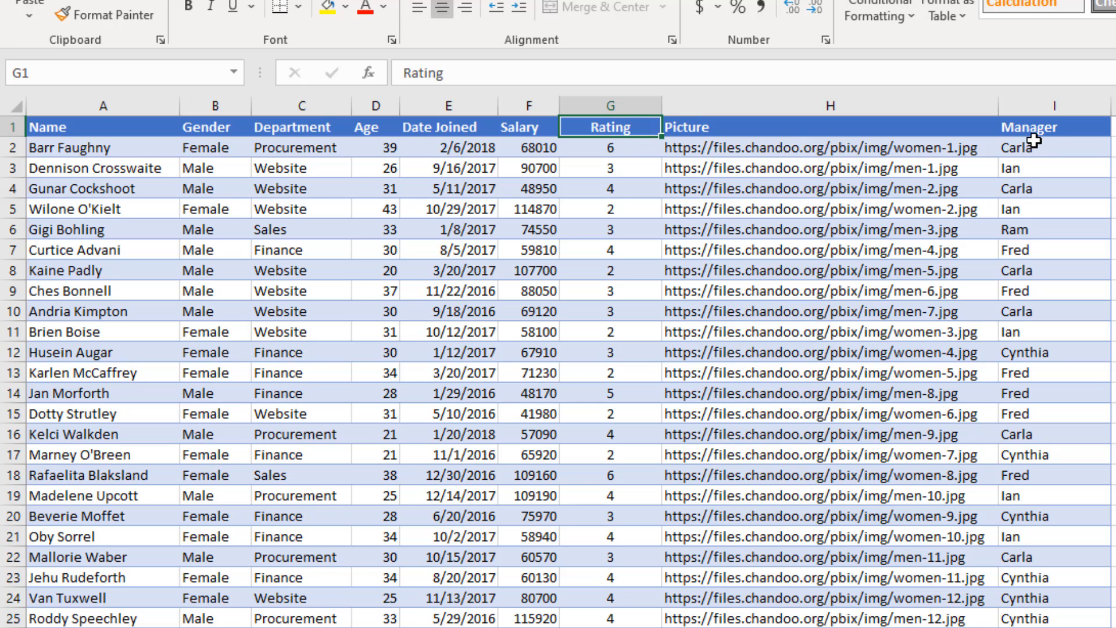
scroll(1047, 578, "down", 8)
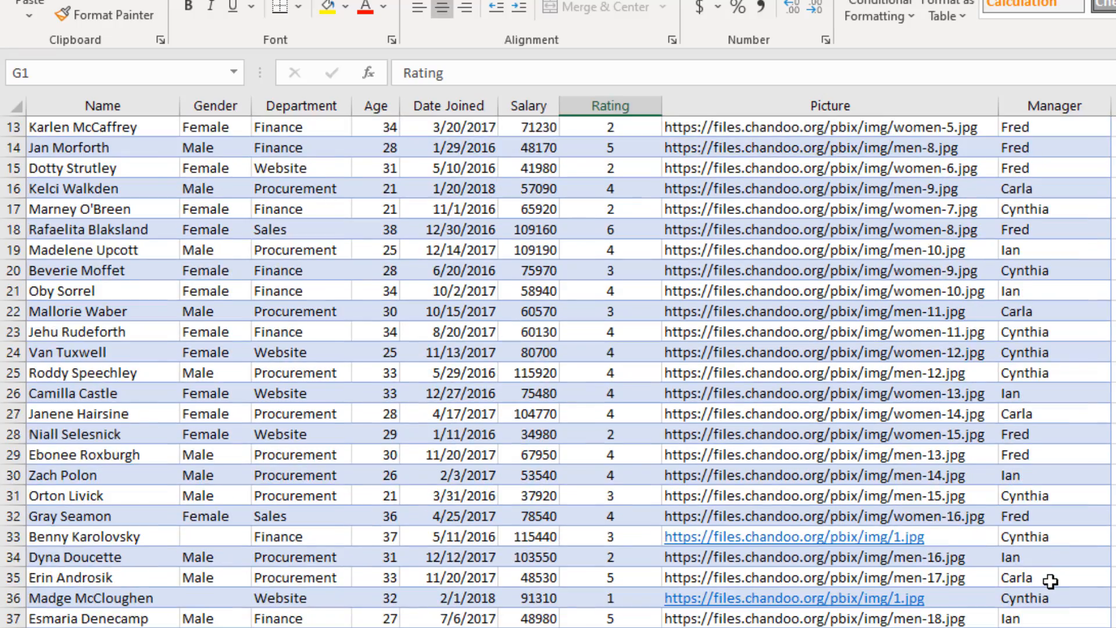
scroll(1049, 577, "up", 7)
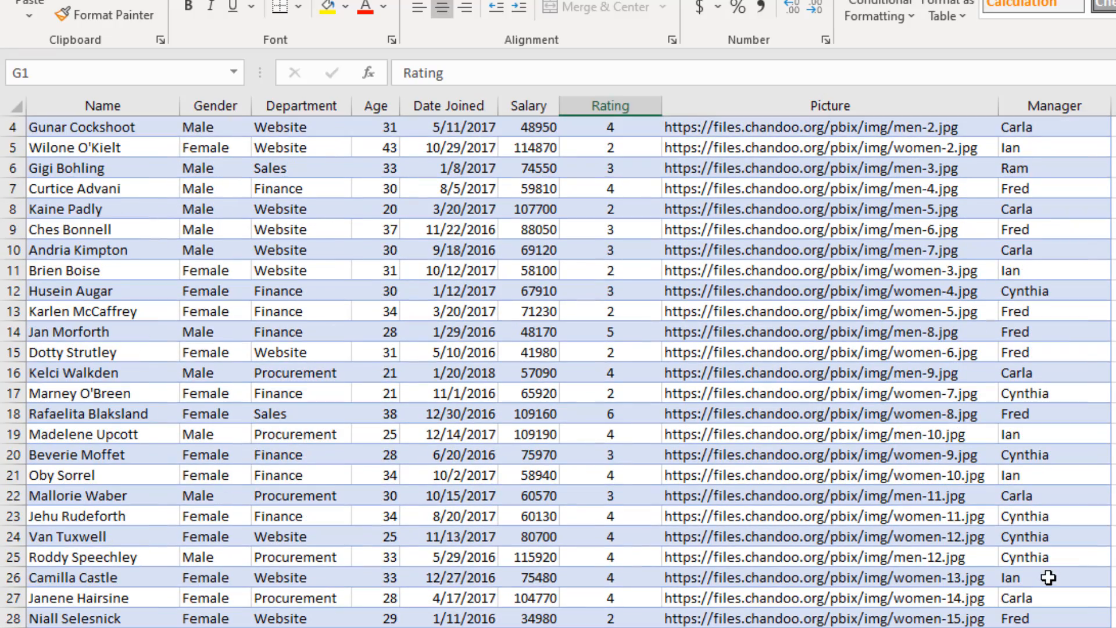
scroll(1049, 578, "up", 1)
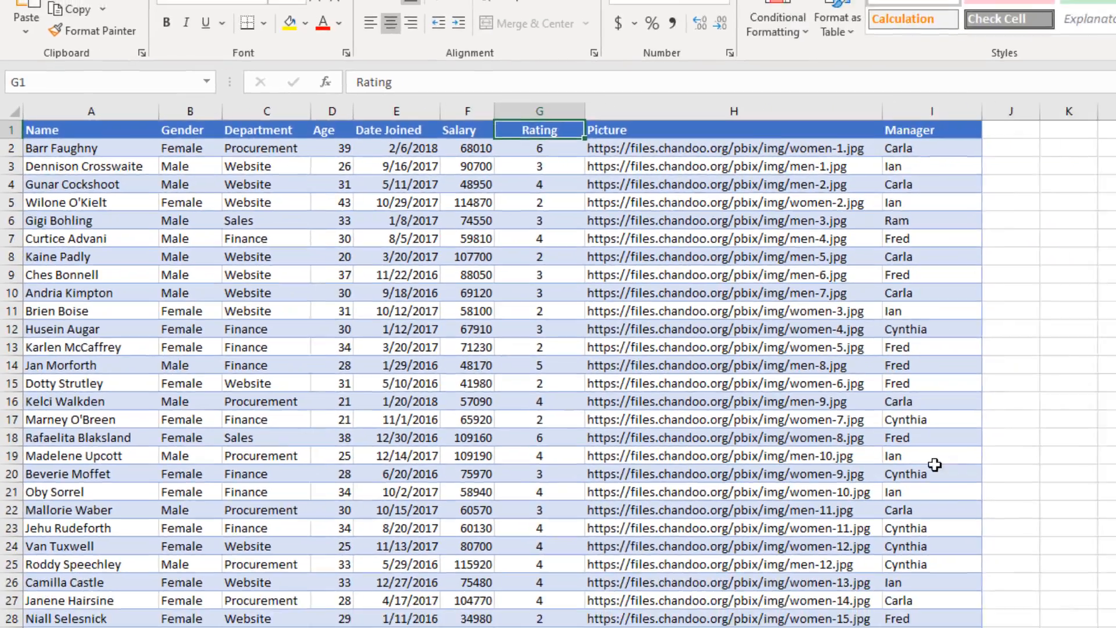
scroll(1052, 538, "down", 8)
scroll(607, 377, "down", 15)
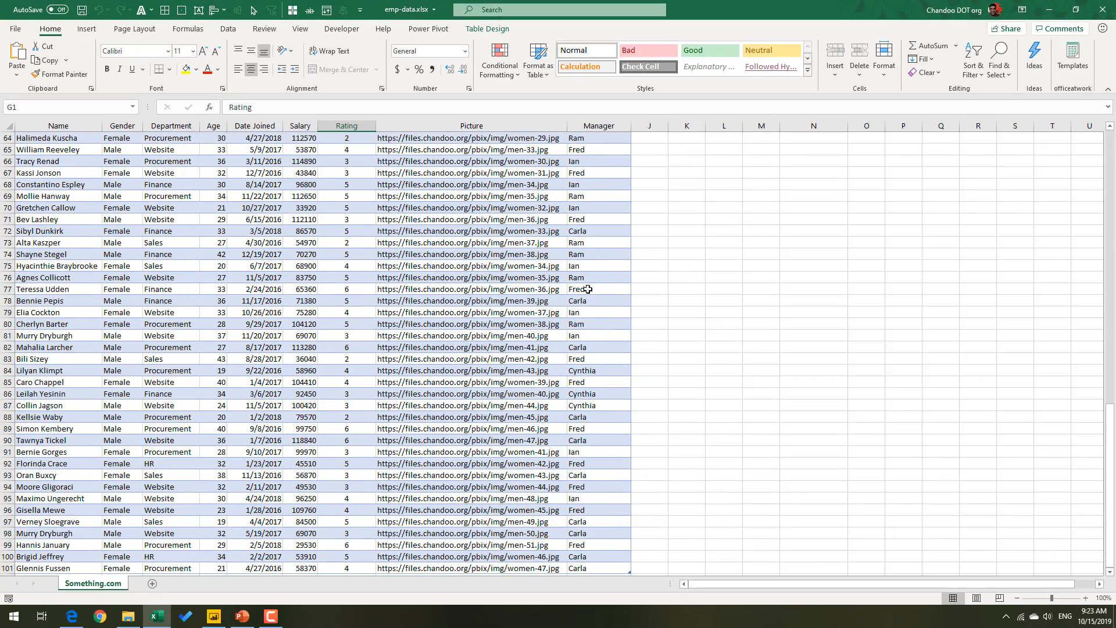
scroll(602, 464, "up", 20)
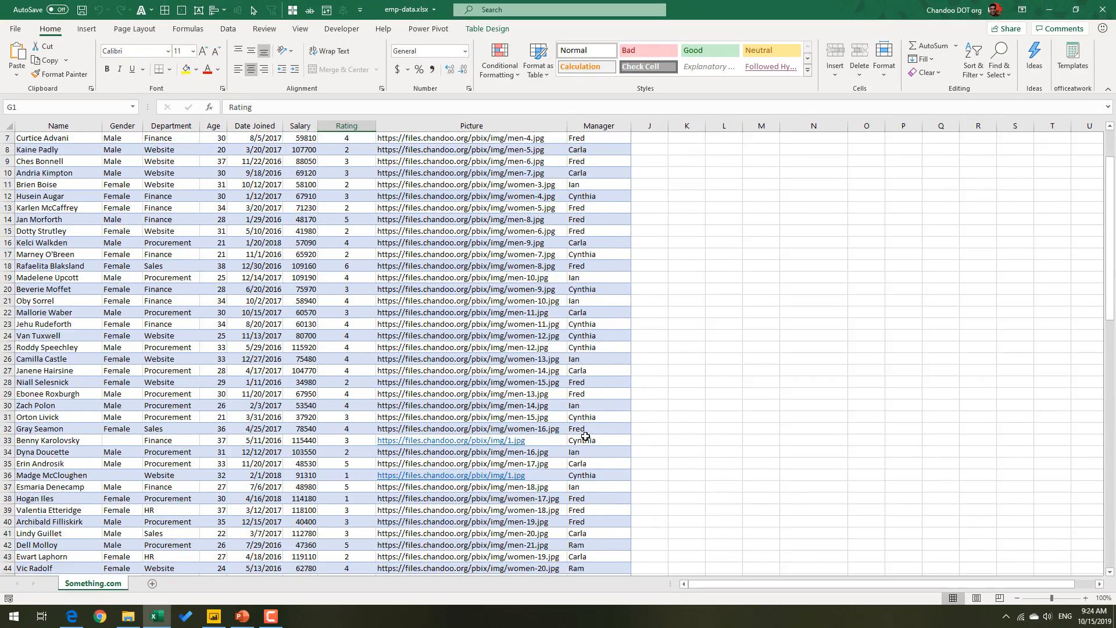
left_click(1103, 9)
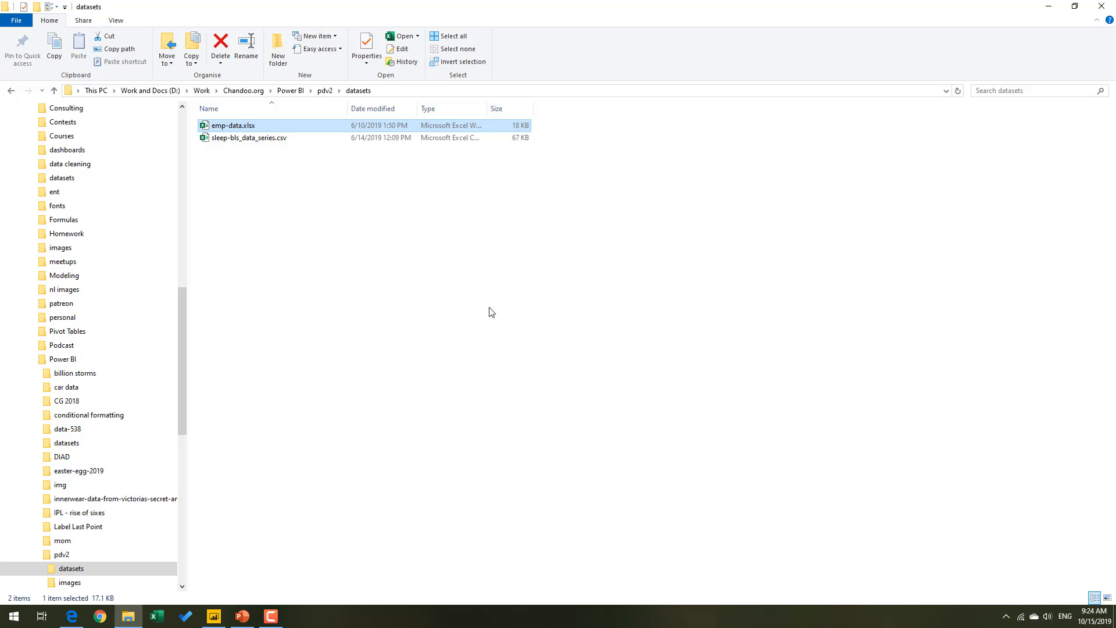
Switch to Power BI Desktop and open the full list of Get Data connectors.
left_click(214, 616)
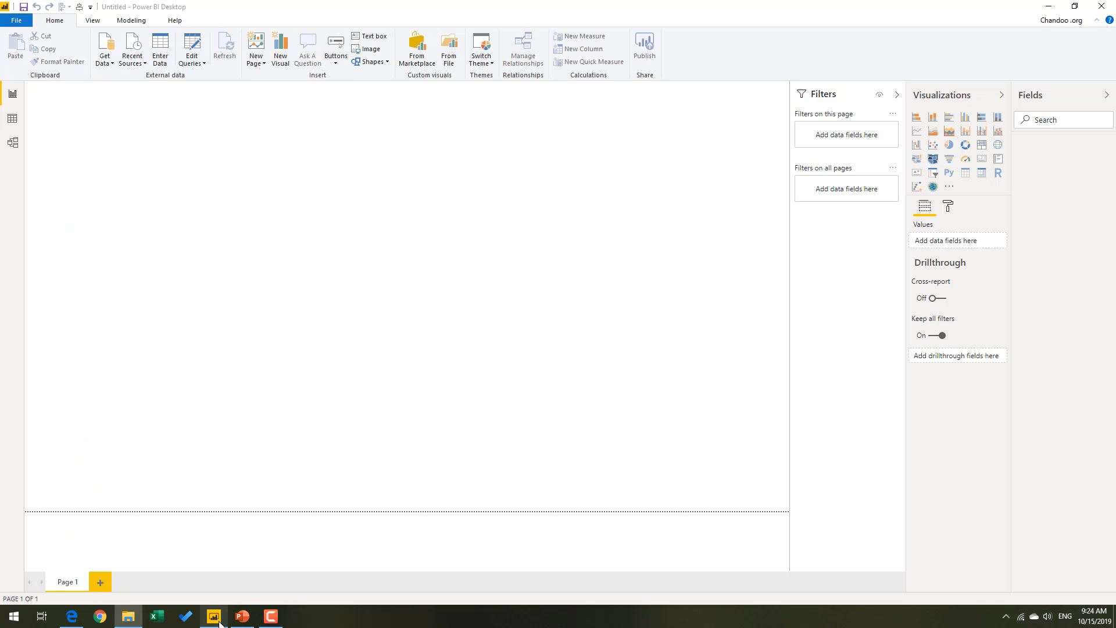
left_click(108, 62)
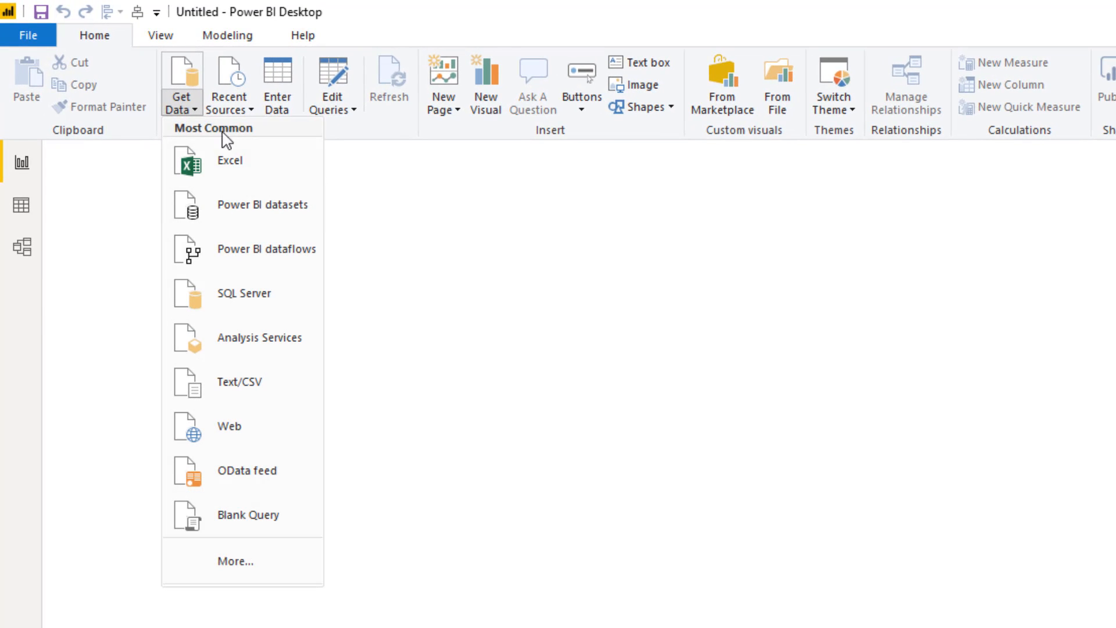
left_click(244, 561)
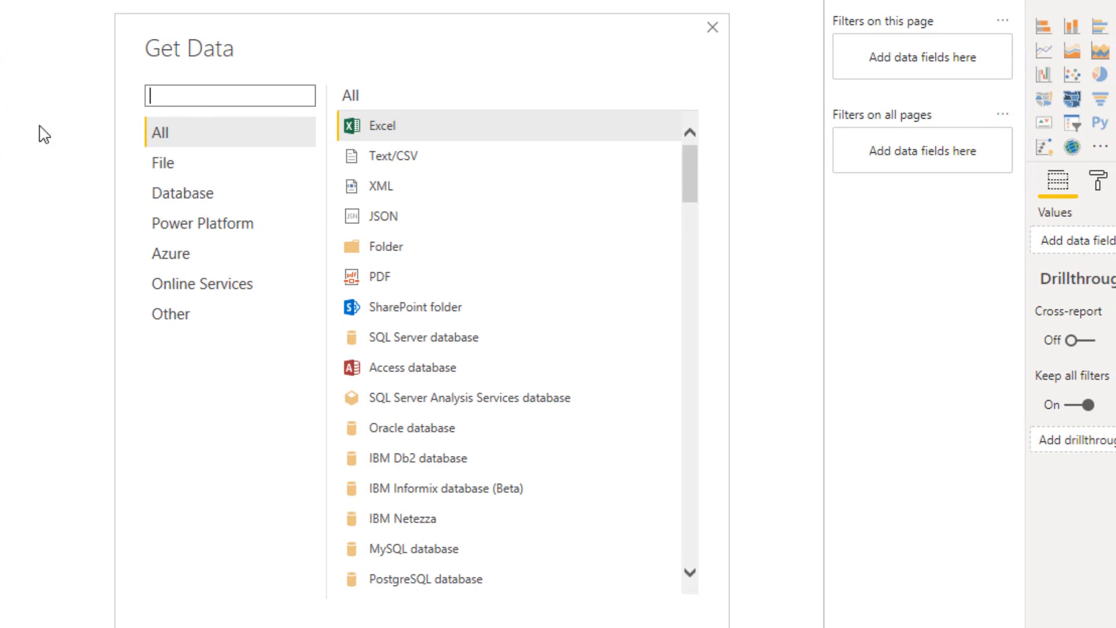
Look through the complete list of available data source connectors and return to the Excel connector.
left_click_drag(689, 194, 671, 610)
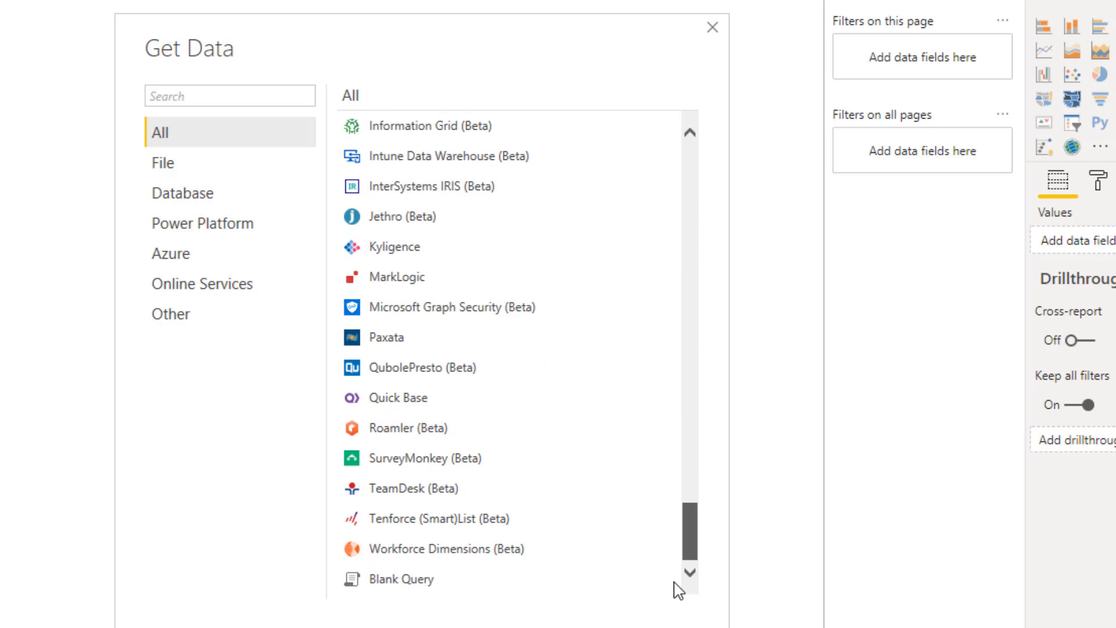
left_click_drag(683, 538, 698, 505)
left_click_drag(695, 517, 694, 554)
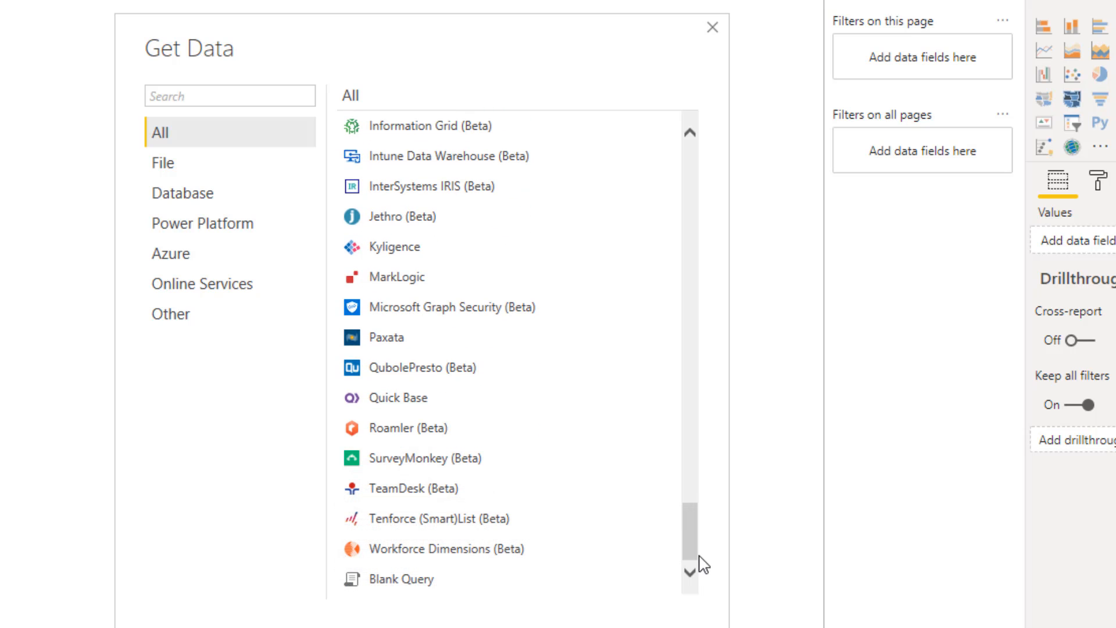
left_click_drag(702, 557, 698, 474)
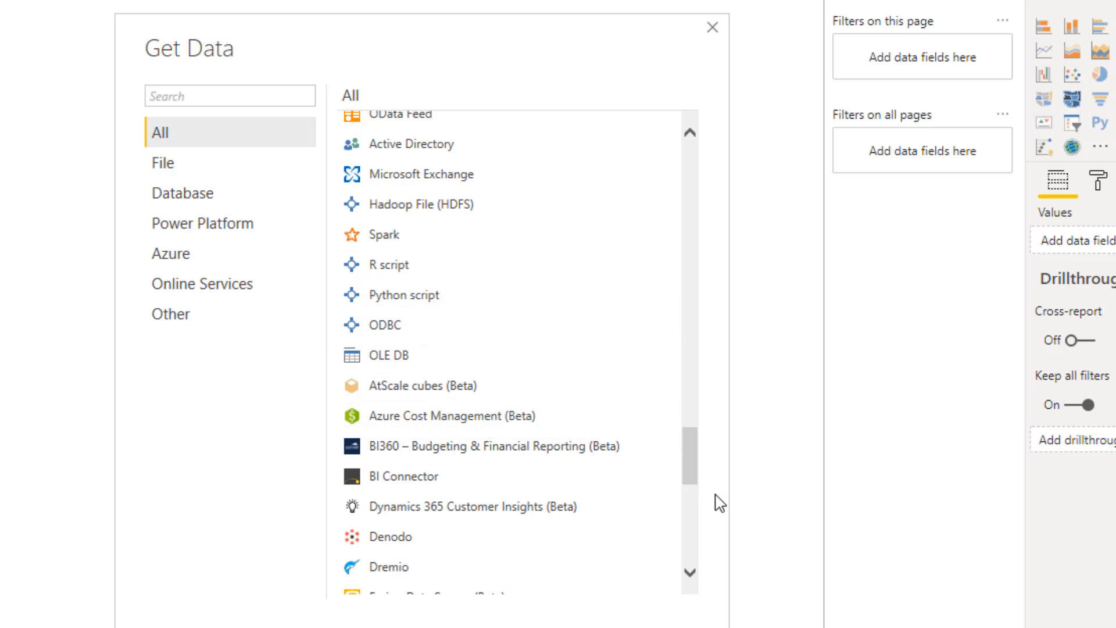
left_click_drag(690, 468, 686, 414)
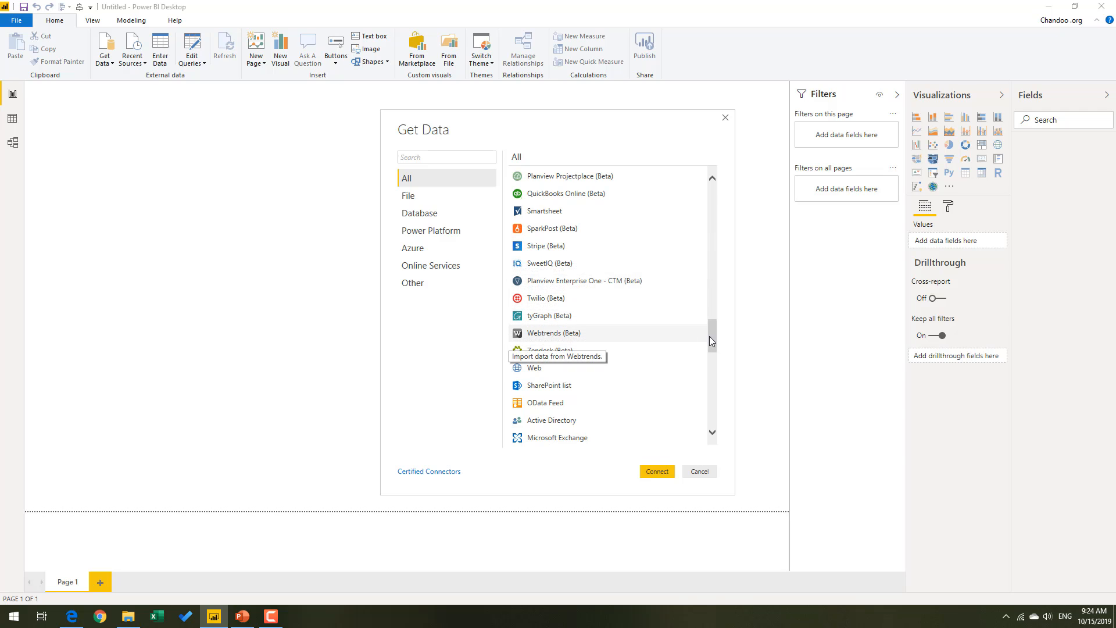
left_click_drag(709, 336, 710, 188)
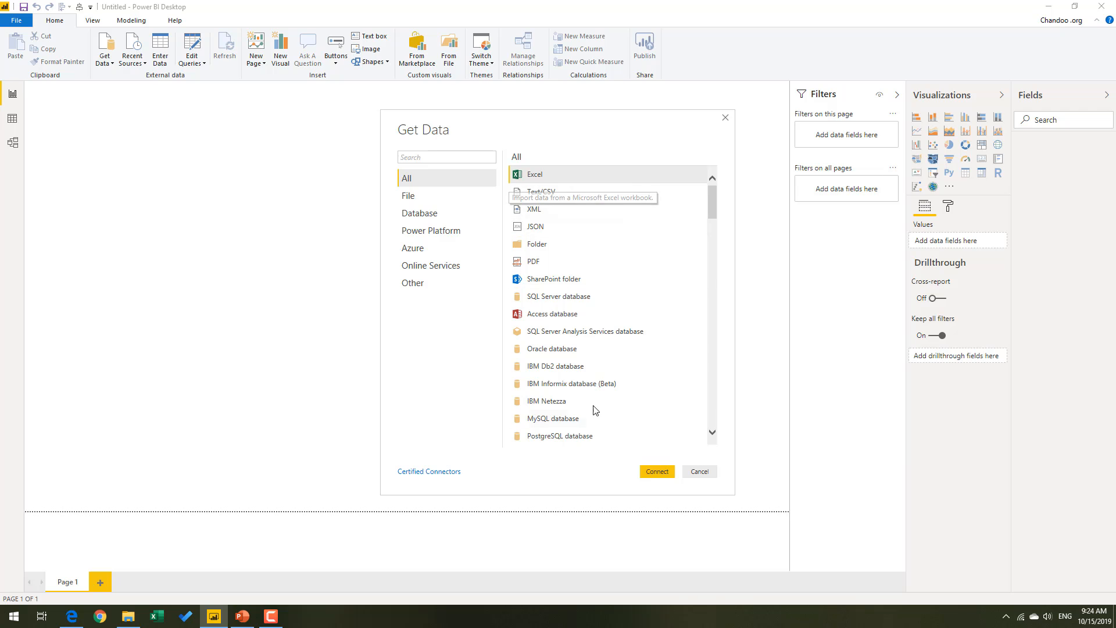
Connect to an Excel workbook, choosing emp-data.xlsx from the datasets folder inside pdv2.
left_click(650, 471)
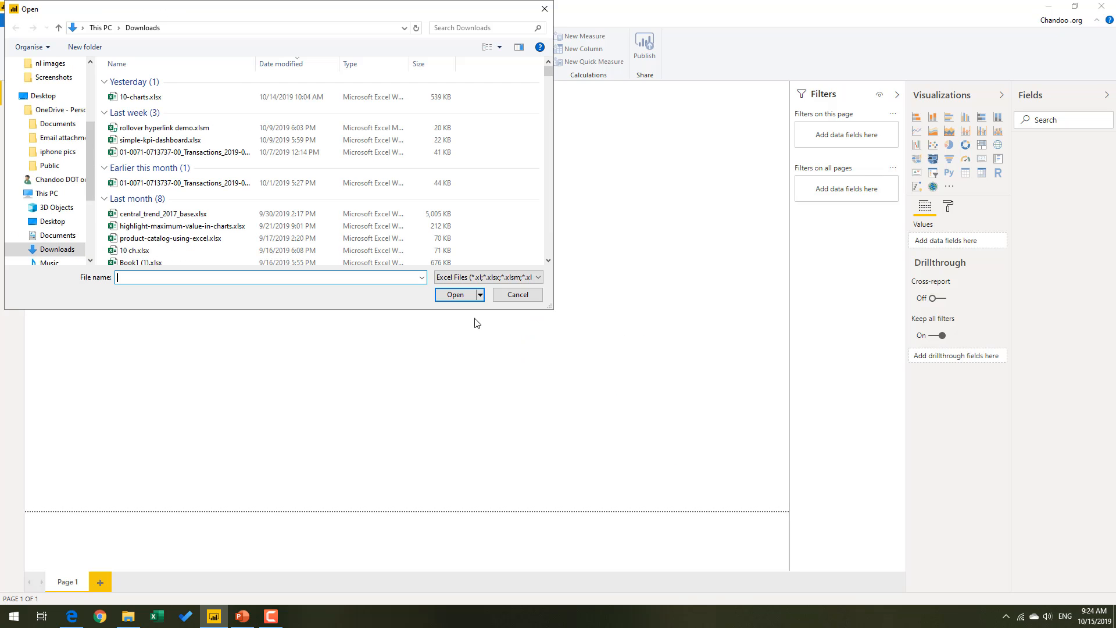
scroll(58, 152, "up", 3)
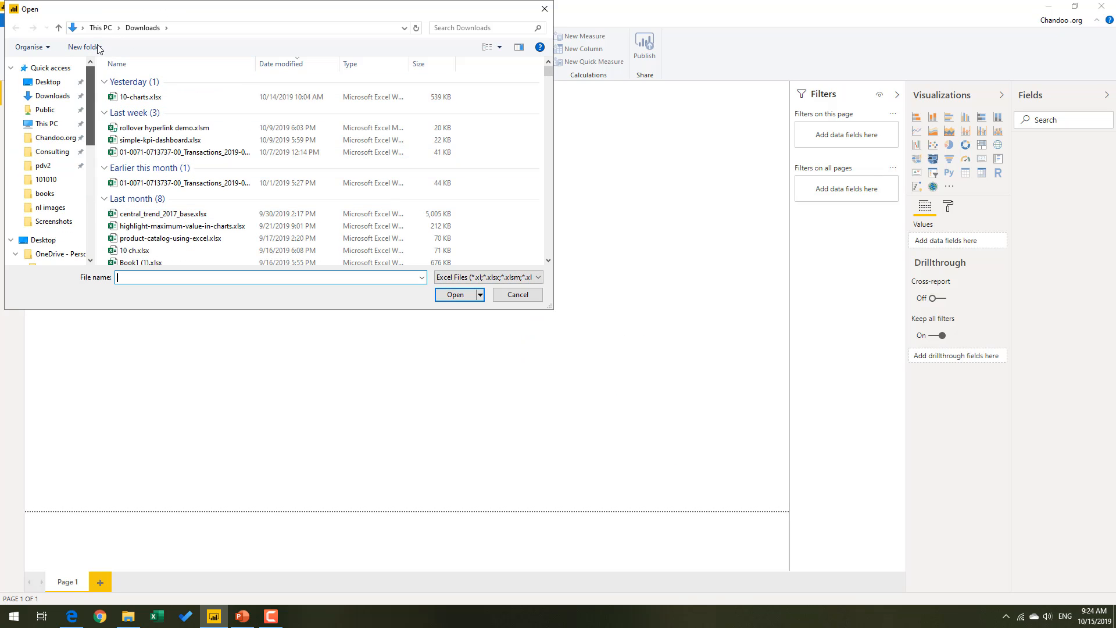
left_click(55, 170)
double_click(147, 82)
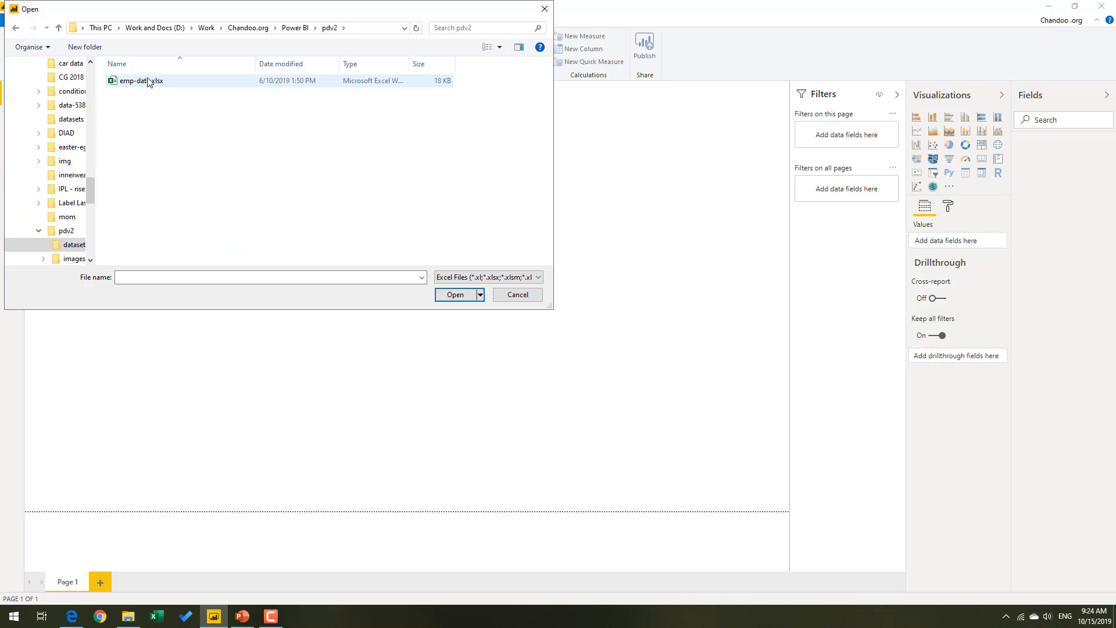
left_click(152, 81)
left_click(469, 295)
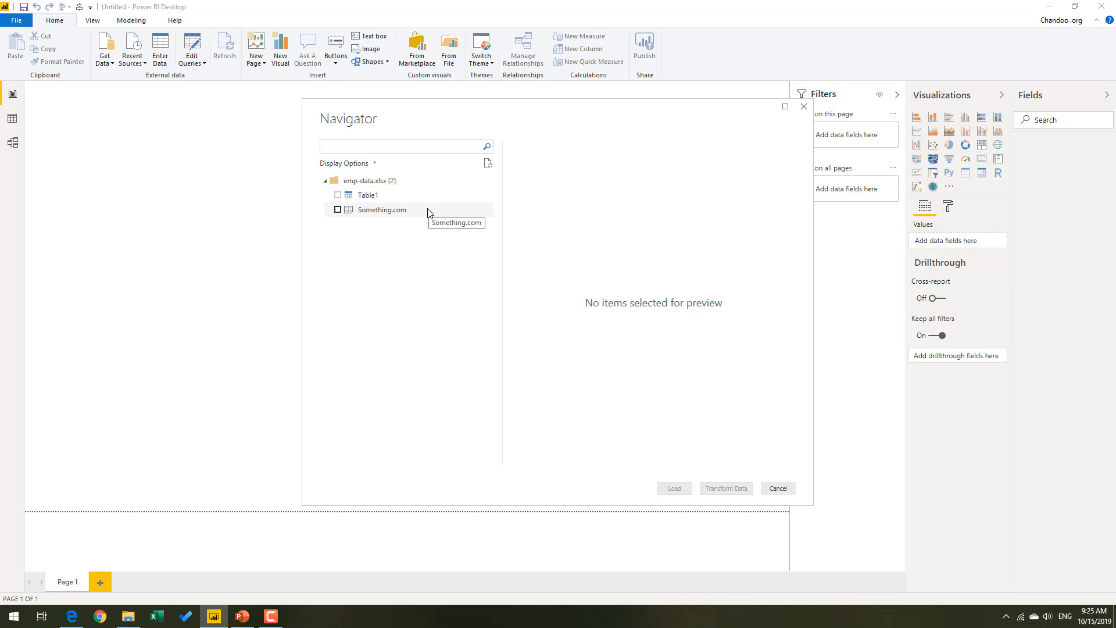
Preview the Something.com sheet and Table1, refresh the Table1 preview, and load only Table1 into the report.
left_click(389, 213)
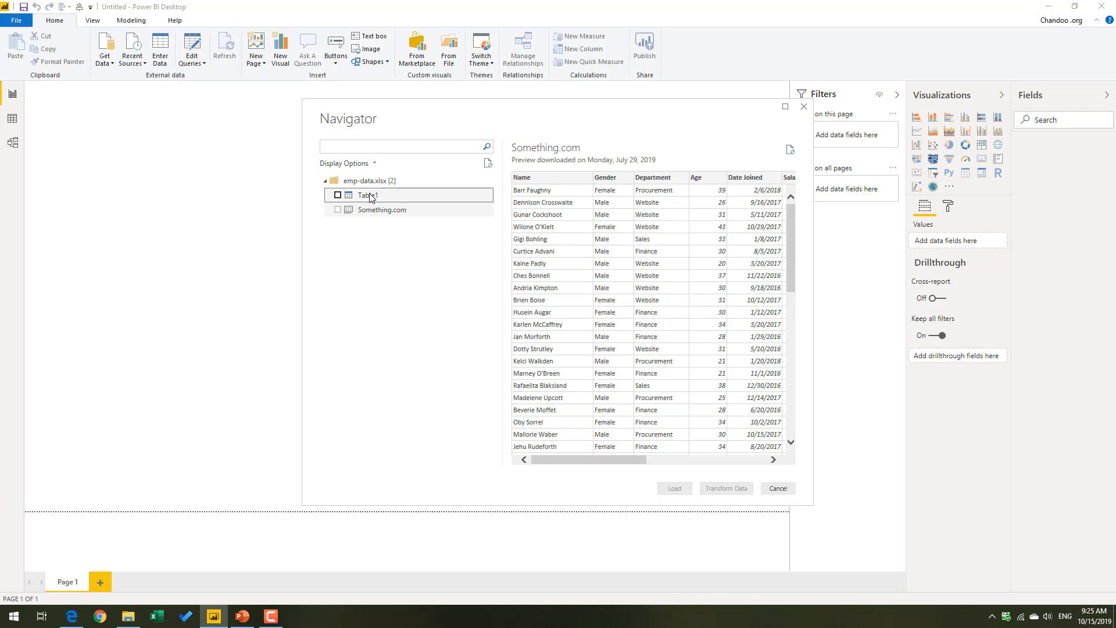
left_click(369, 198)
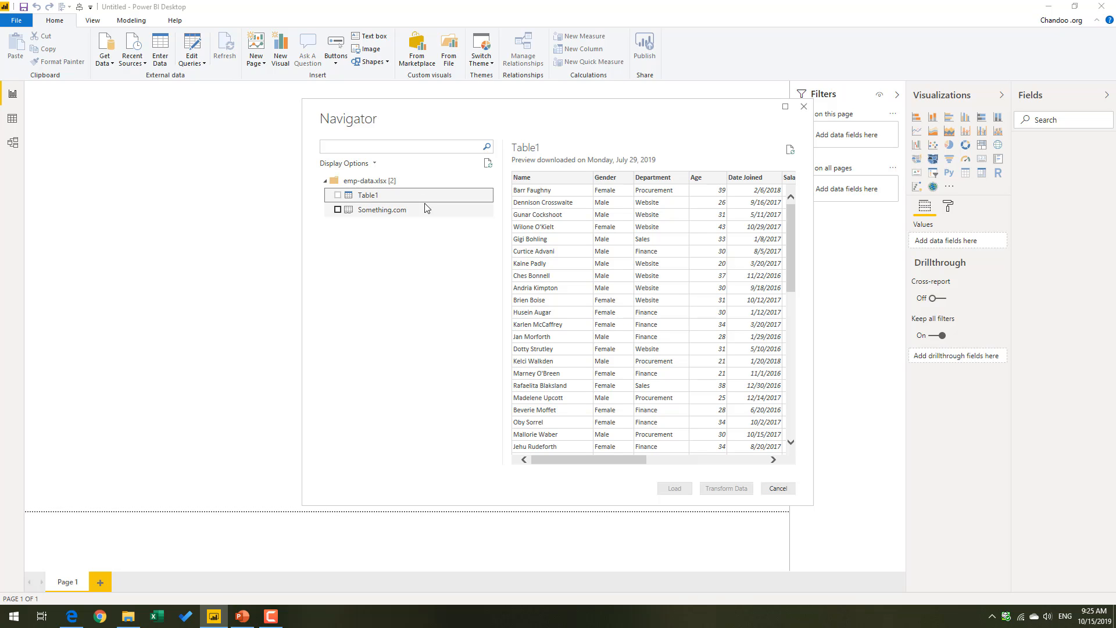
left_click(337, 196)
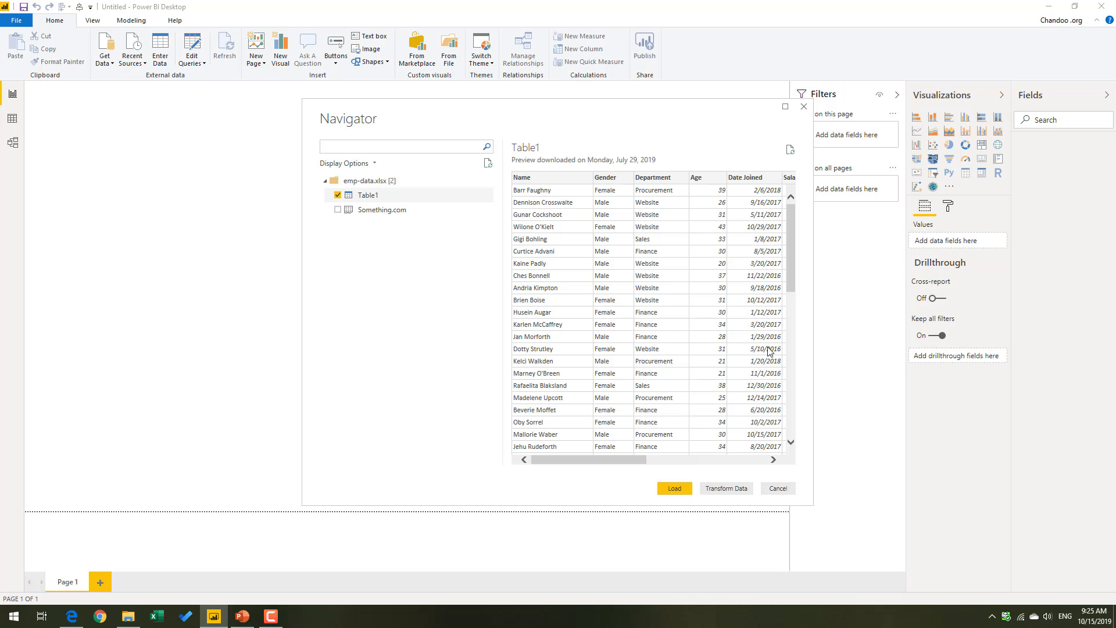
left_click(790, 149)
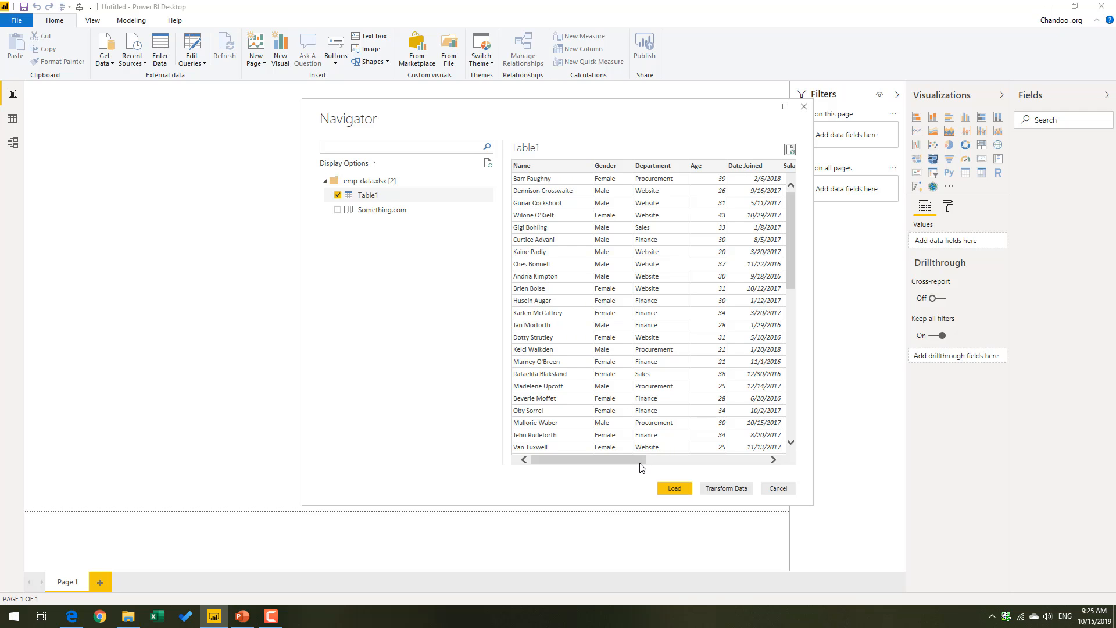
left_click_drag(640, 463, 544, 231)
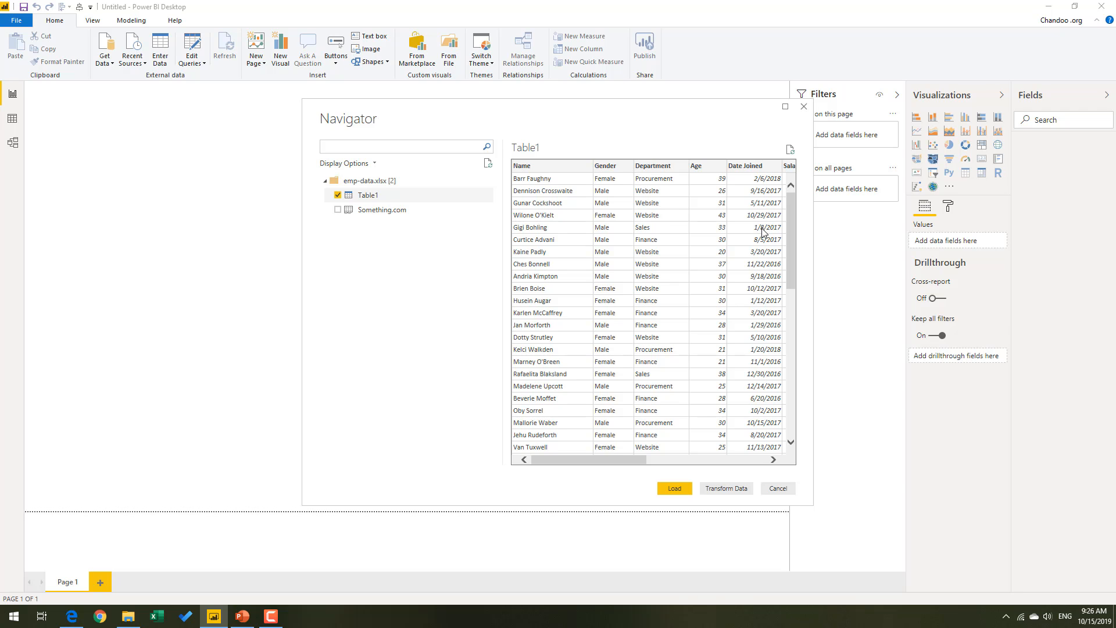
left_click_drag(634, 464, 594, 473)
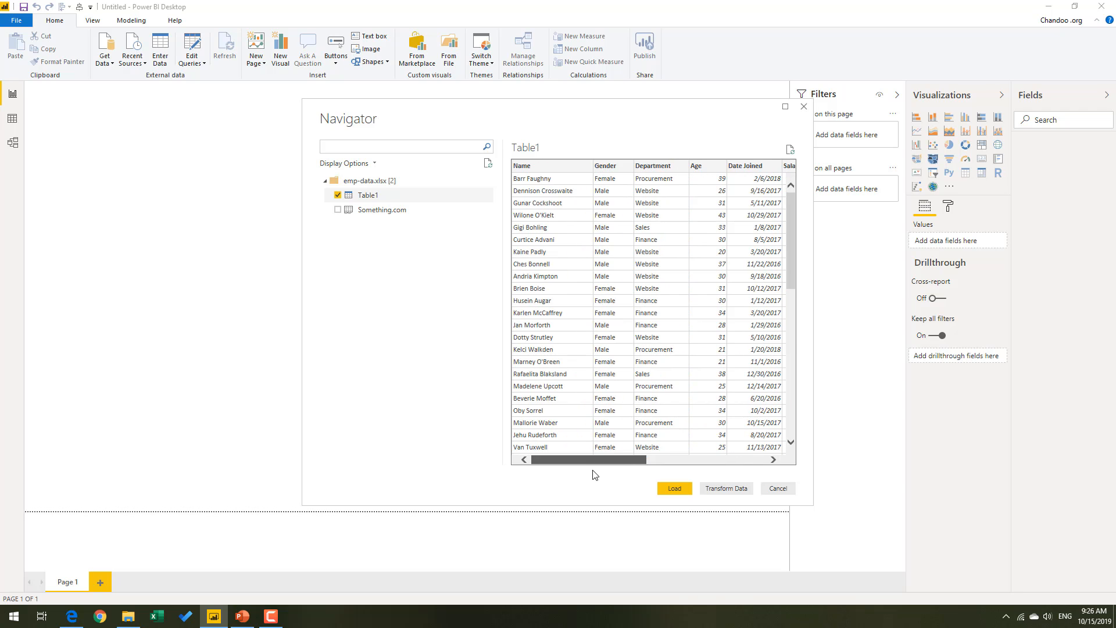
left_click(674, 489)
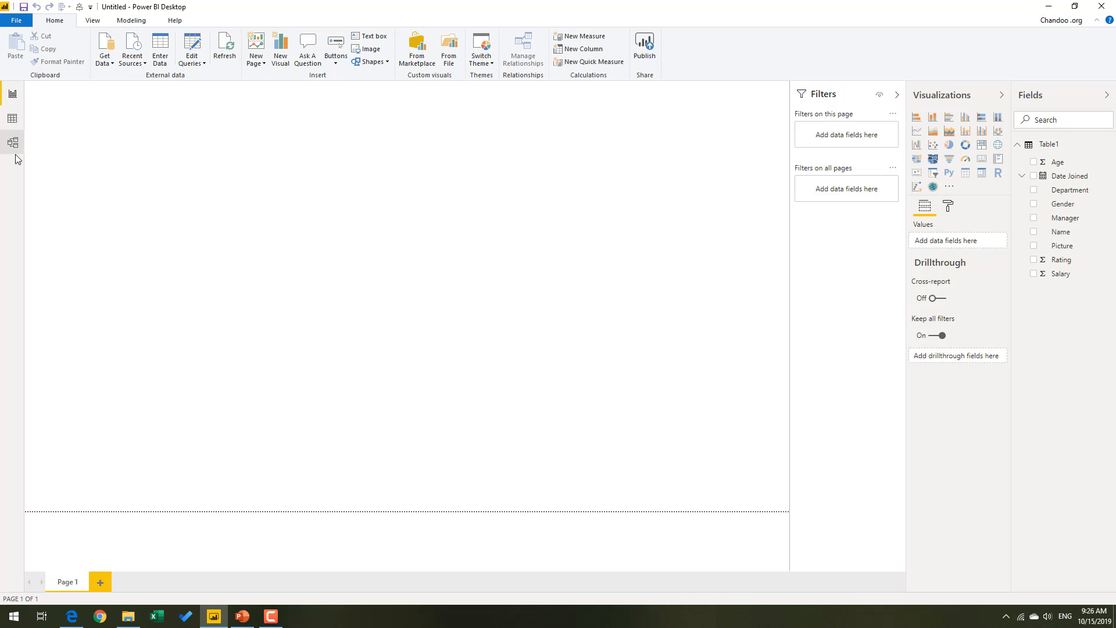
Review the loaded Table1 rows in the Data view and its fields in the Model view, returning to the Report view.
left_click(17, 126)
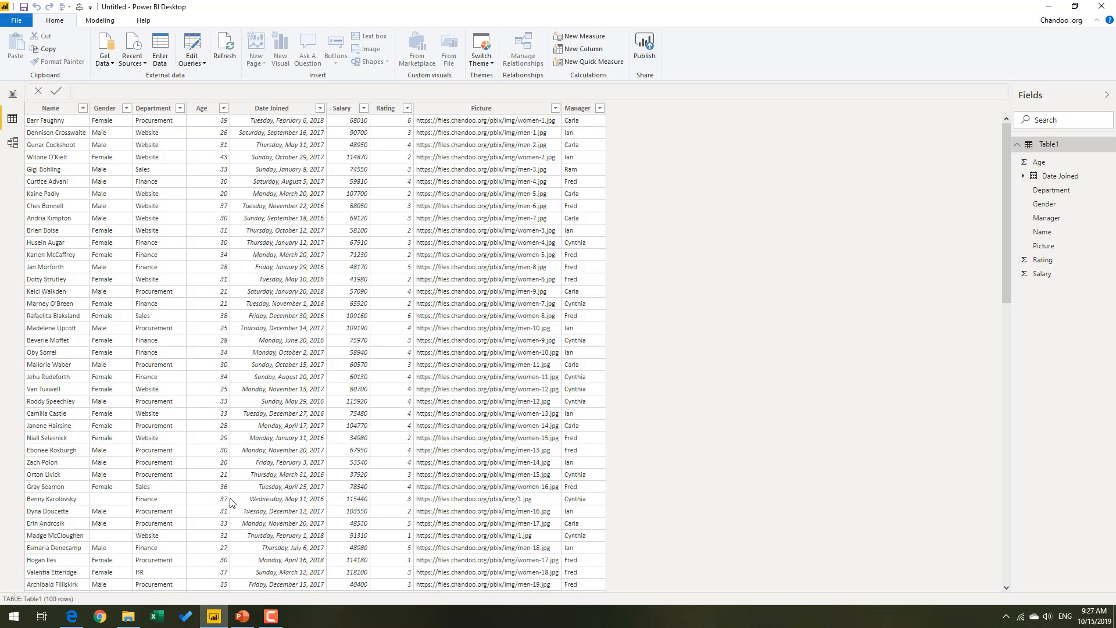
scroll(294, 444, "down", 10)
scroll(298, 402, "up", 10)
left_click(13, 142)
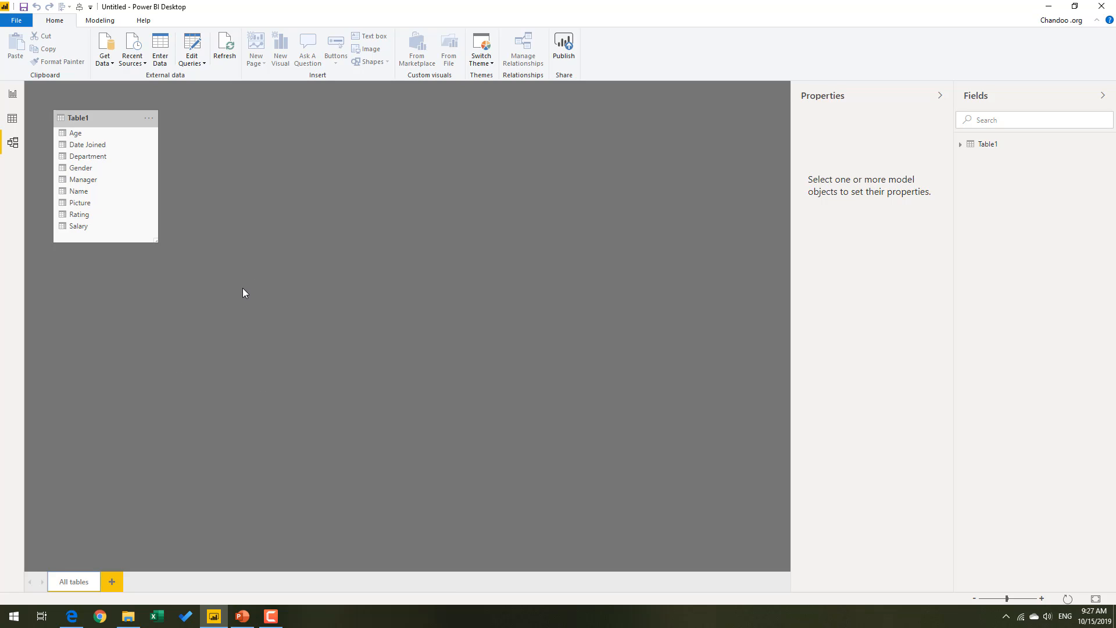
left_click(13, 95)
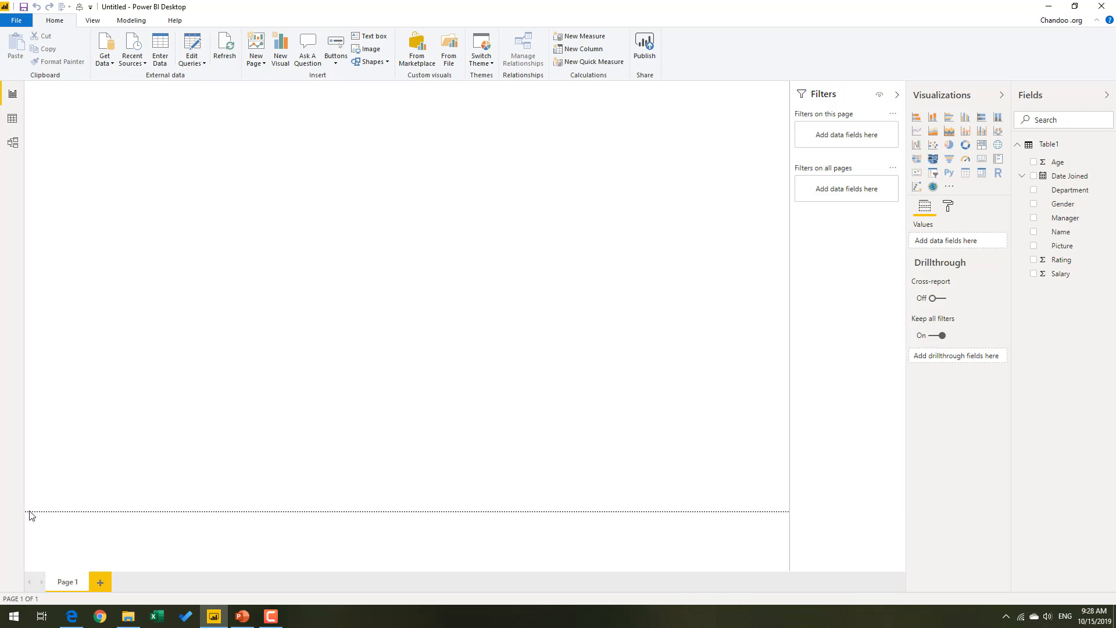
Restore the maximized Power BI Desktop window to a smaller floating size.
double_click(598, 13)
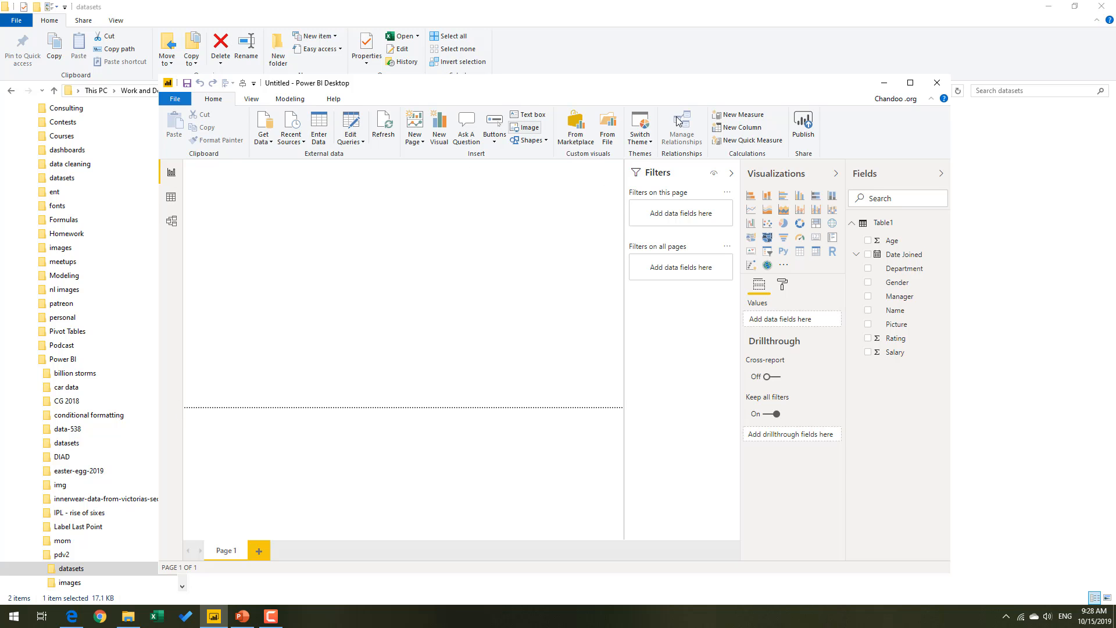
Maximize the Power BI Desktop window and examine the page size types offered in the report page's formatting options.
left_click(911, 82)
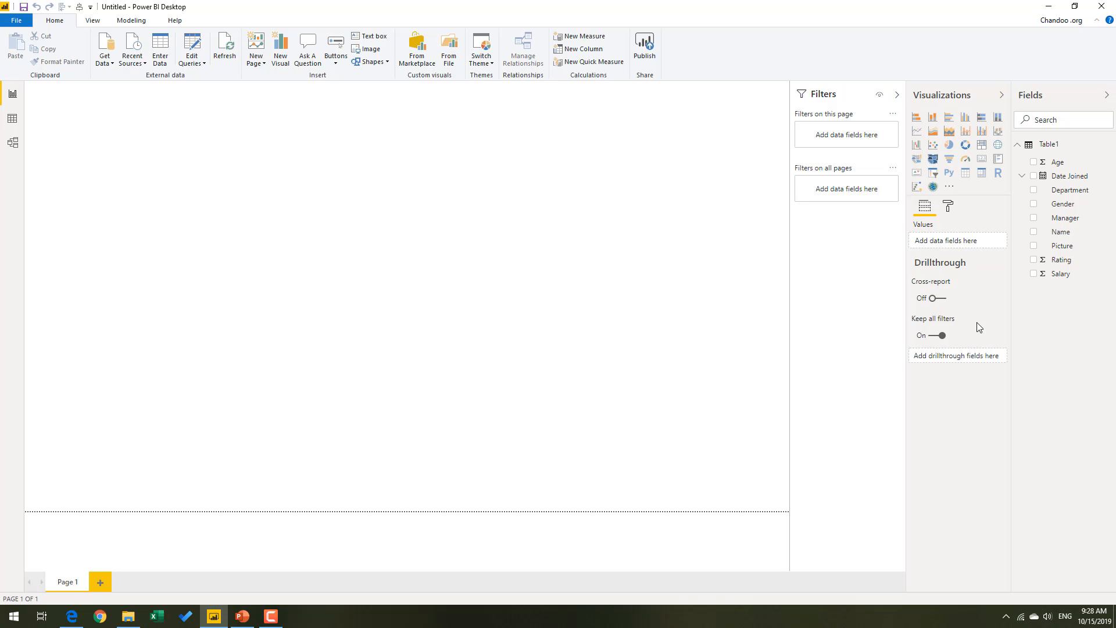
left_click(948, 206)
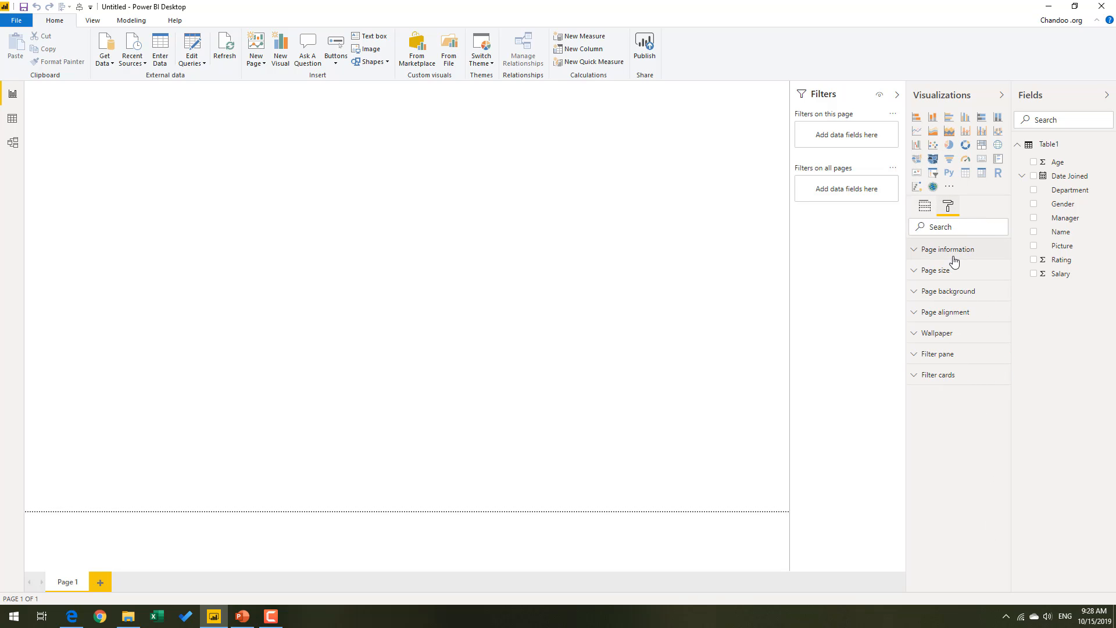
left_click(945, 273)
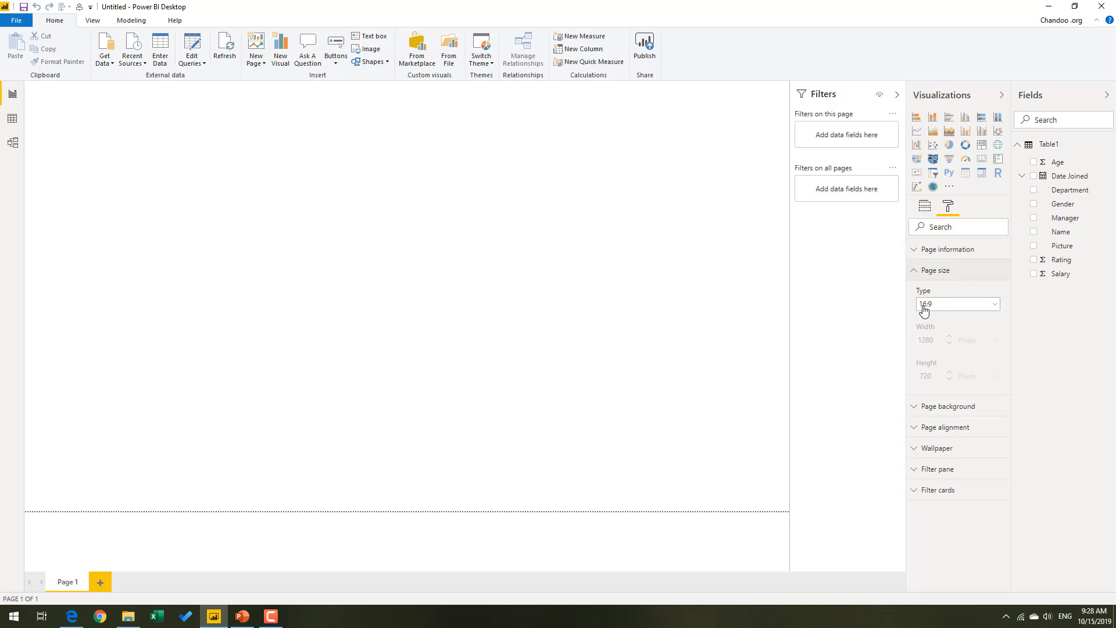
left_click(958, 305)
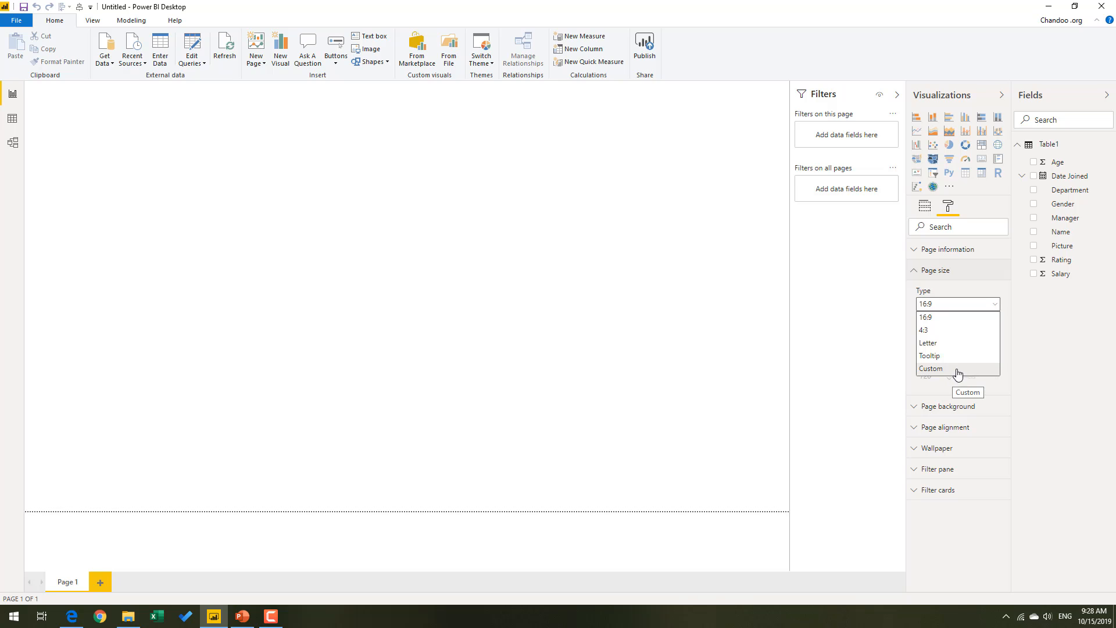
left_click(659, 285)
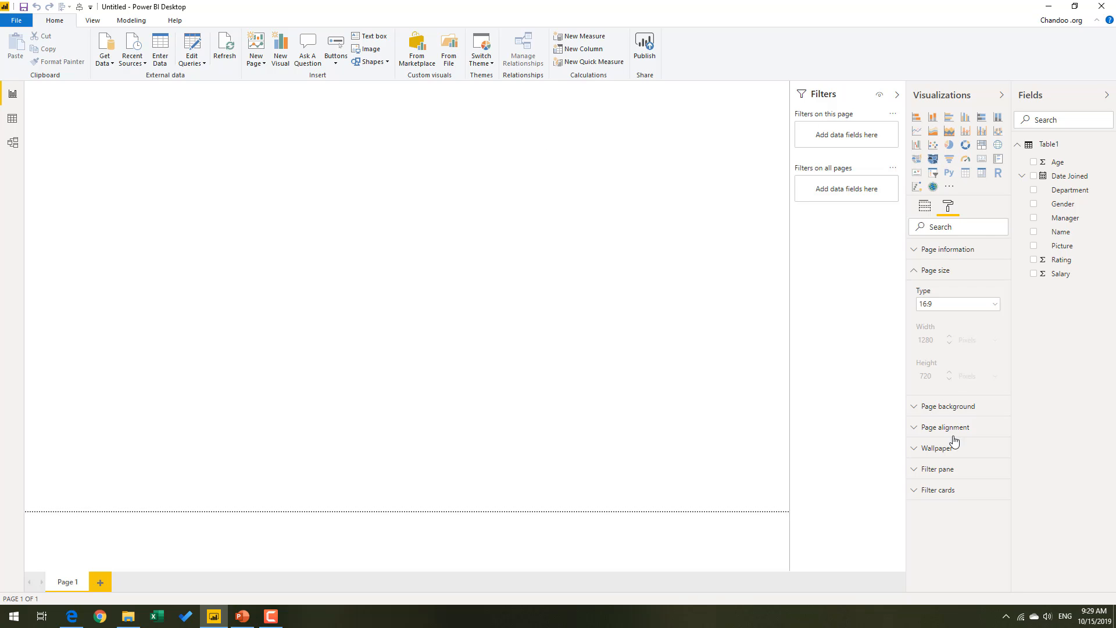
Collapse the Filters, Visualizations and Fields panes and expand them again.
left_click(898, 96)
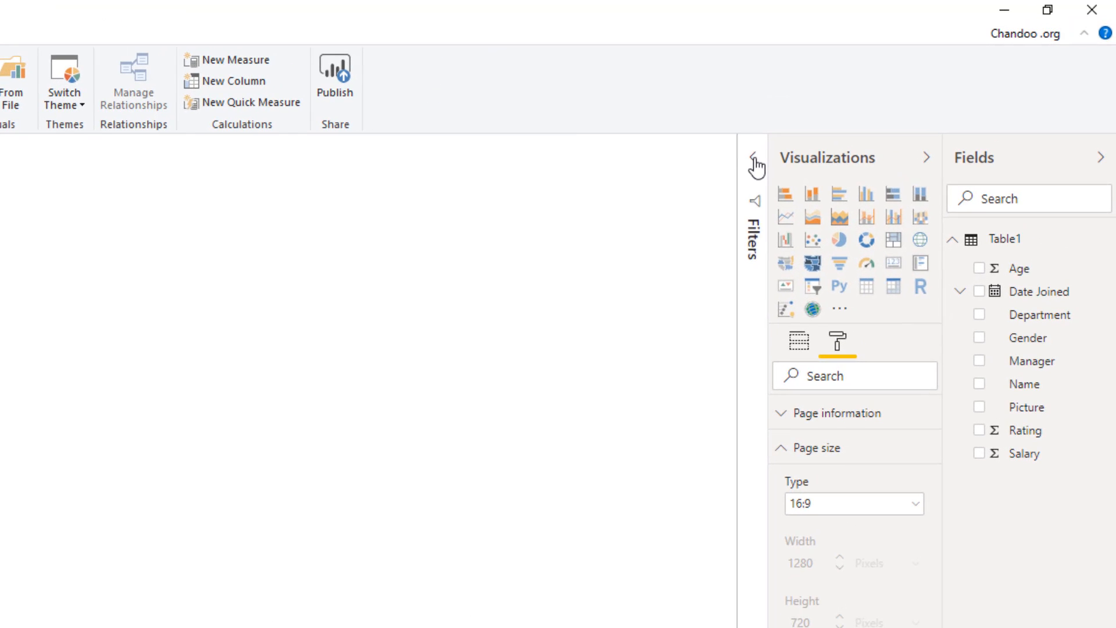
left_click(753, 157)
left_click(926, 157)
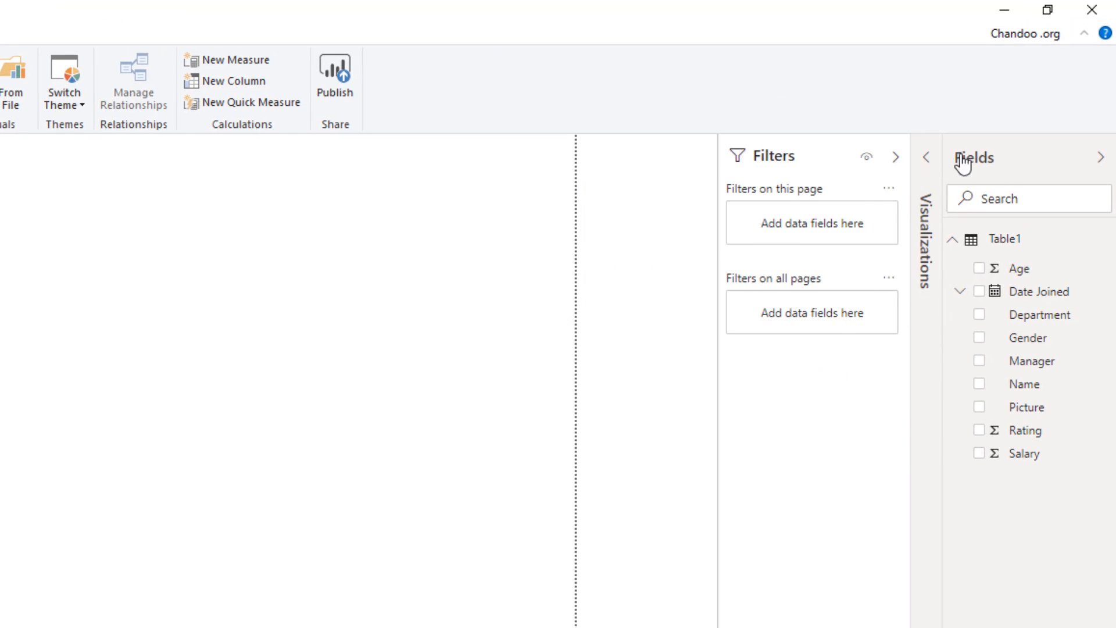
left_click(1100, 157)
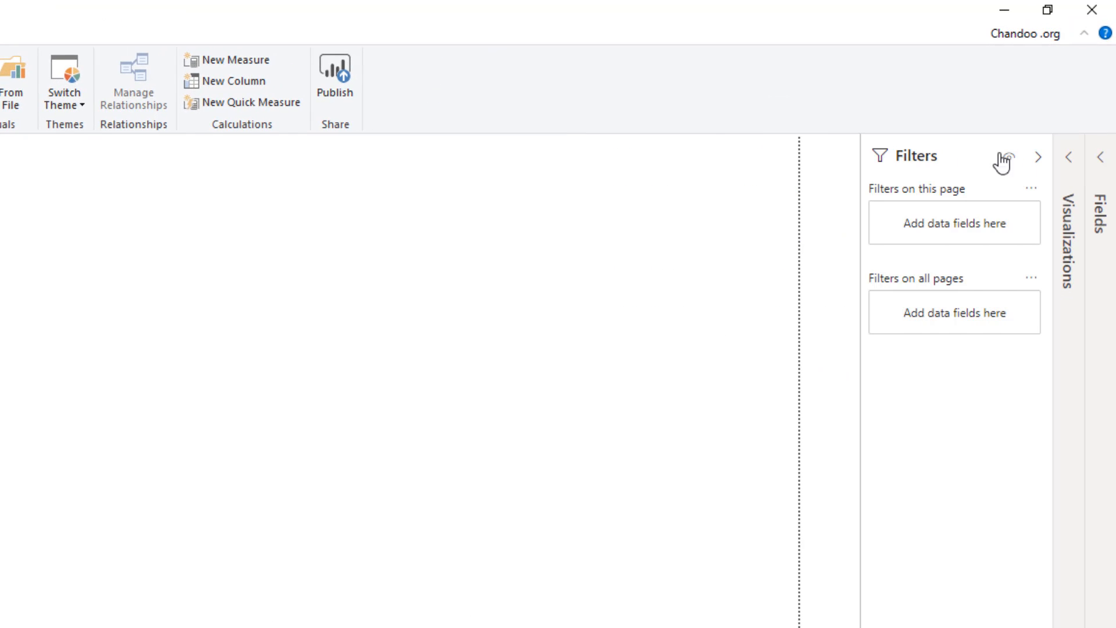
left_click(1079, 168)
left_click(1108, 163)
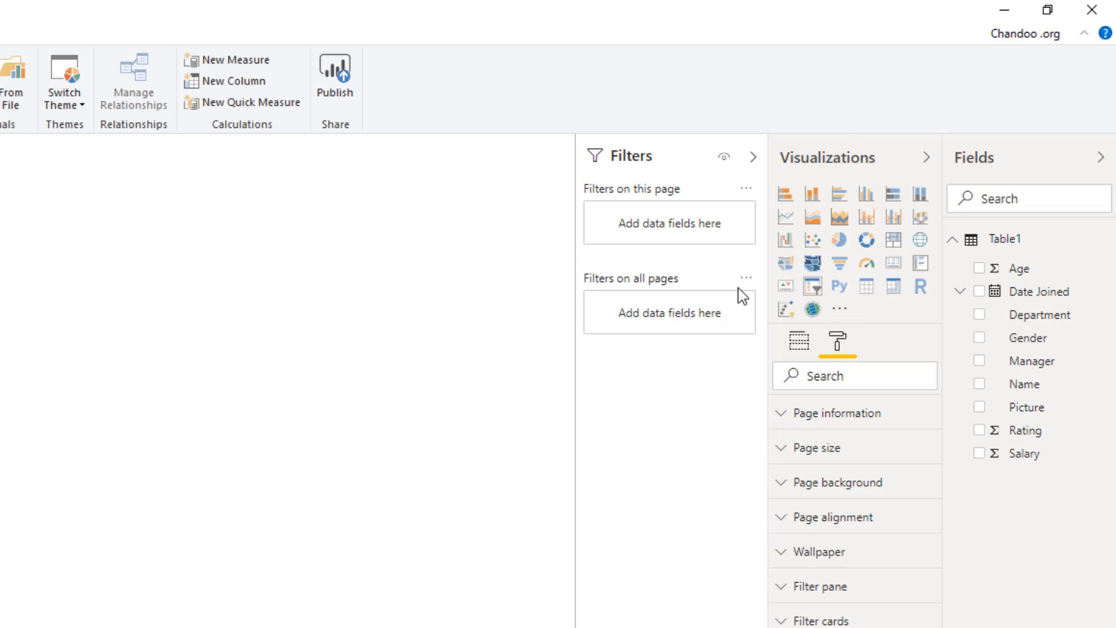
Add a stacked column chart to Page 1 with Department on the axis and the count of Name as the value.
left_click(798, 347)
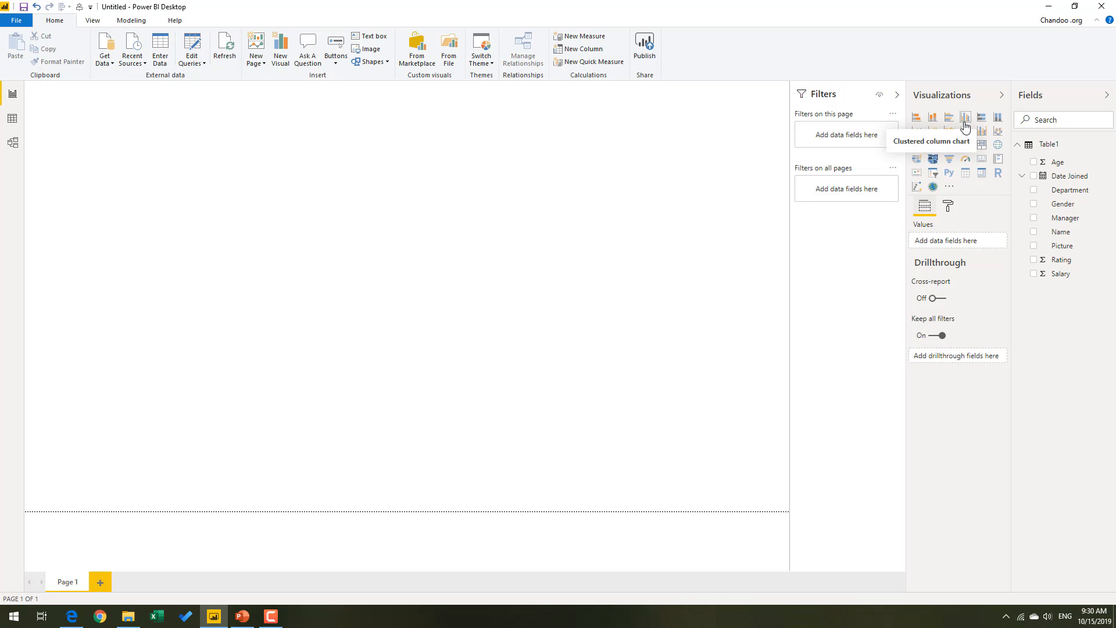
left_click(934, 118)
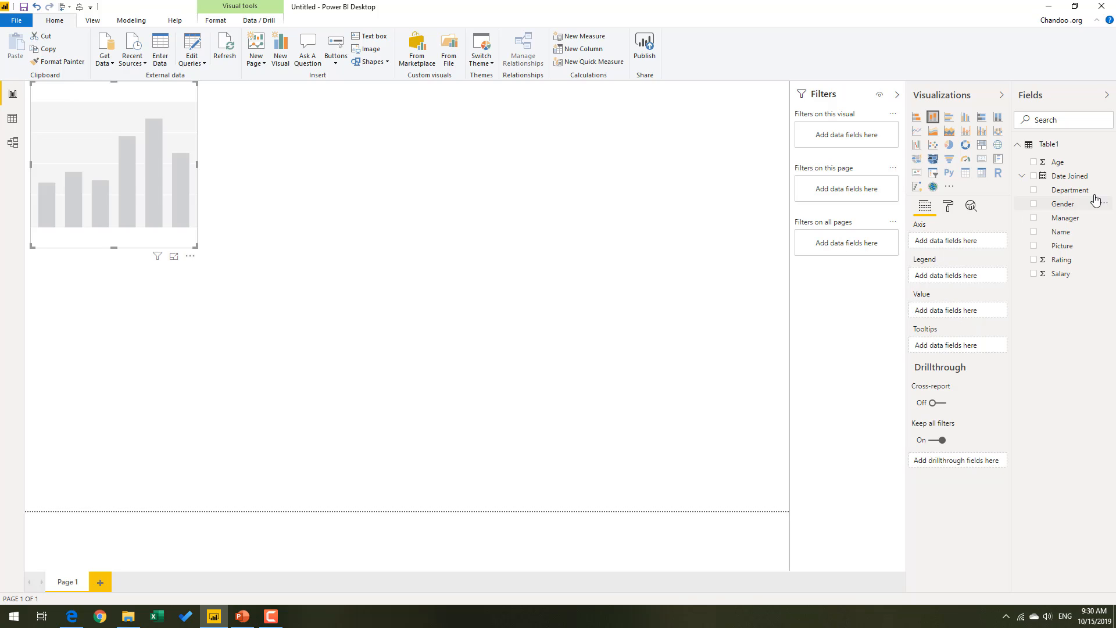
left_click_drag(1081, 198, 975, 246)
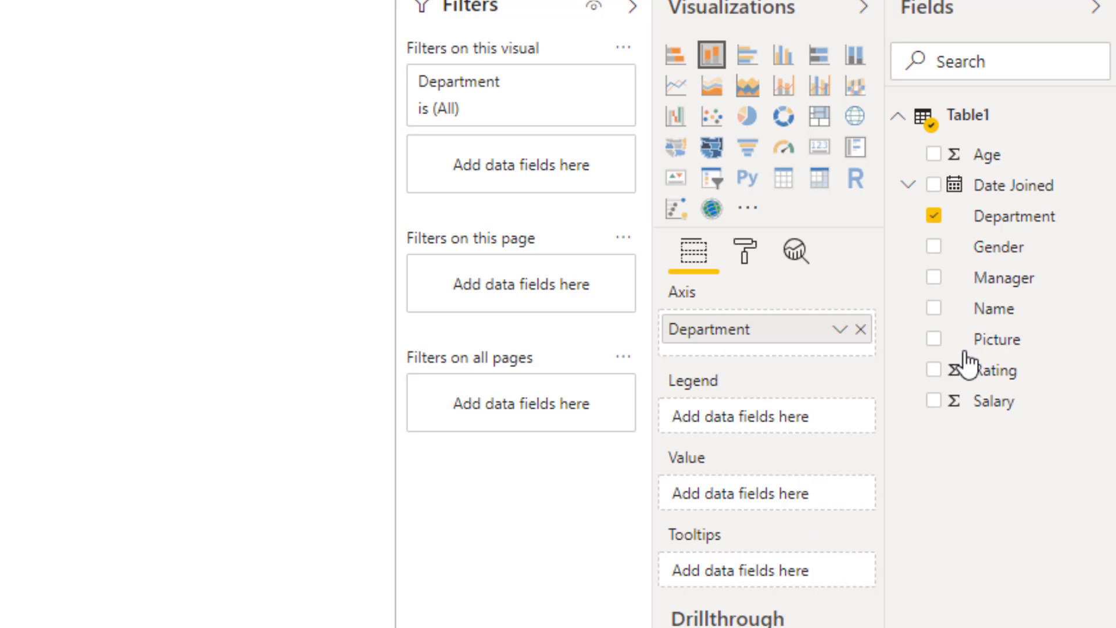
left_click_drag(999, 317, 771, 507)
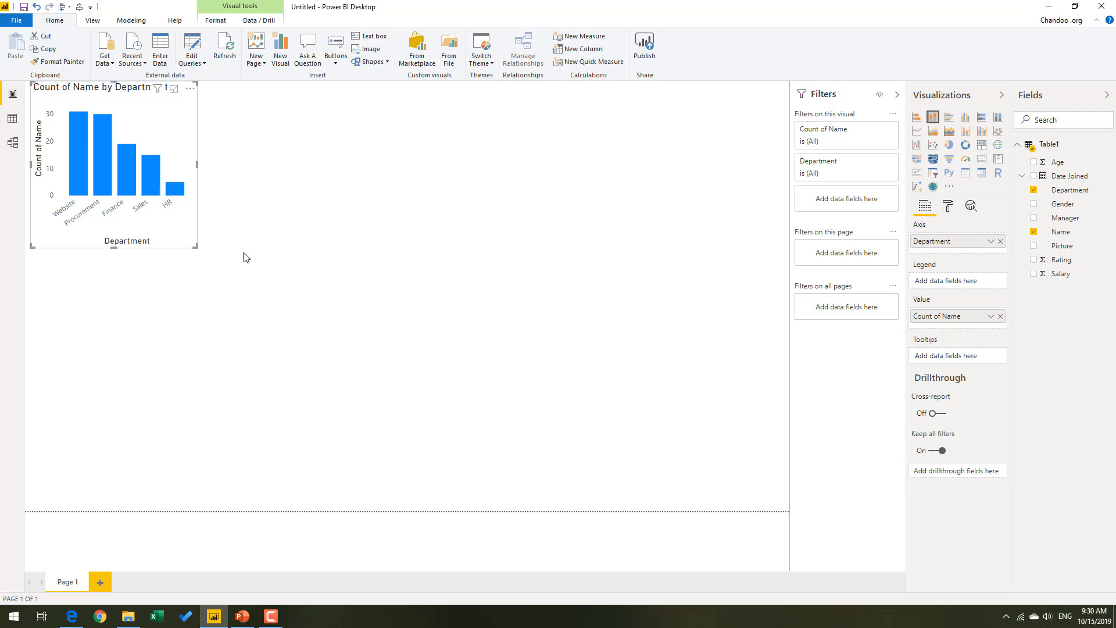
Enlarge the department column chart to about half the page width and inspect its Website and HR columns.
left_click_drag(196, 247, 406, 290)
left_click(392, 294)
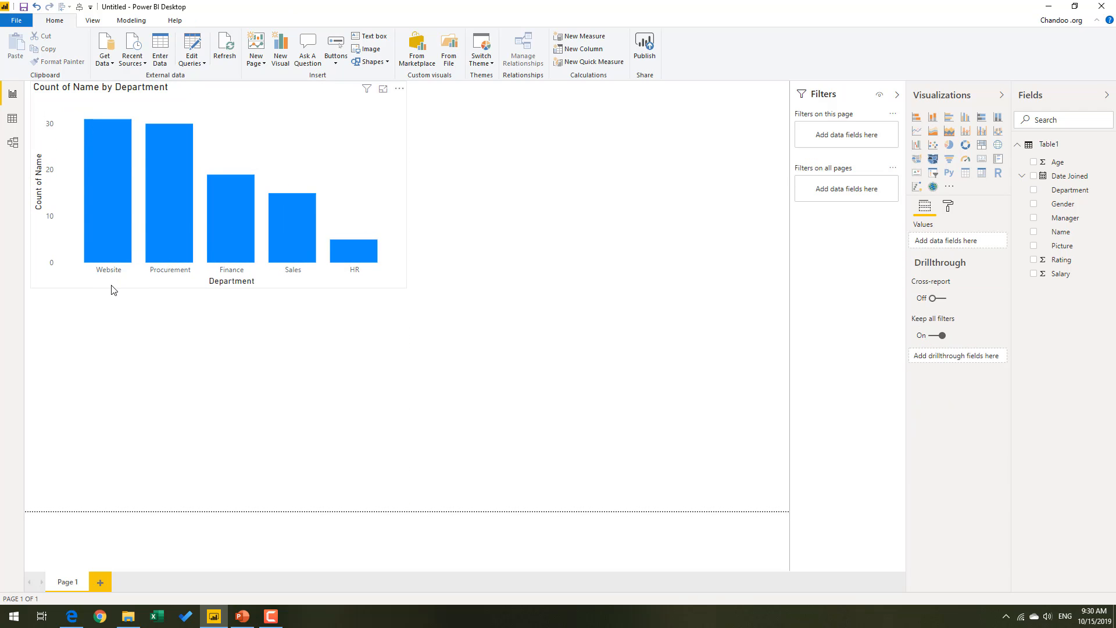
mouse_move(114, 159)
mouse_move(362, 262)
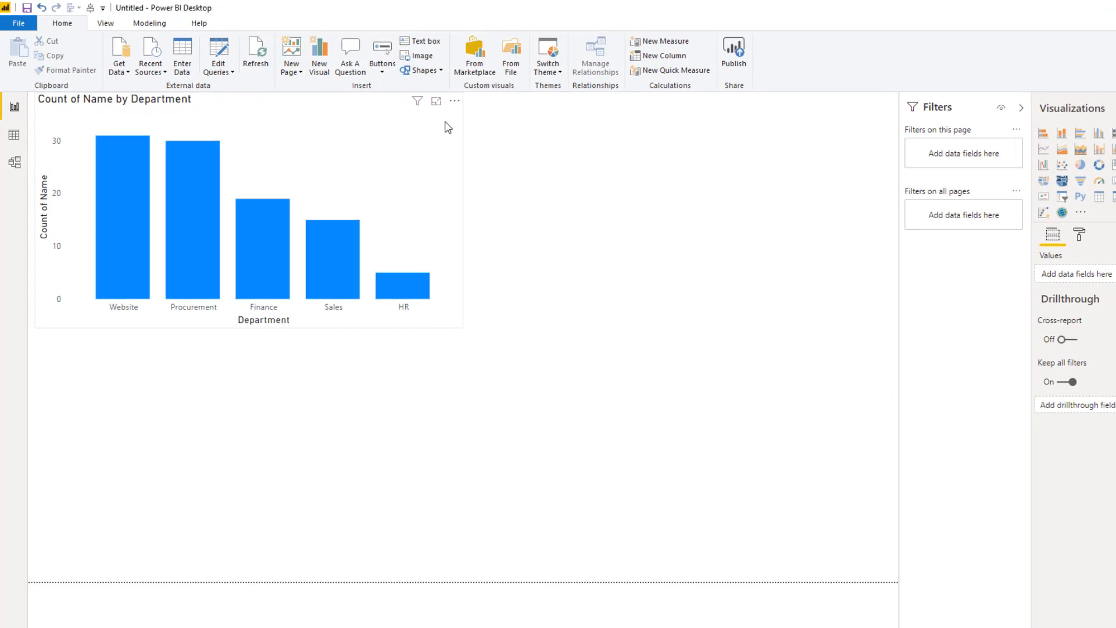
Sort the column chart by Department in ascending order.
left_click(455, 101)
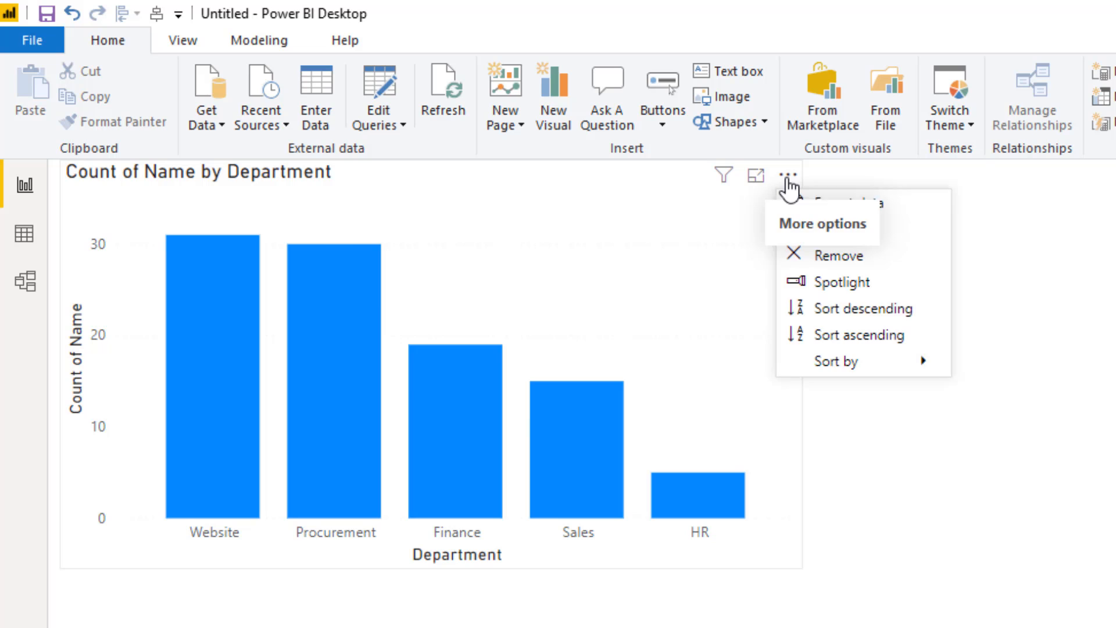
mouse_move(886, 361)
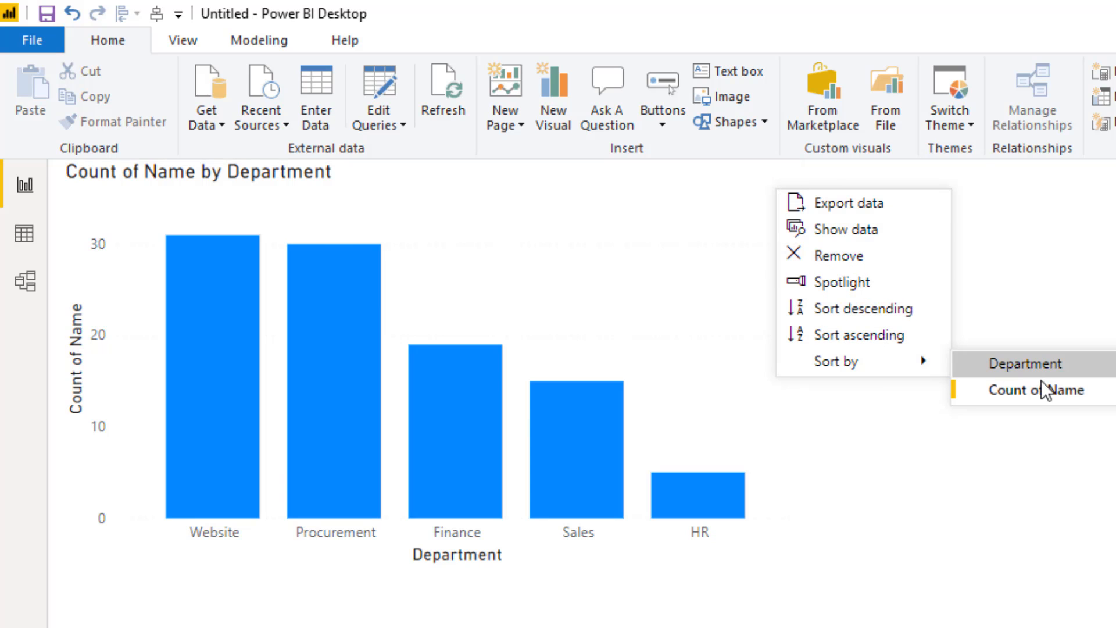
left_click(1036, 359)
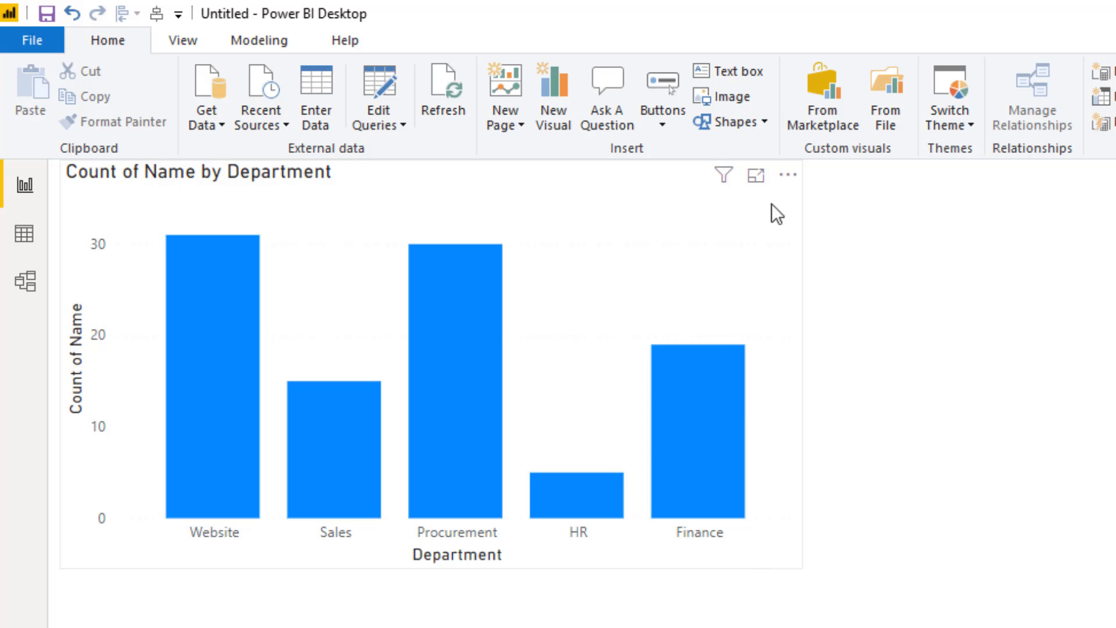
left_click(788, 174)
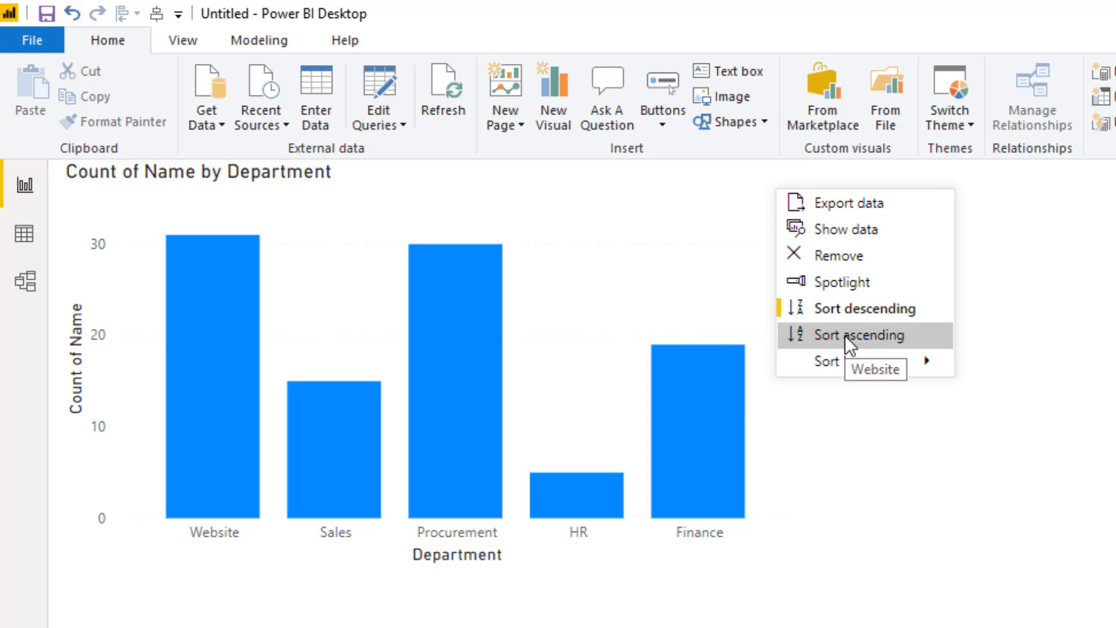
left_click(846, 335)
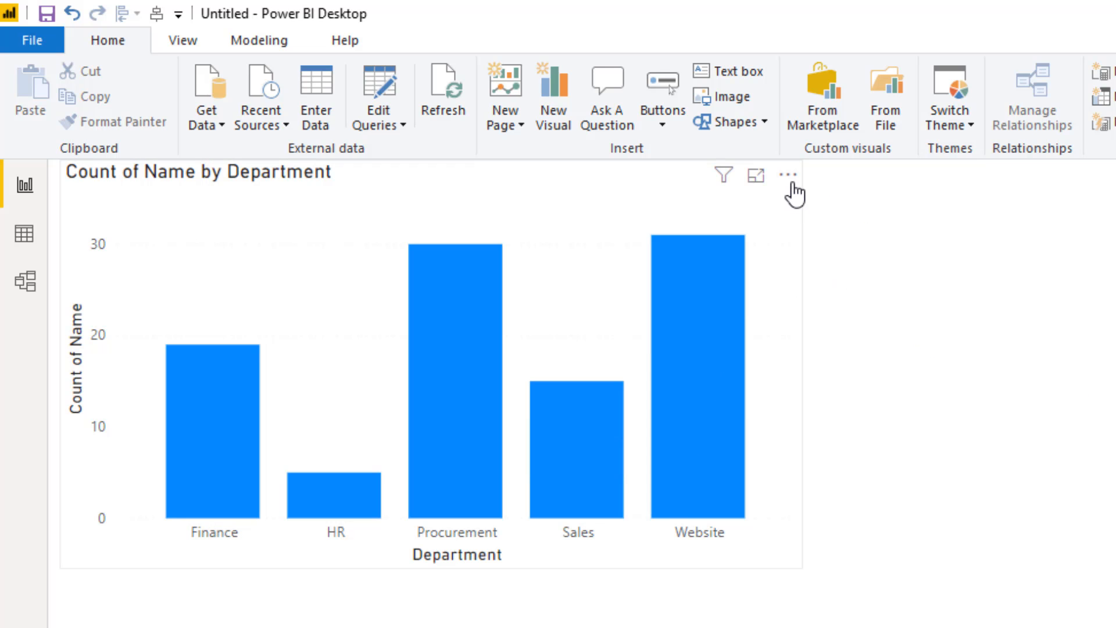
Sort the column chart by Count of Name in descending order.
left_click(787, 175)
mouse_move(857, 367)
left_click(1091, 391)
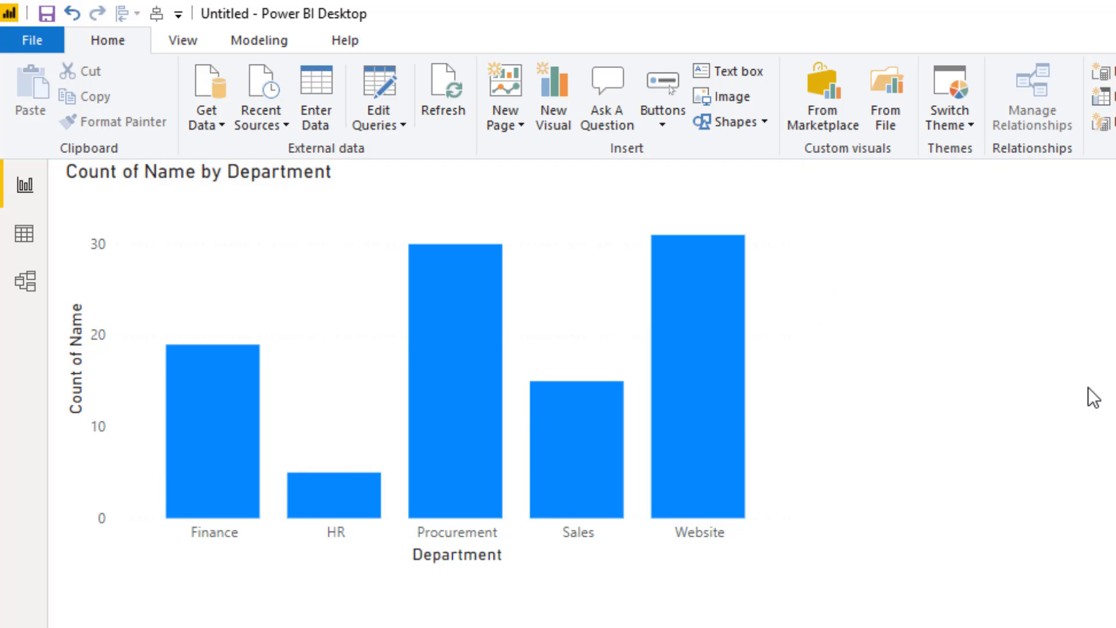
left_click(786, 176)
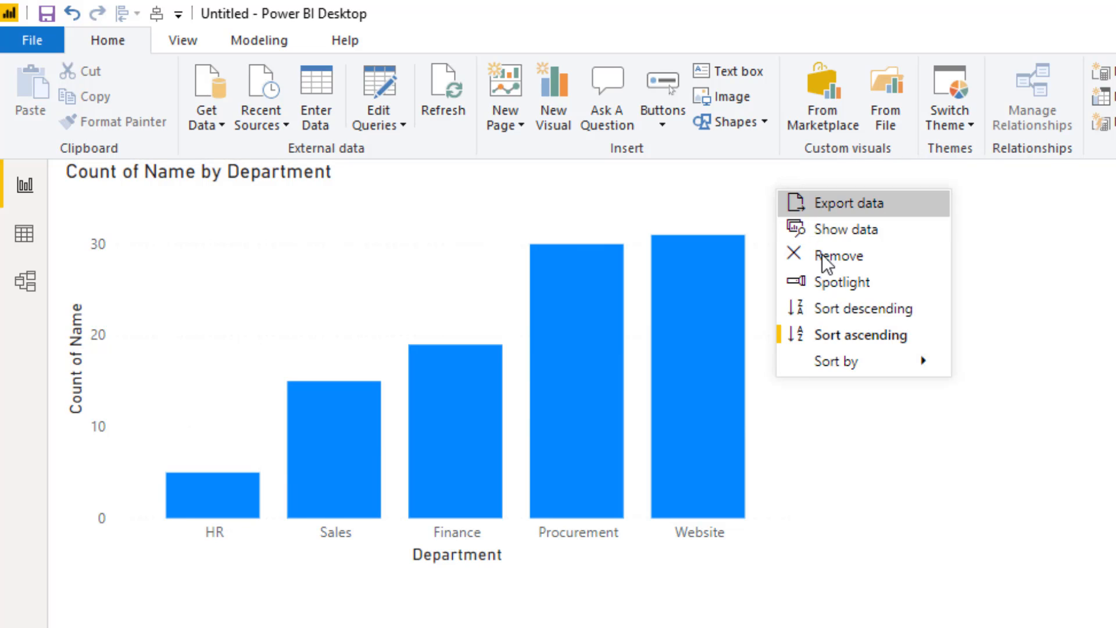
left_click(857, 312)
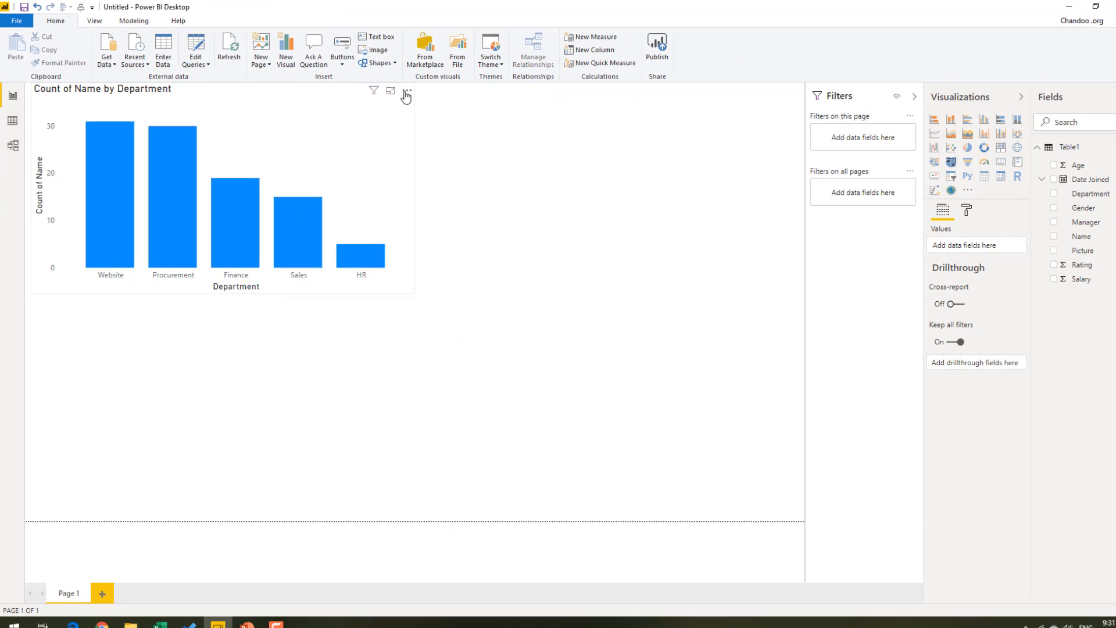
left_click(788, 175)
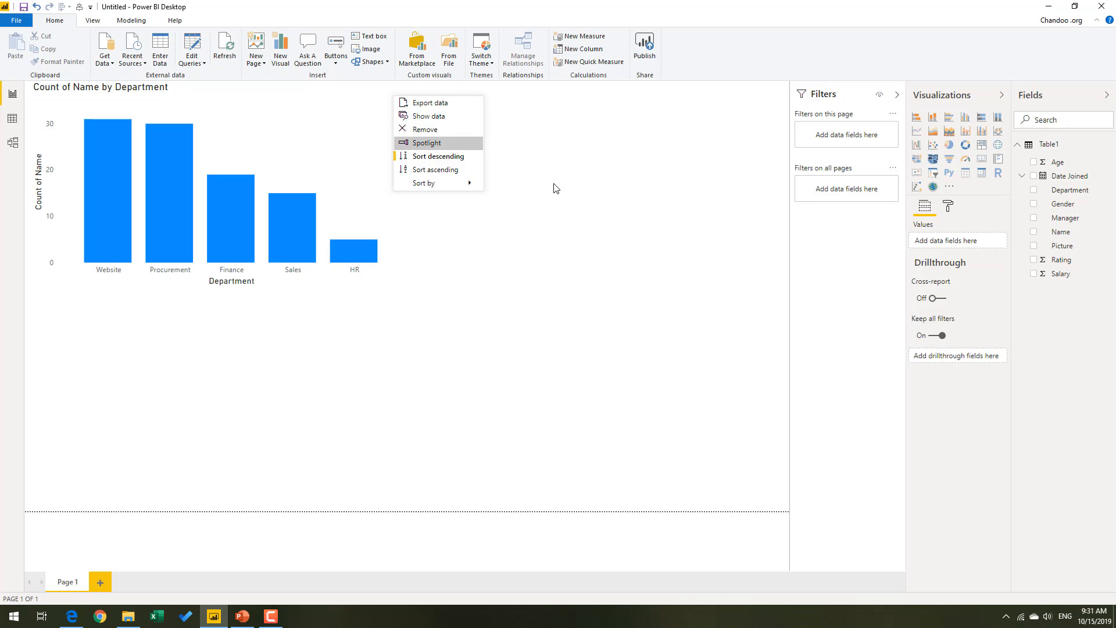
left_click(552, 198)
left_click(367, 168)
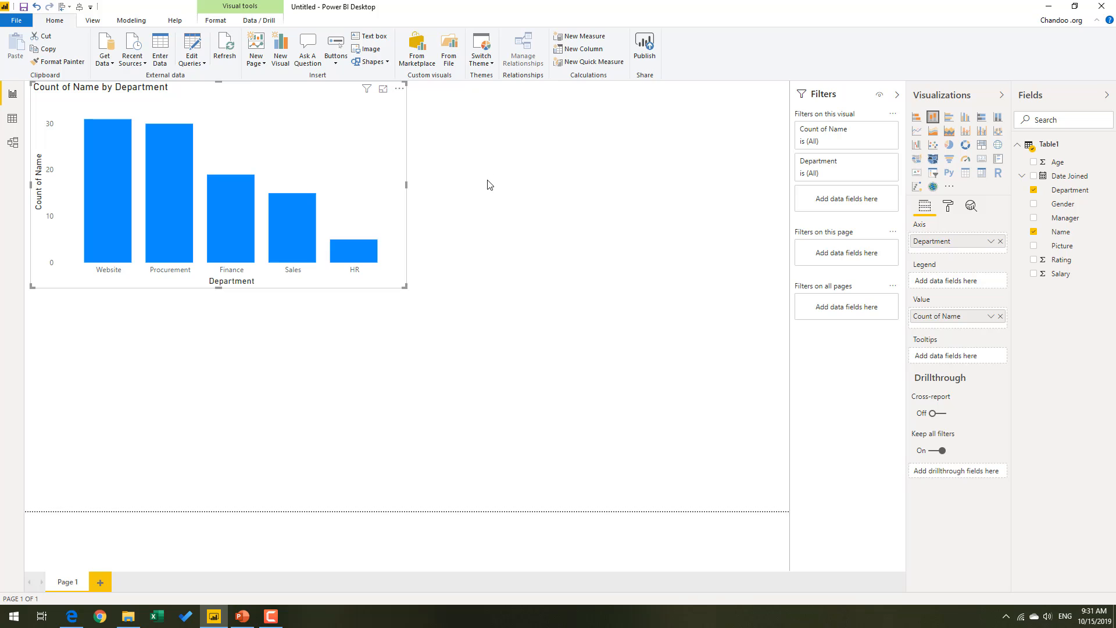
left_click(550, 197)
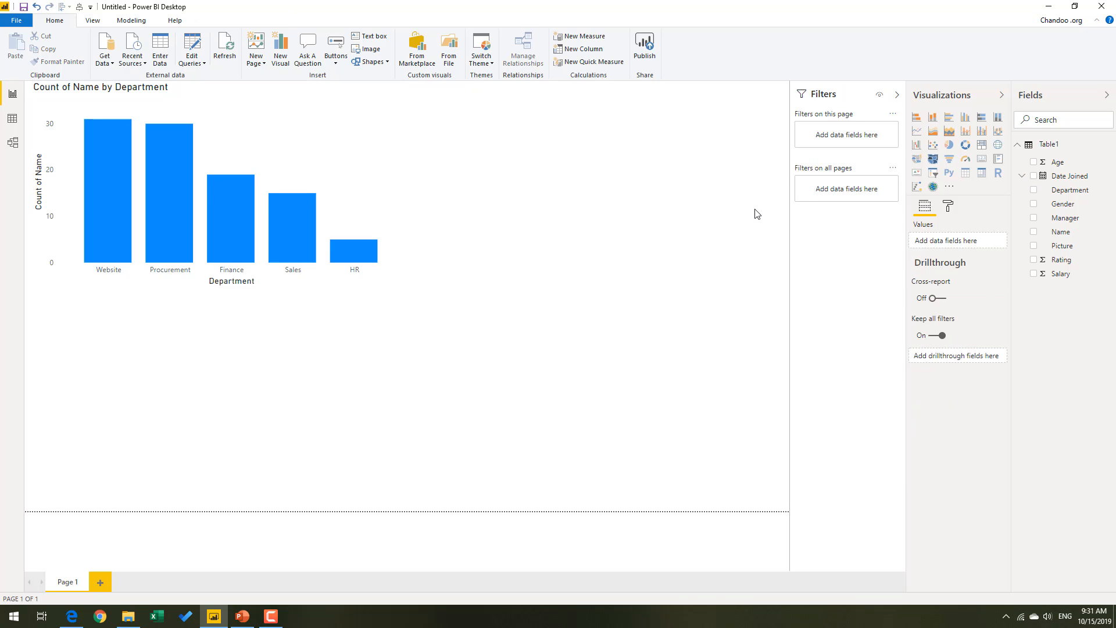
Add a pie chart below the column chart with Gender as the legend and the count of Name as the values.
left_click(949, 145)
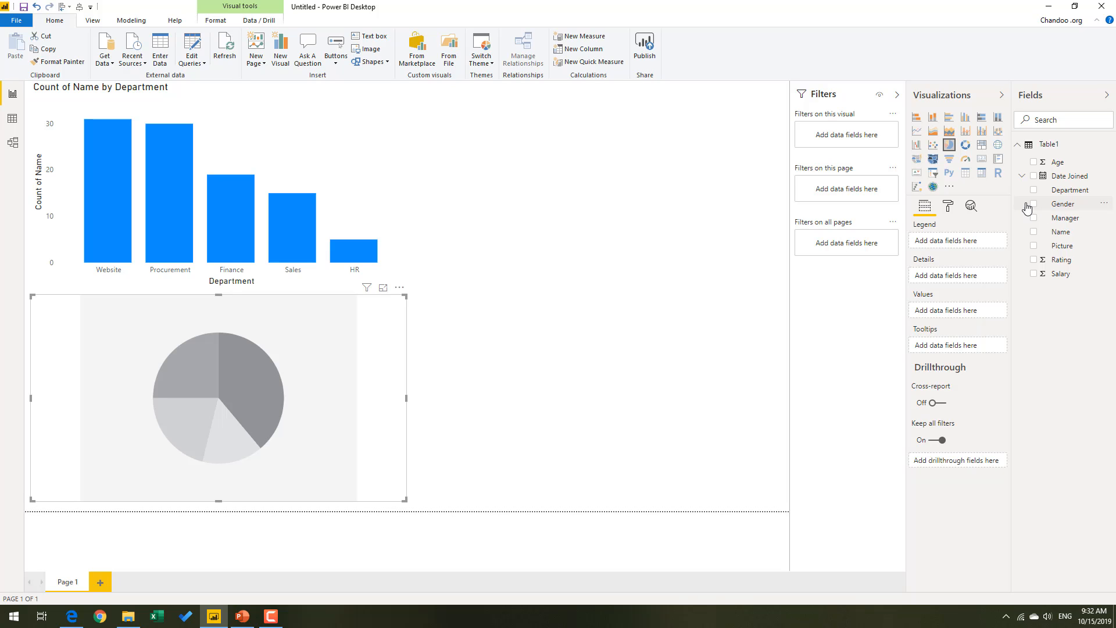
left_click(1035, 204)
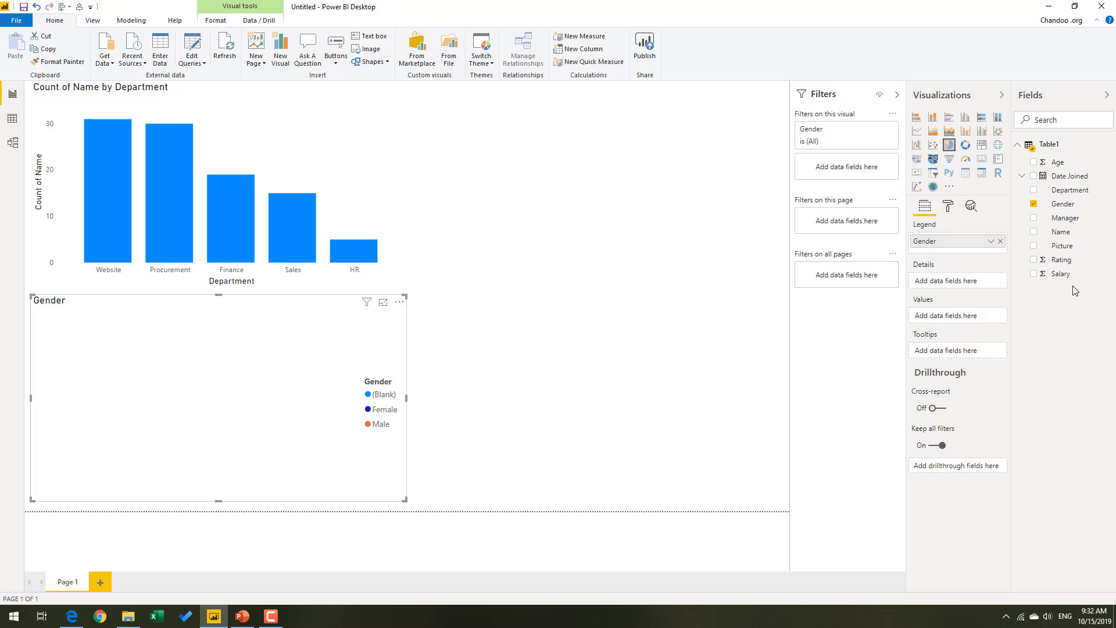
left_click_drag(1062, 232, 946, 318)
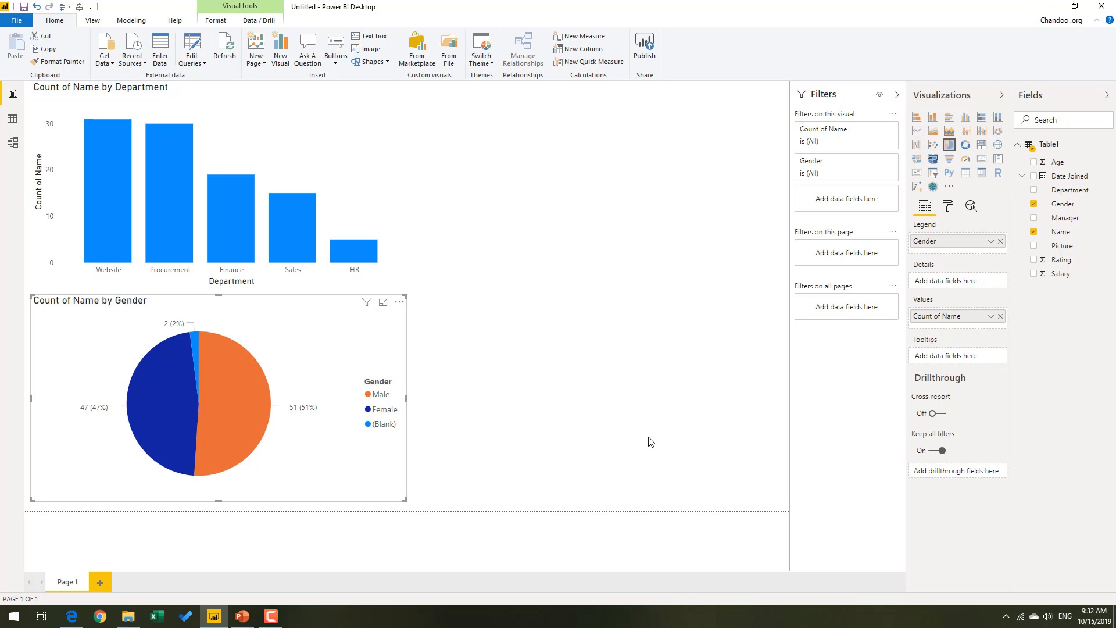
left_click(545, 317)
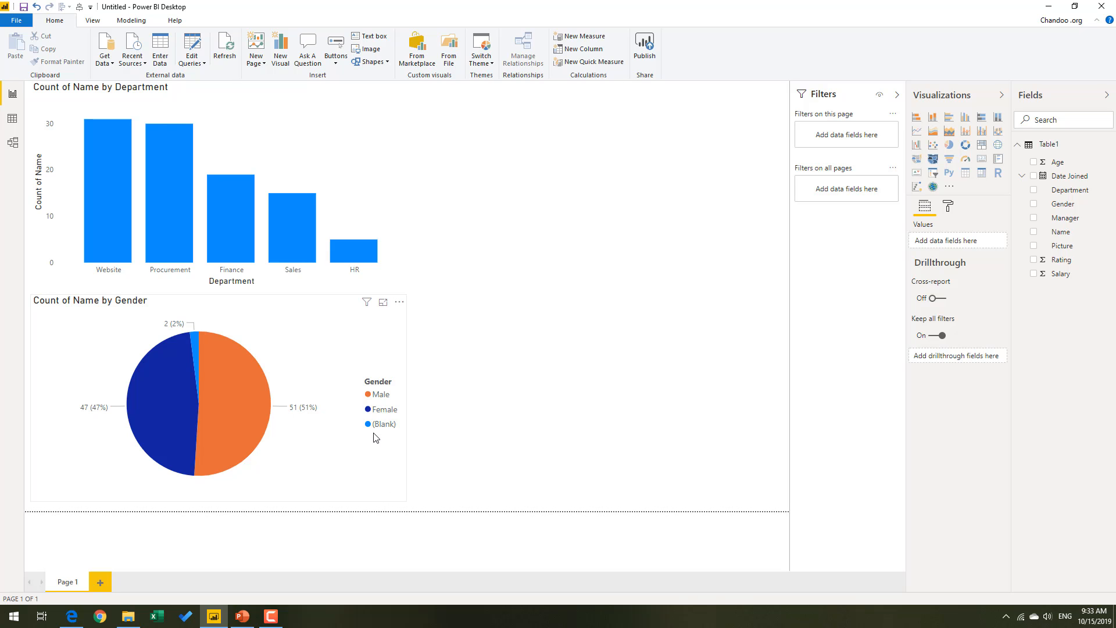
Examine the Gender column of Table1 in the Data view, checking its filter values and the rows without a gender.
left_click(9, 121)
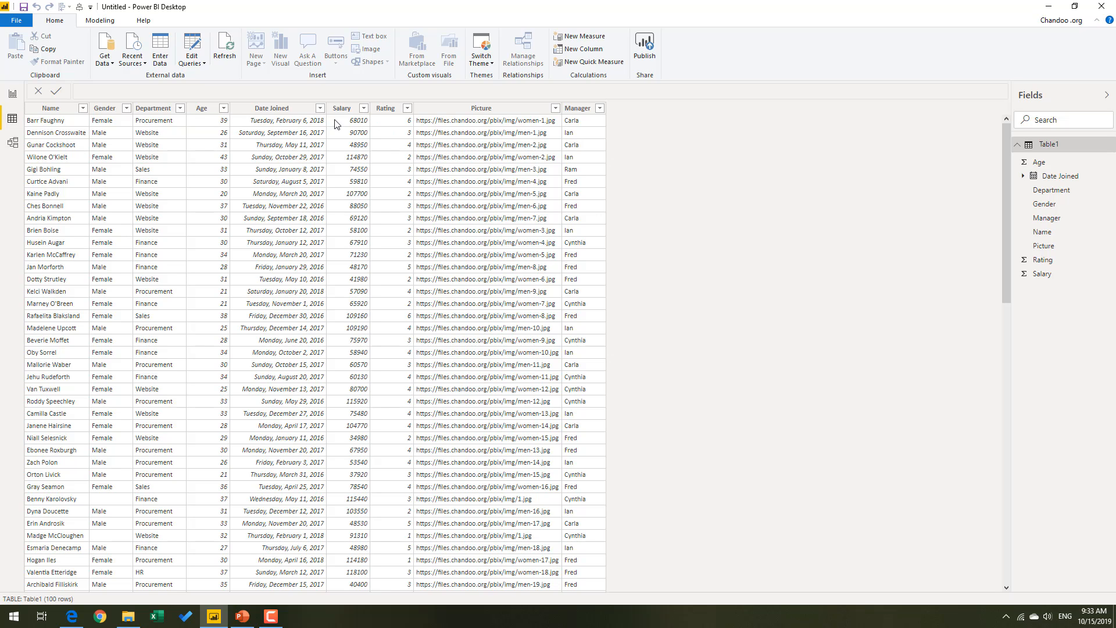
left_click(126, 109)
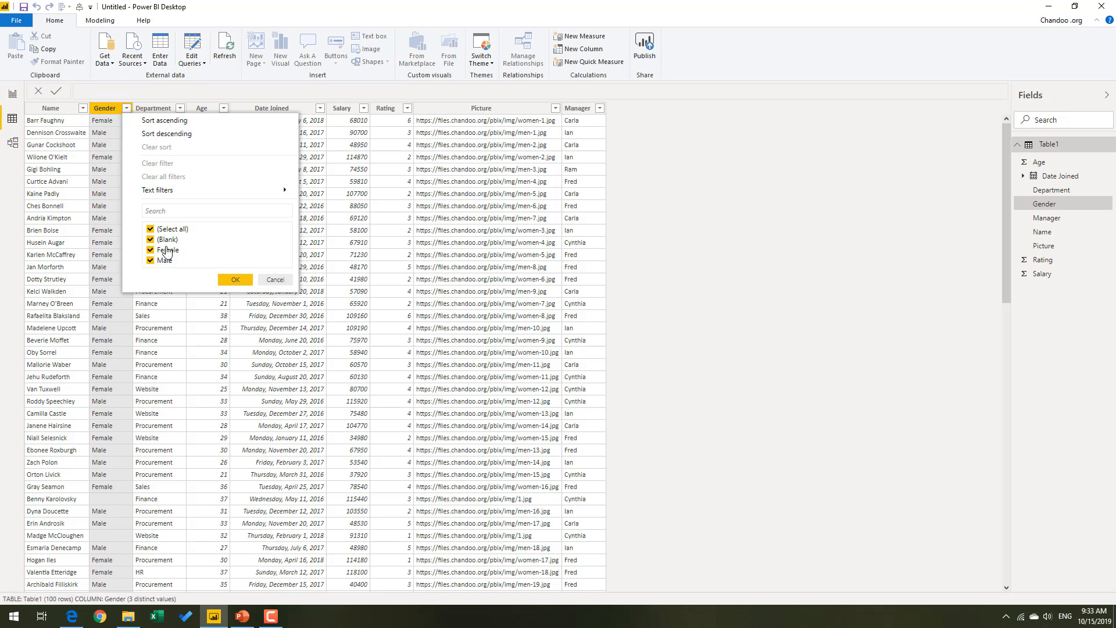
left_click(262, 285)
left_click(116, 498)
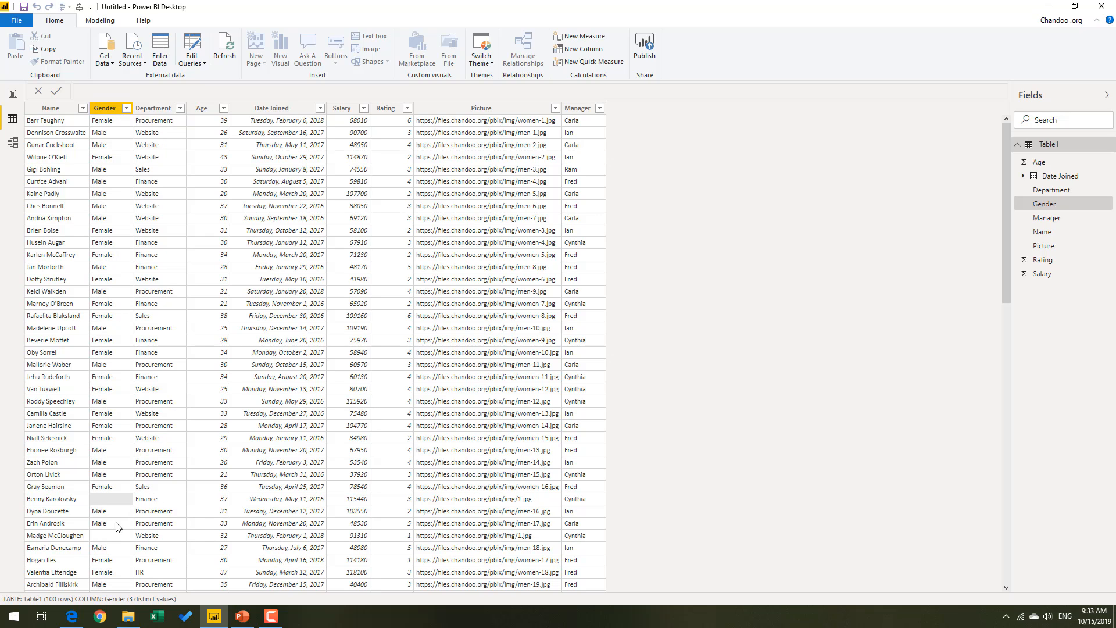
scroll(114, 541, "down", 8)
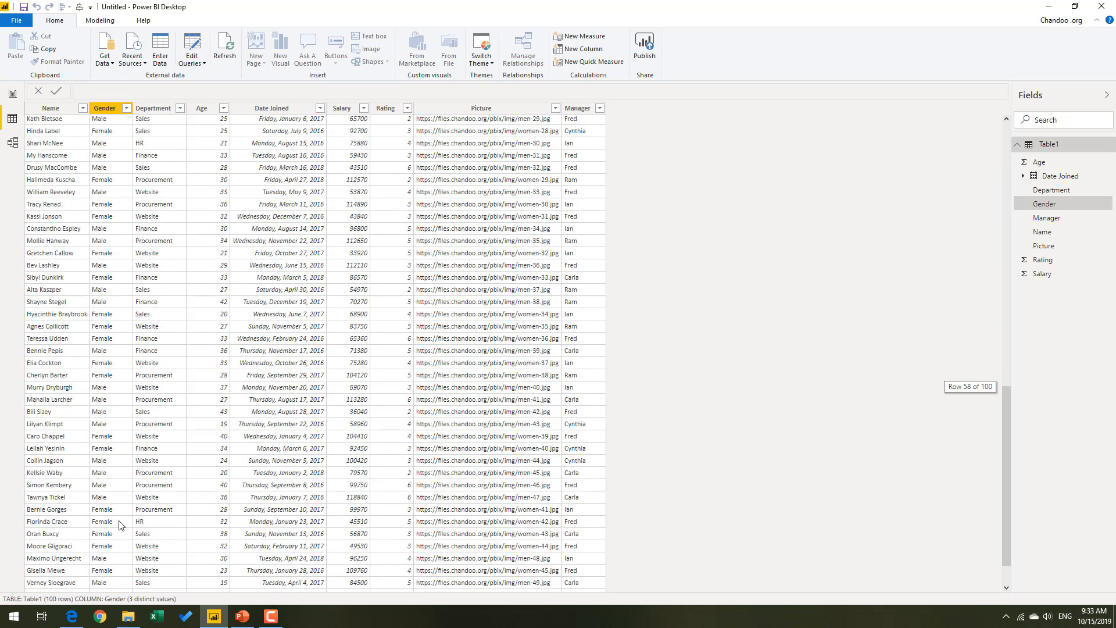
scroll(95, 529, "up", 15)
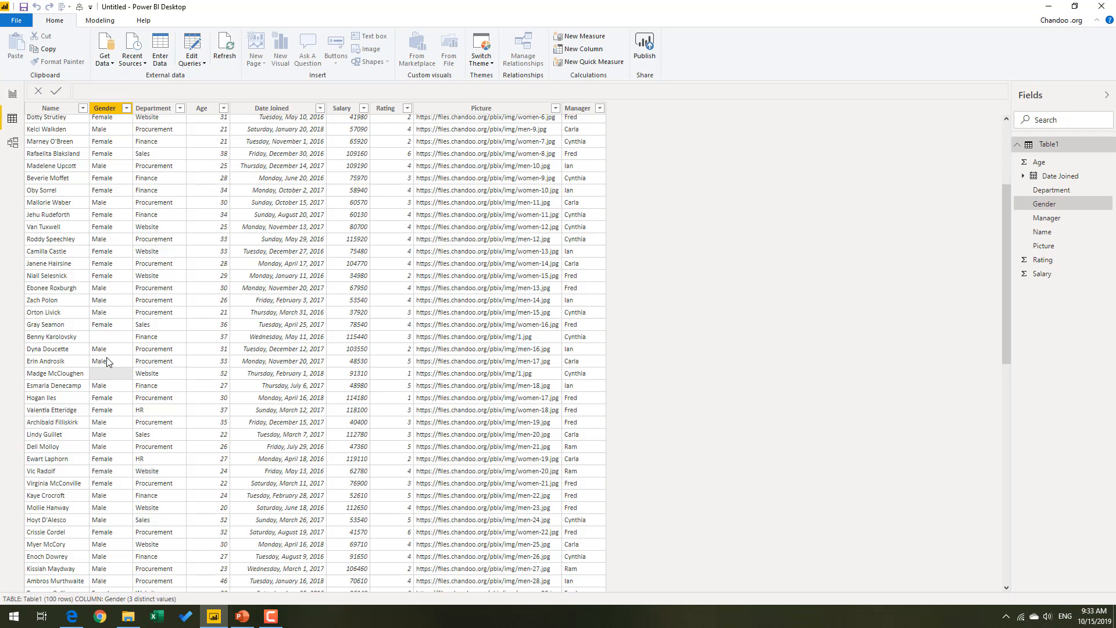
Return to the report page and open the Table1 query for editing in the Power Query Editor.
left_click(114, 339)
left_click(157, 338)
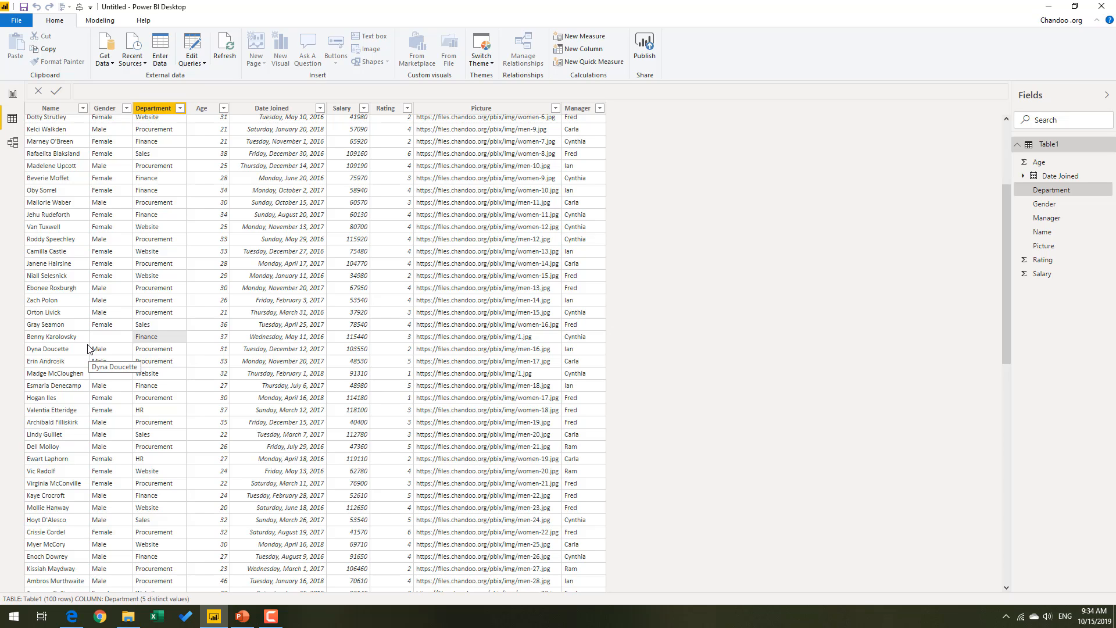
left_click(13, 95)
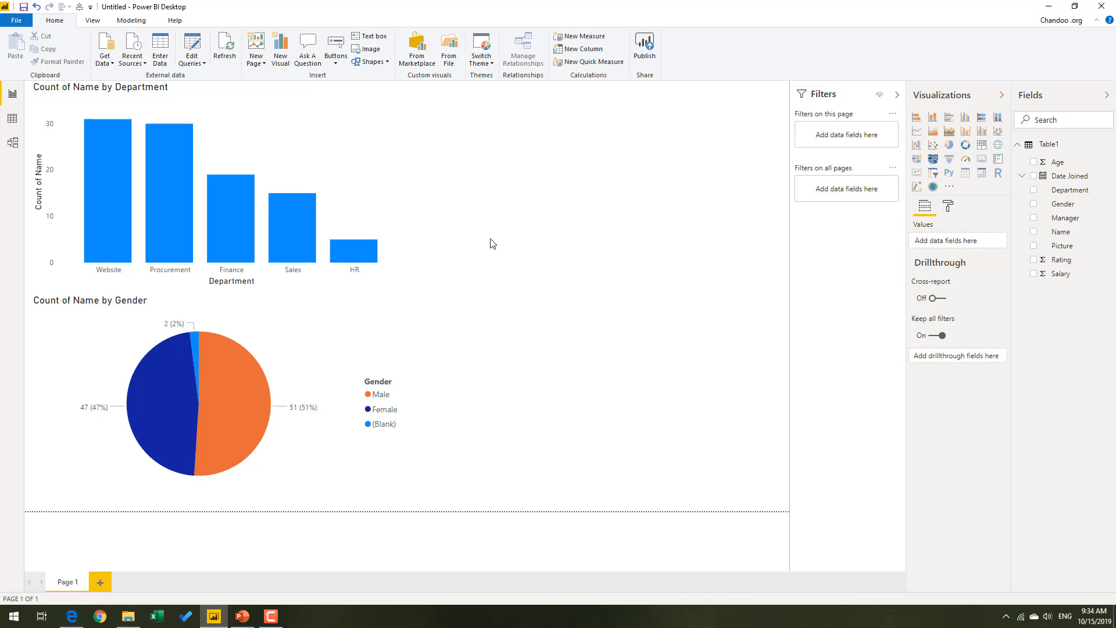
left_click(191, 47)
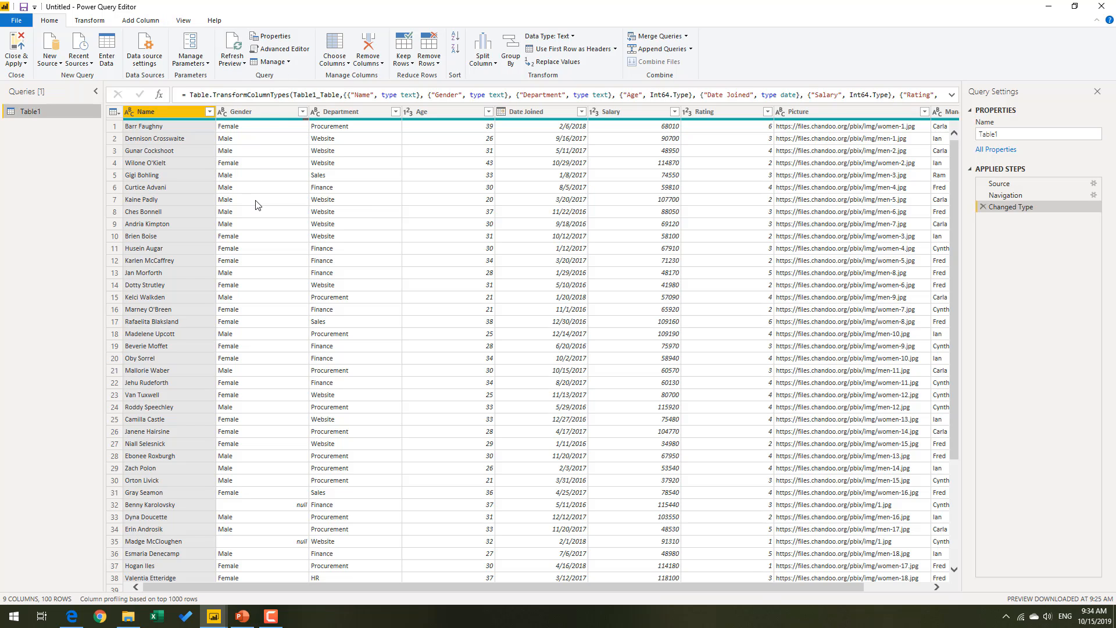
Examine the rows of Table1 and check the Gender column's data quality and filter values.
scroll(317, 205, "down", 4)
scroll(317, 207, "down", 16)
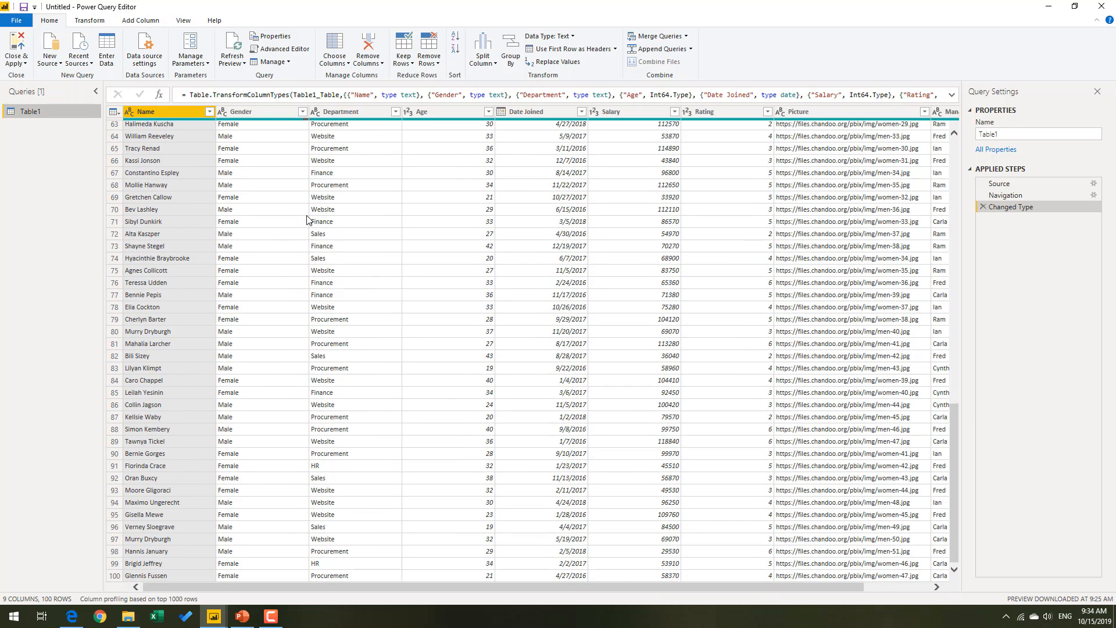
scroll(309, 223, "up", 19)
scroll(309, 223, "up", 2)
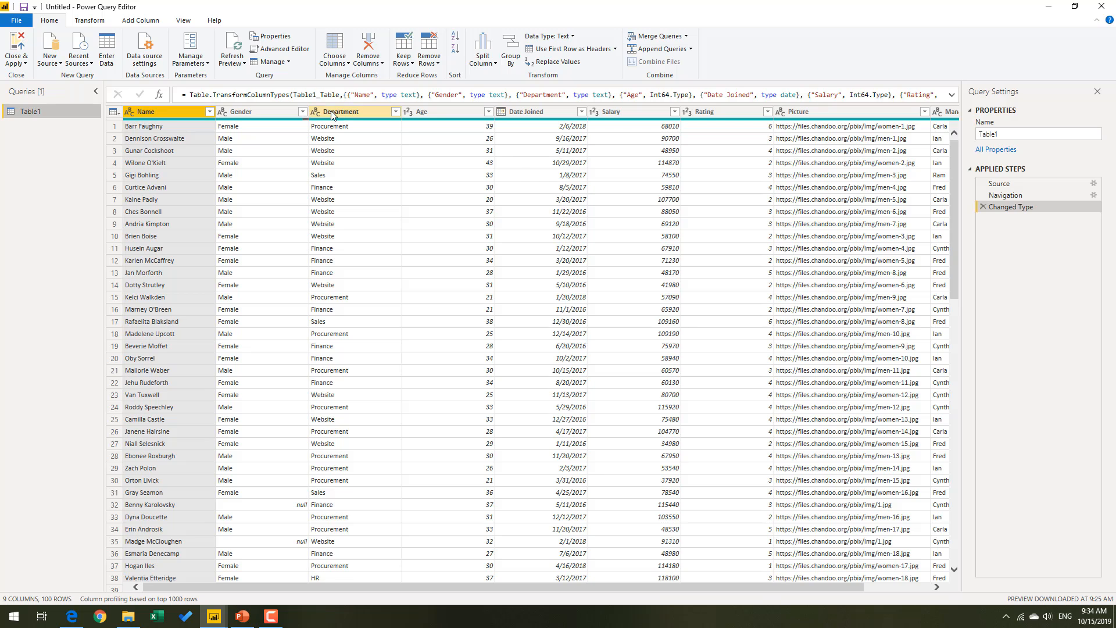
scroll(336, 381, "down", 11)
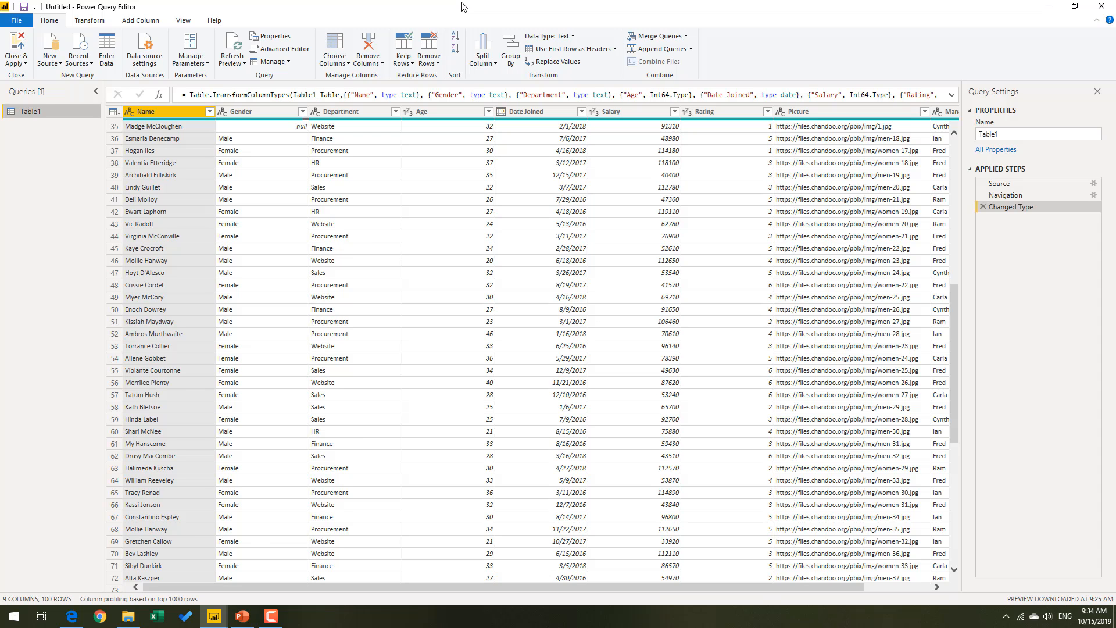
scroll(310, 175, "up", 11)
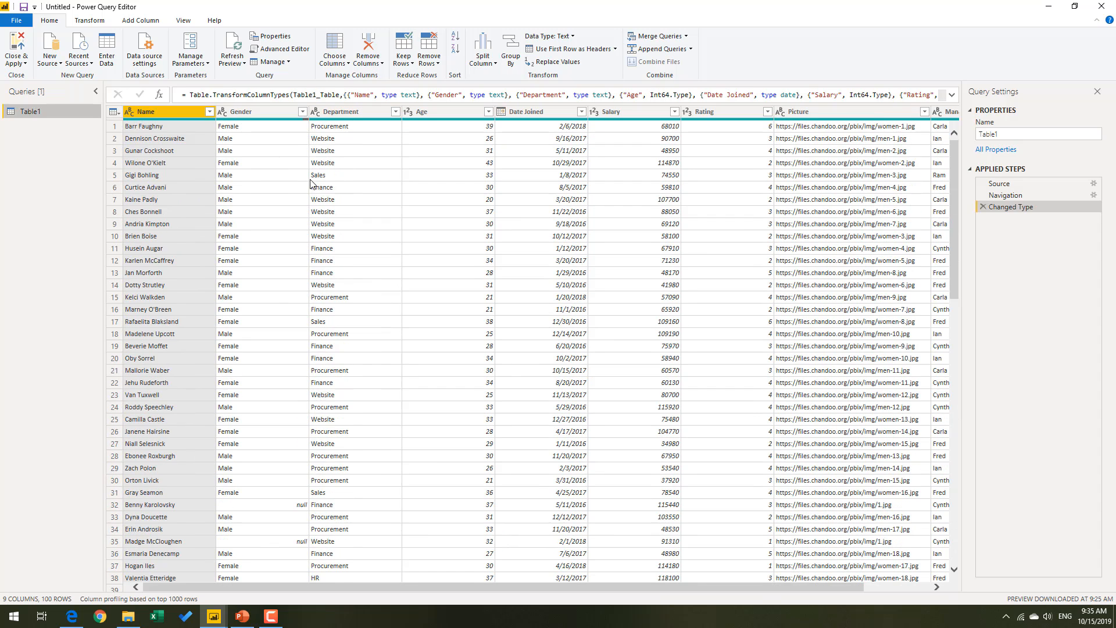
left_click(245, 112)
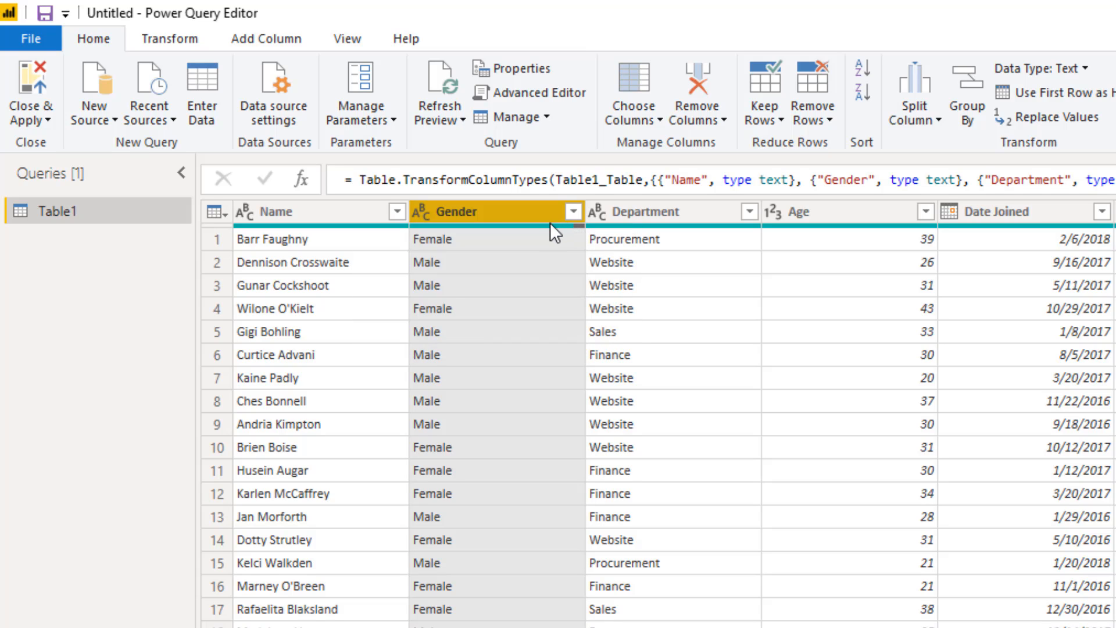
mouse_move(545, 227)
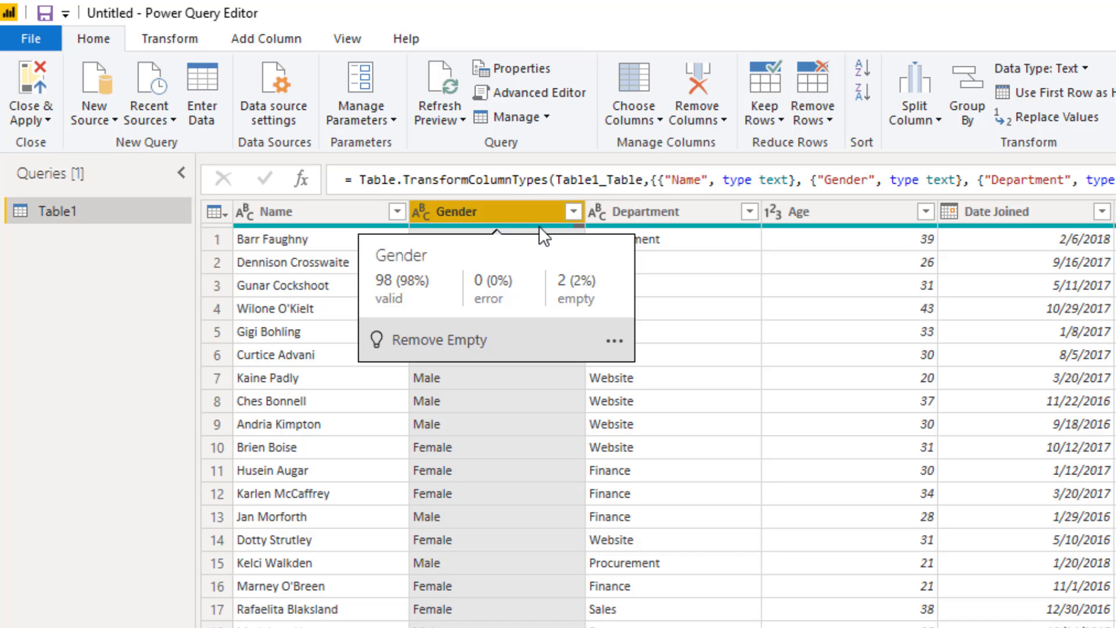
left_click(574, 212)
left_click(574, 211)
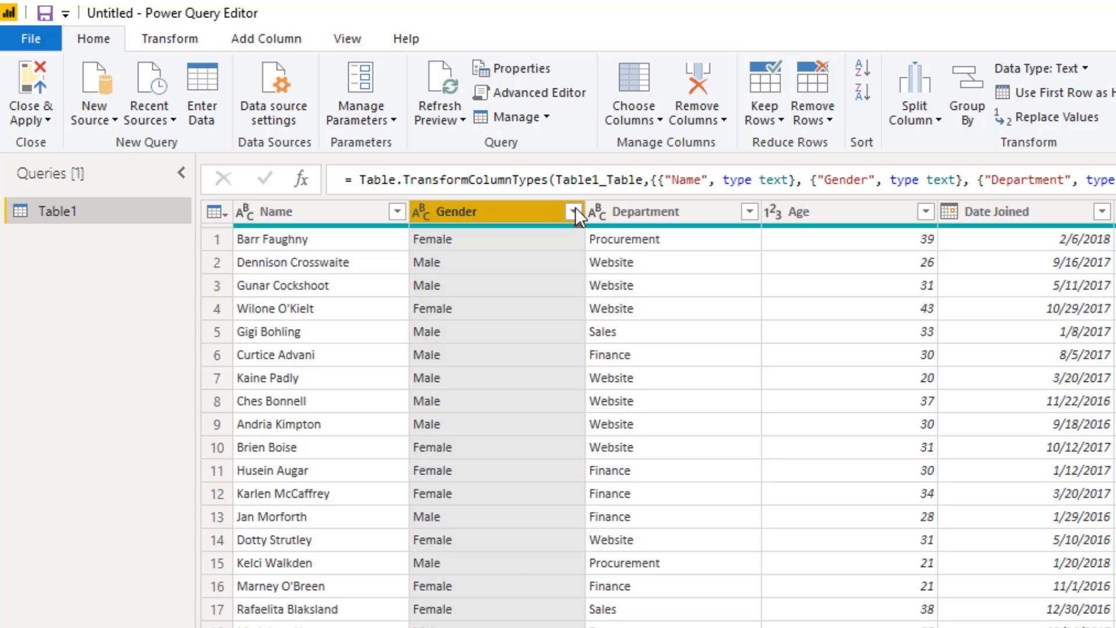
left_click(574, 211)
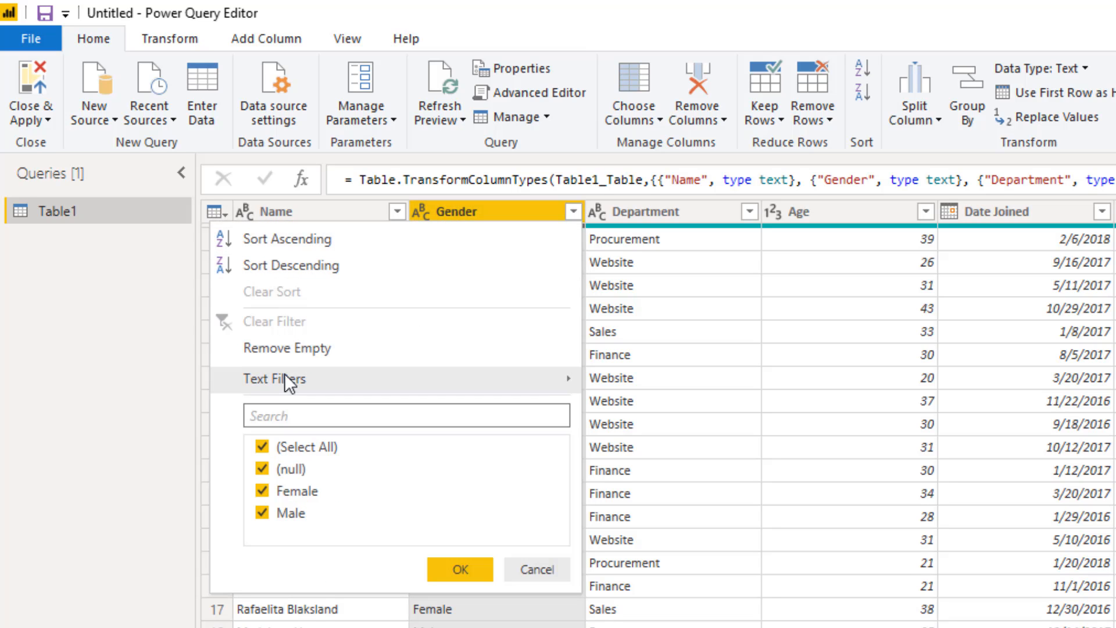
left_click(470, 210)
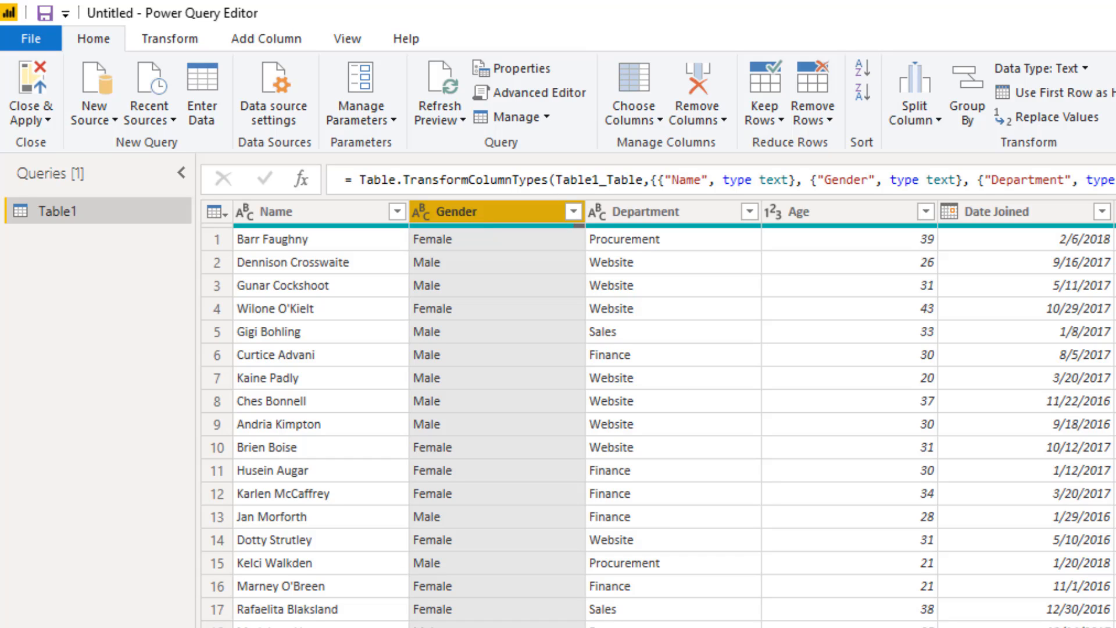
Replace the null values in the Gender column with Other.
right_click(475, 207)
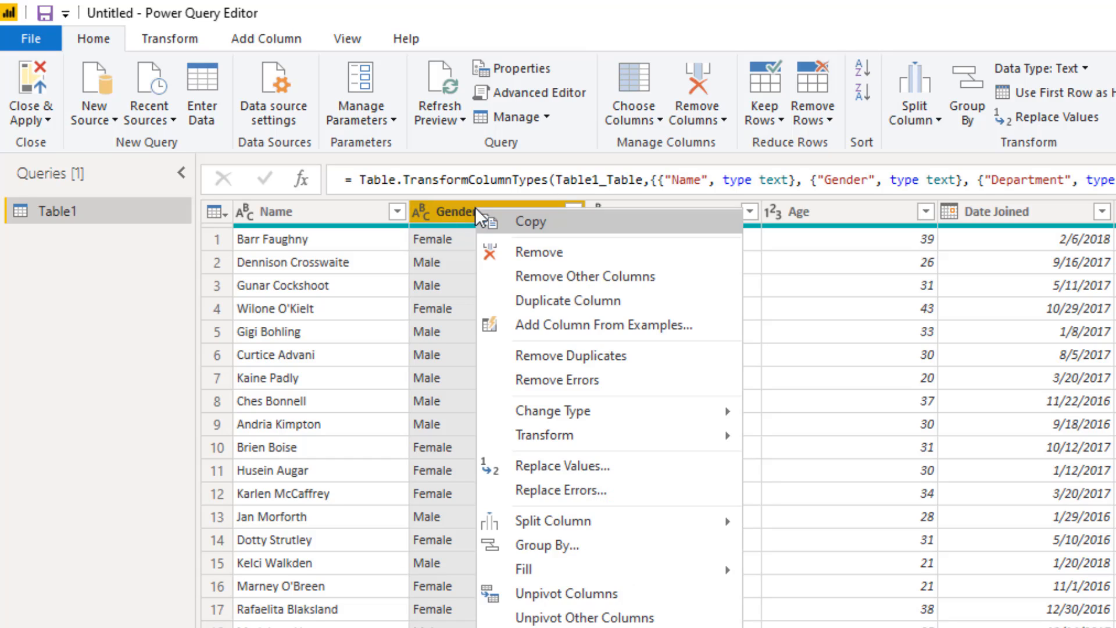
left_click(542, 467)
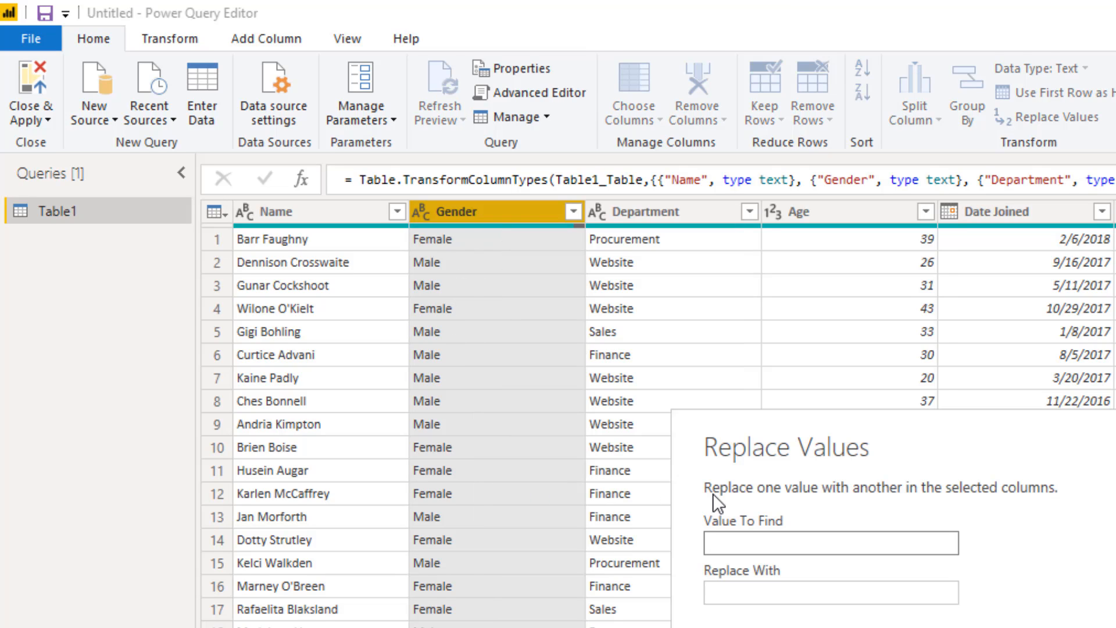
type("null")
key("Tab")
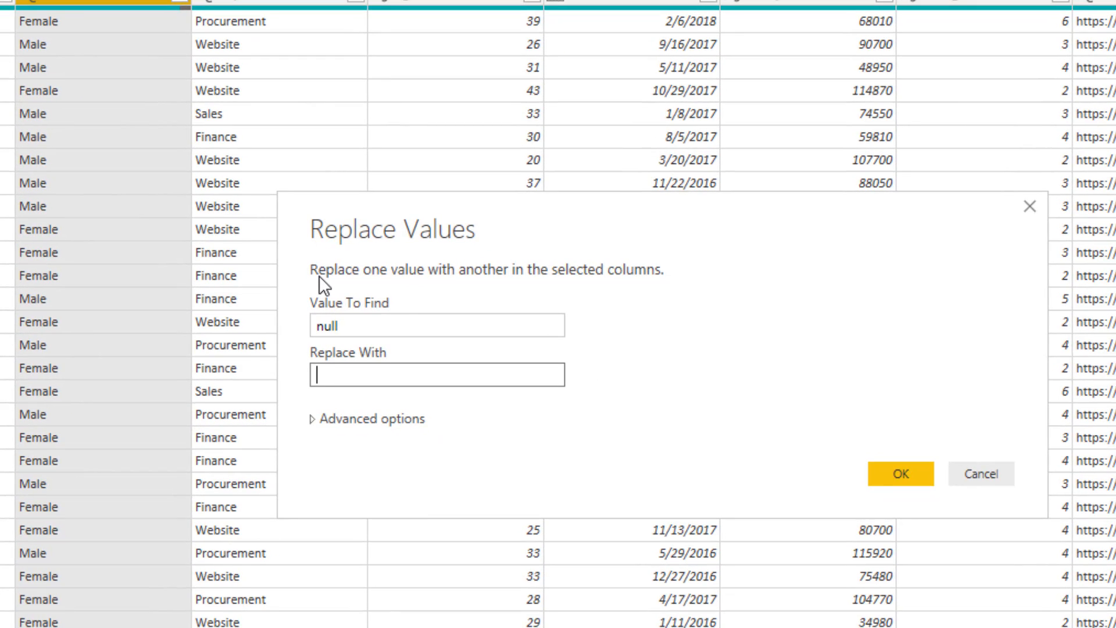
type("Other")
left_click(901, 473)
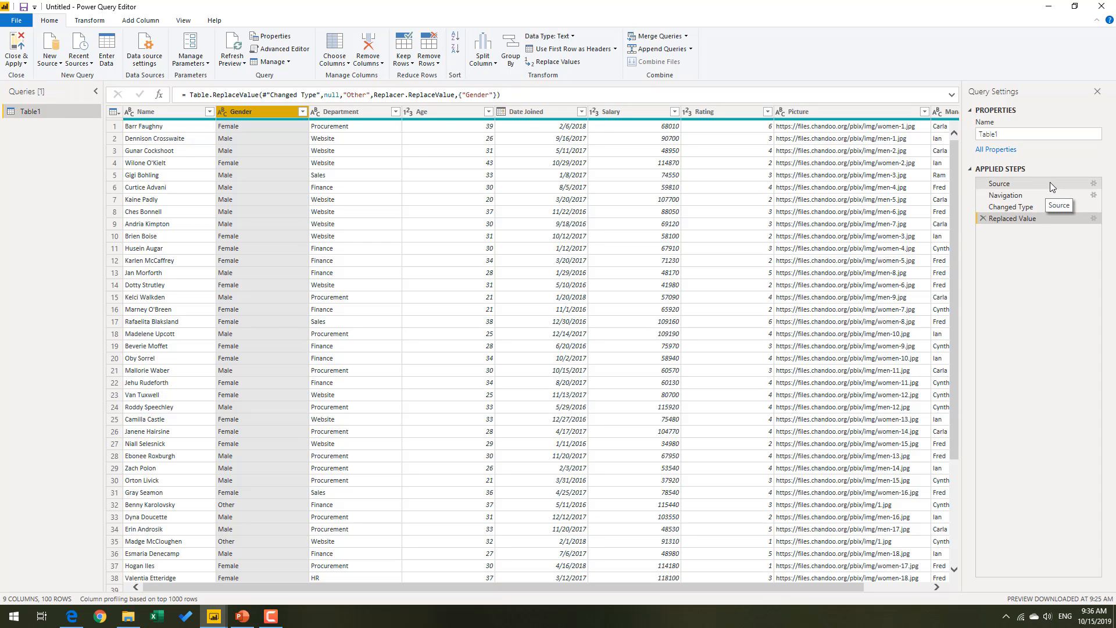
Review the query's result at each applied step: Source, Navigation, Changed Type and Replaced Value.
left_click(999, 183)
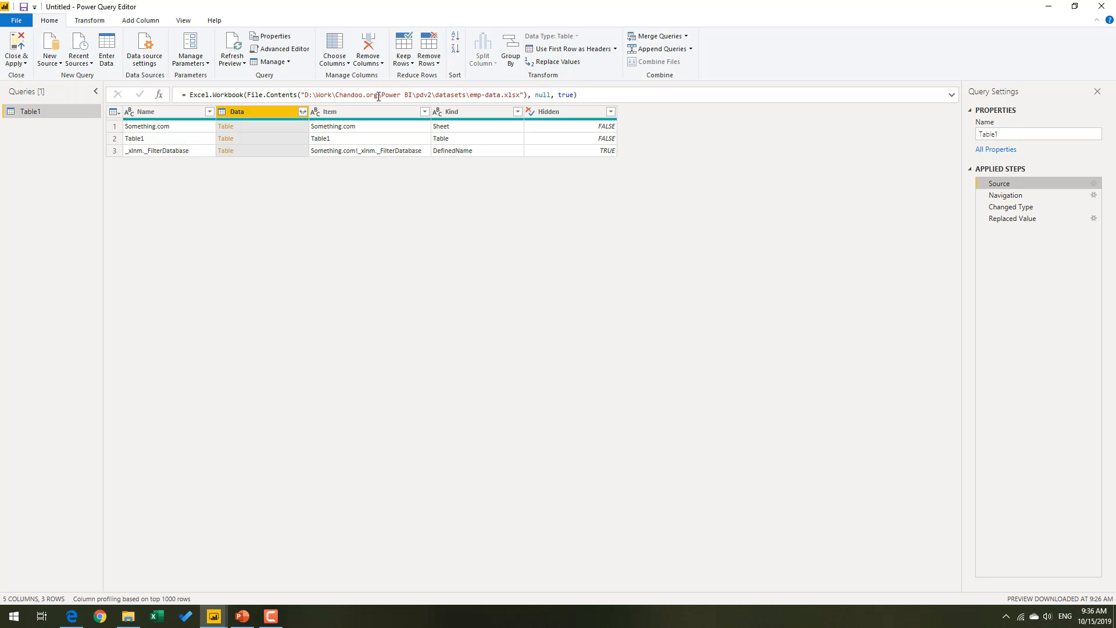
left_click(998, 197)
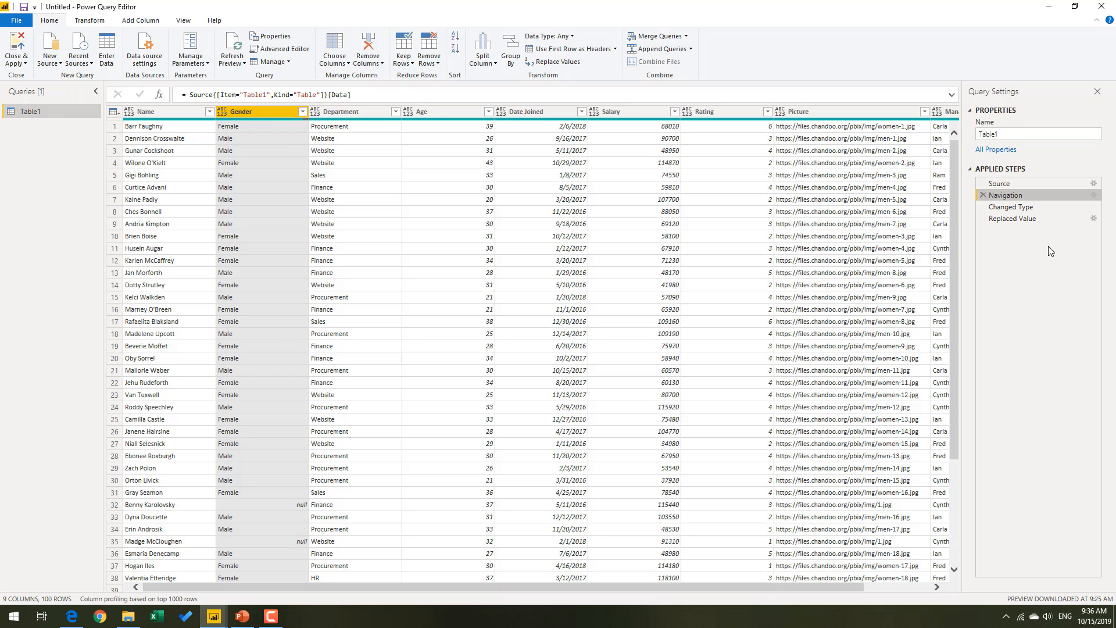
left_click(1041, 208)
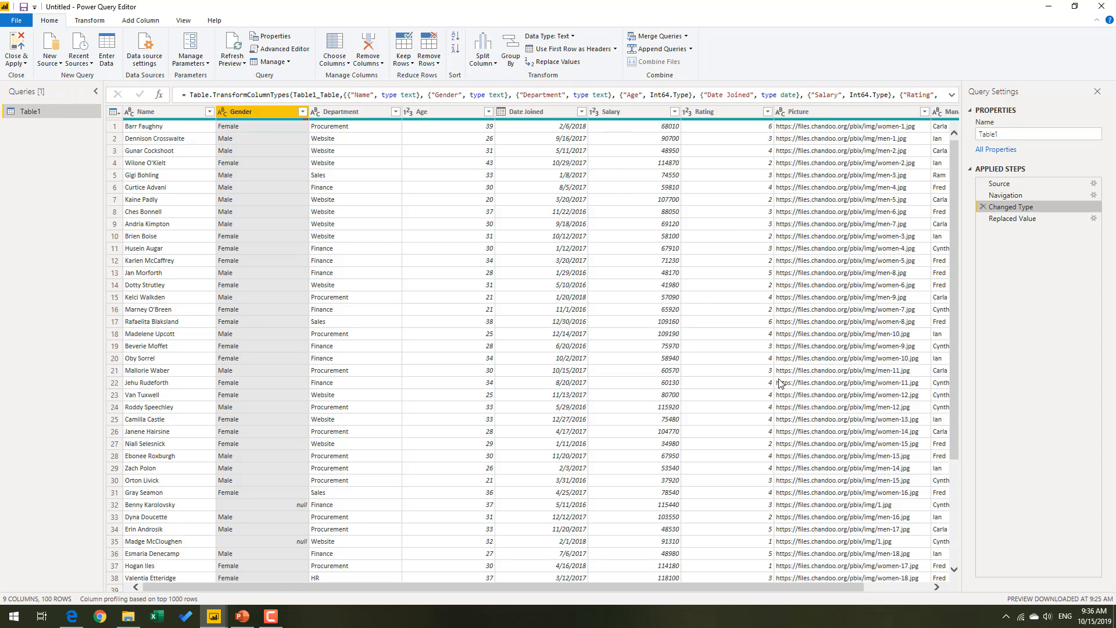
left_click(1019, 221)
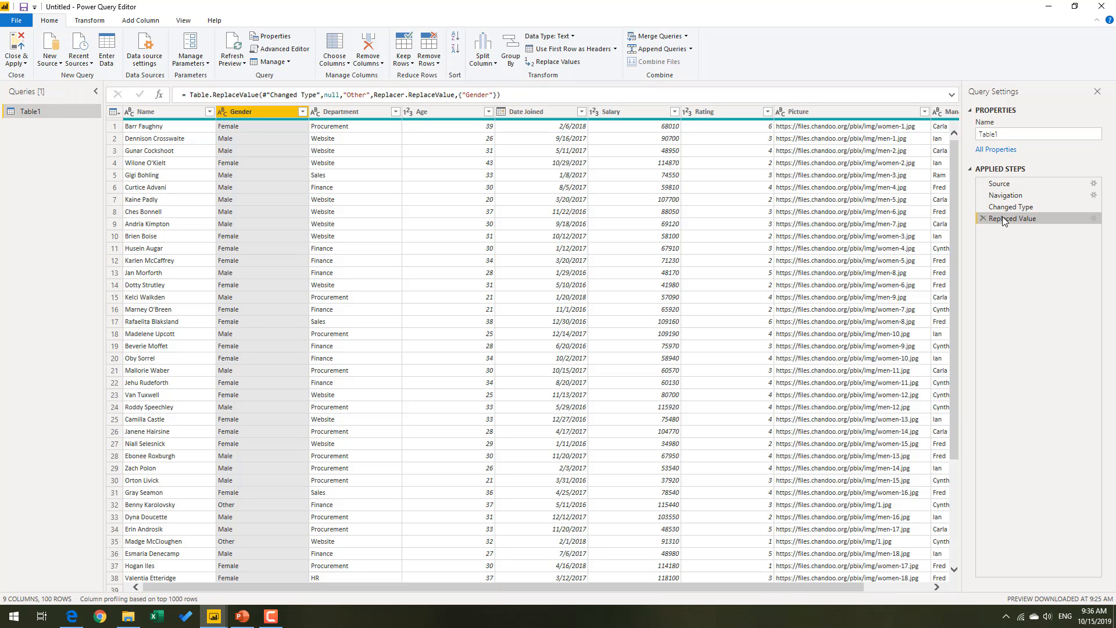
Rename the Table1 query as Staff and apply the query changes to the report, closing the editor.
left_click(982, 133)
double_click(1039, 136)
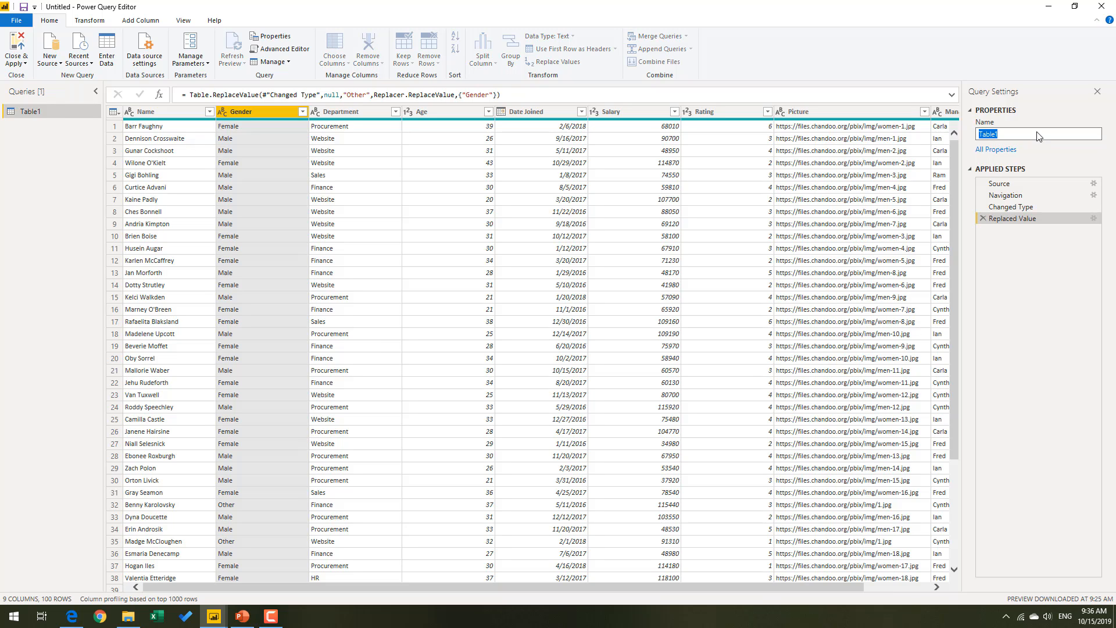
type("Staff")
key("Return")
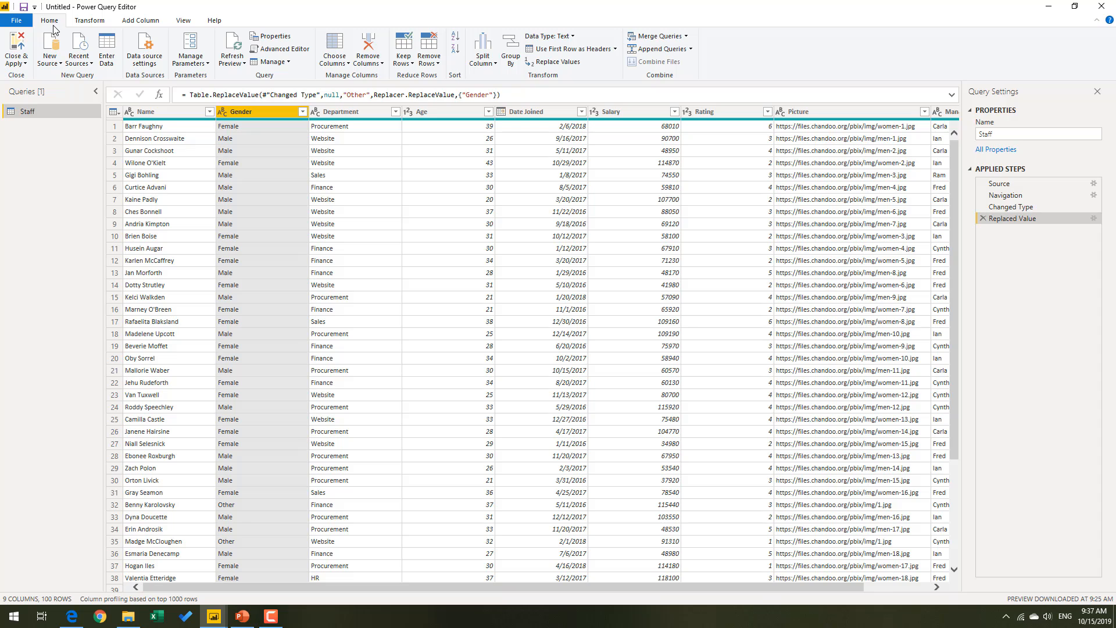
left_click(18, 49)
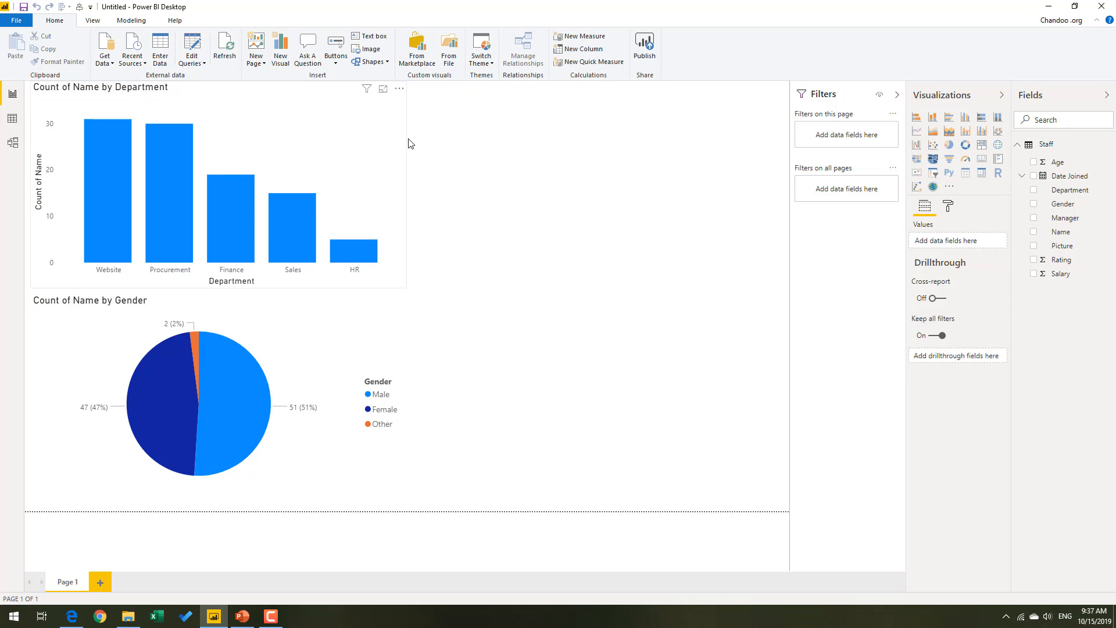
Cross-highlight the gender pie chart by the Procurement, Finance, HR and Website departments, and clear the highlight.
left_click(180, 214)
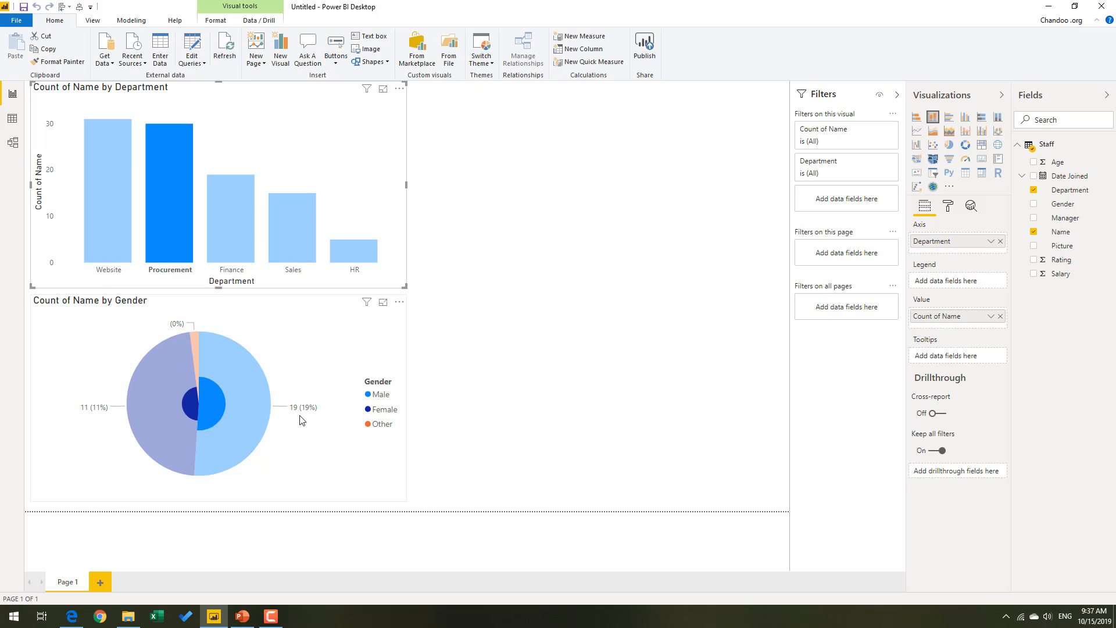
left_click(232, 233)
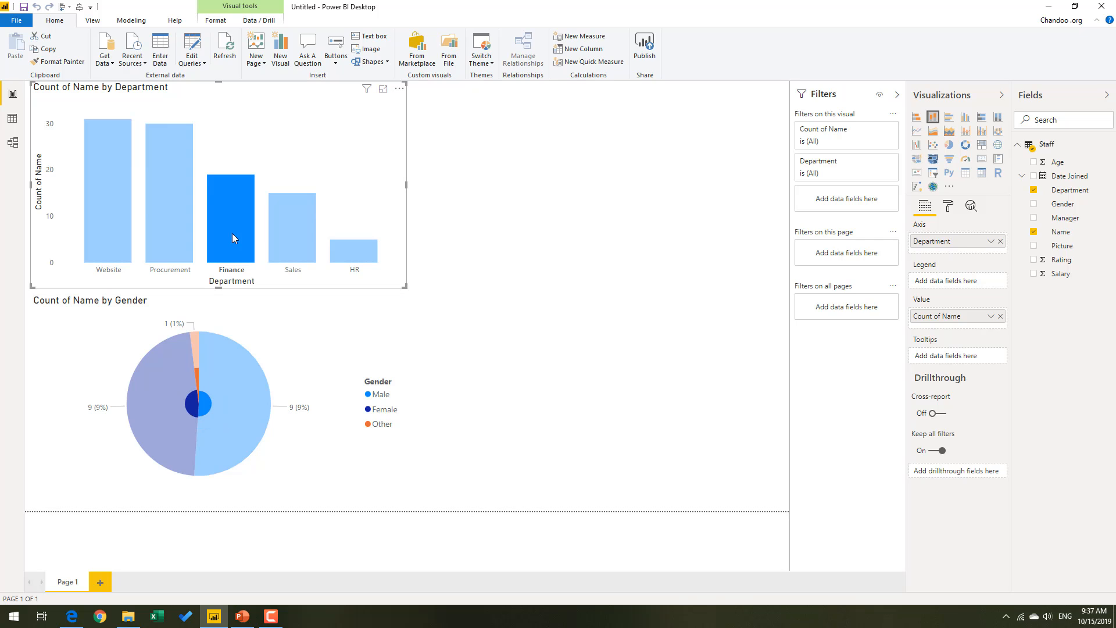
left_click(347, 249)
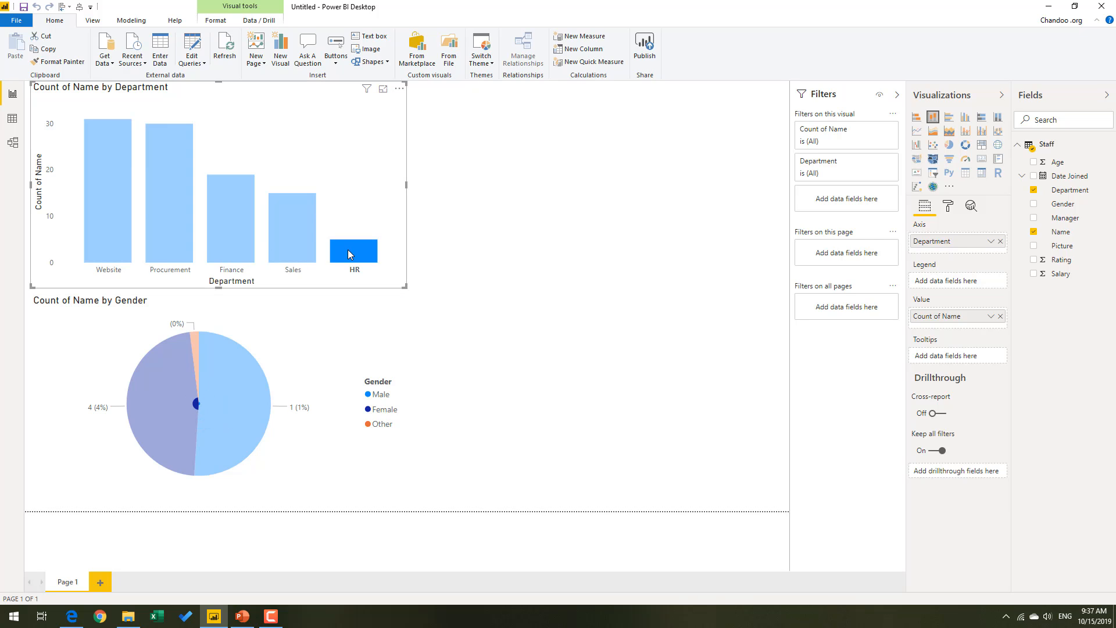
left_click(112, 215)
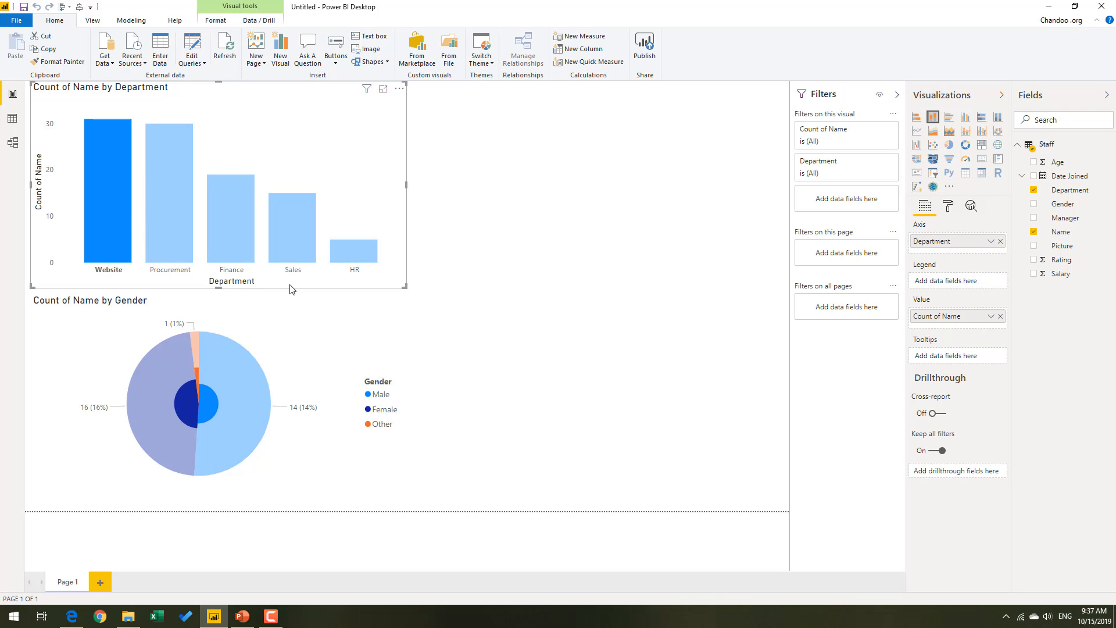
left_click(531, 417)
Cross-highlight the department column chart by the Male and Female pie slices, and clear the highlight and selection.
left_click(245, 432)
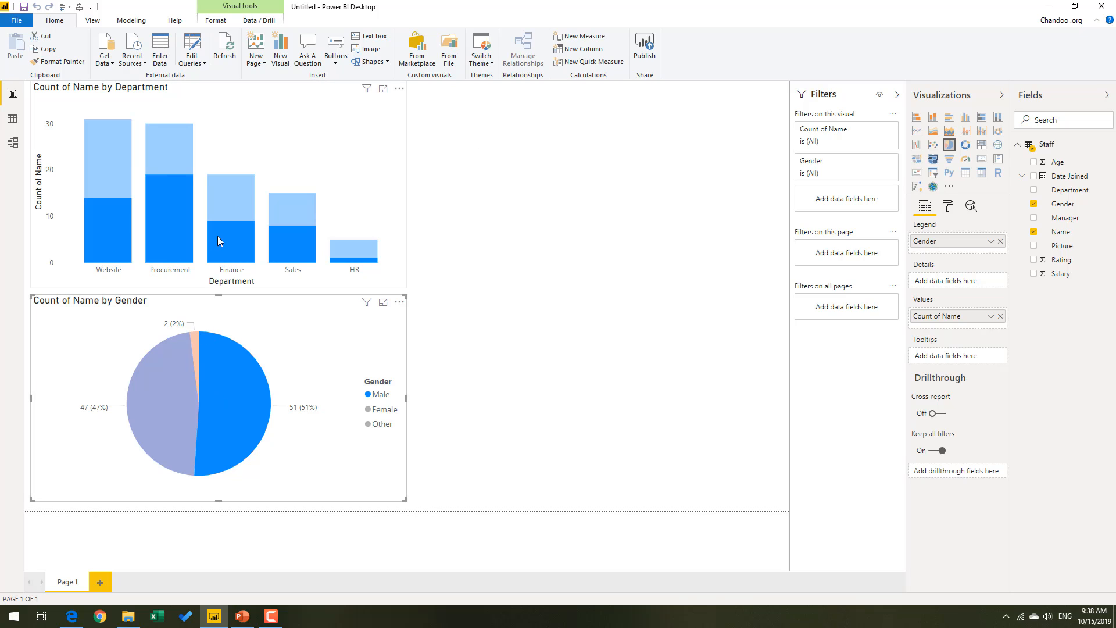
left_click(165, 406)
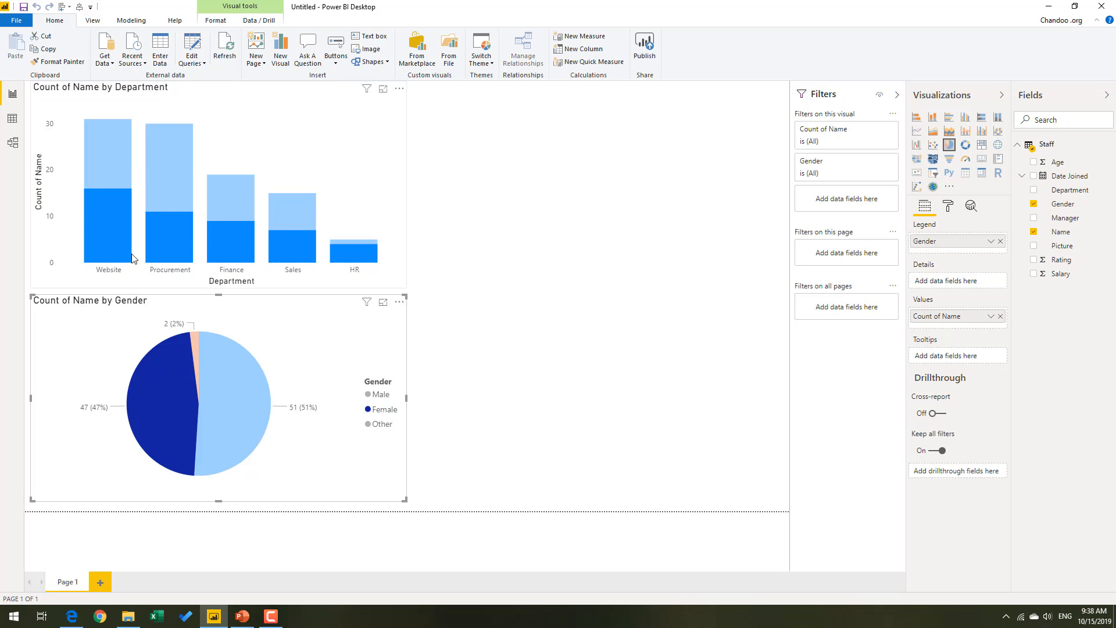
left_click(170, 386)
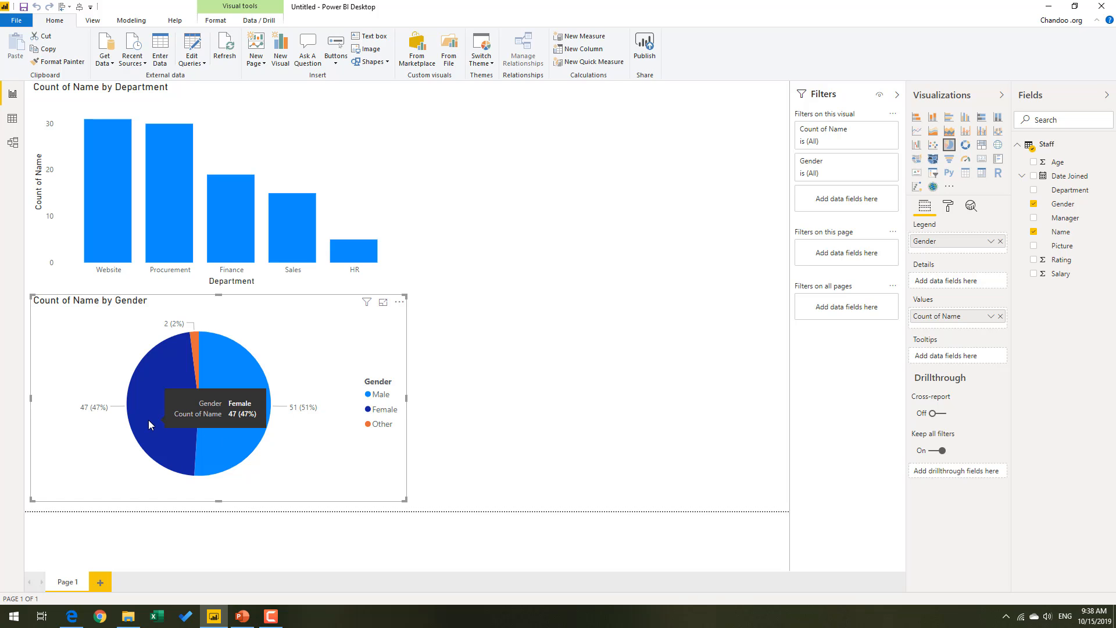
left_click(492, 394)
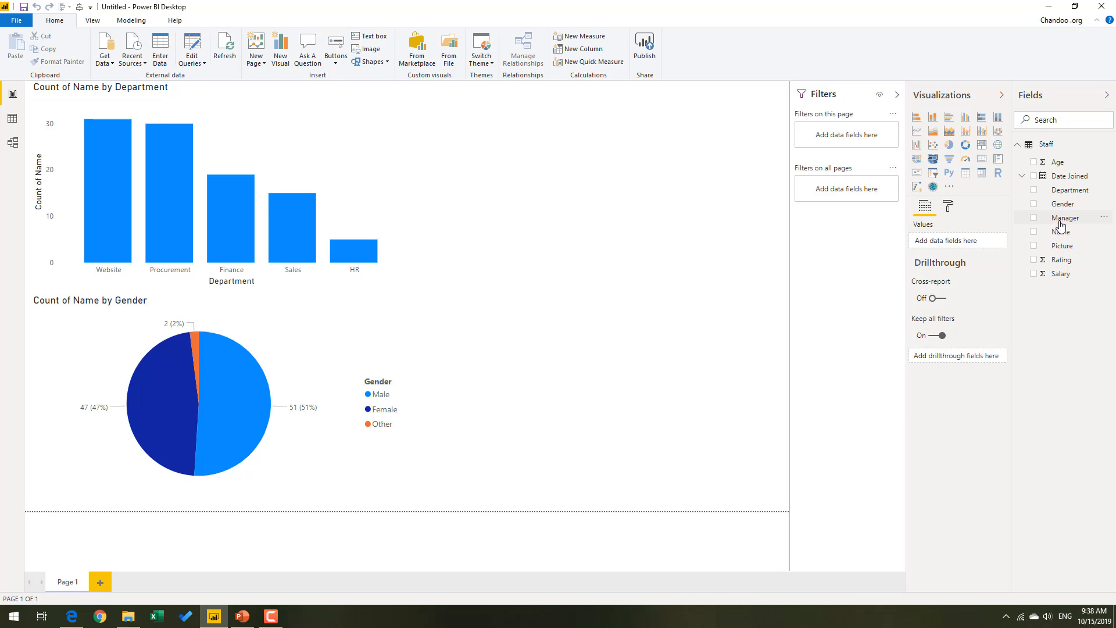
Add a slicer on the Manager field beside the column chart.
left_click_drag(1053, 218, 779, 213)
left_click(934, 174)
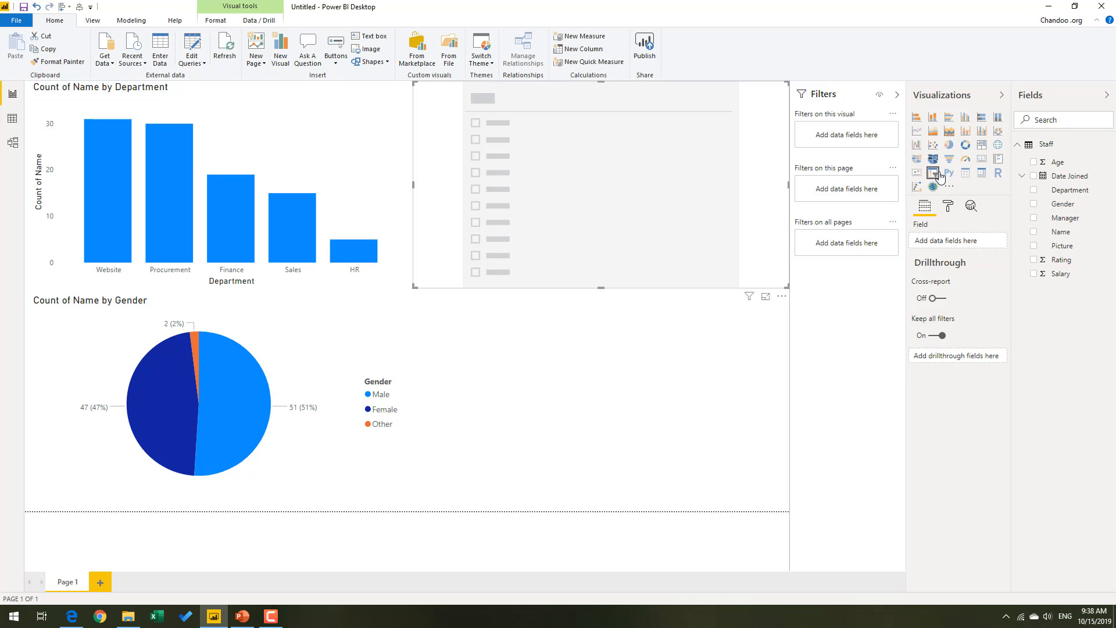
left_click(1034, 219)
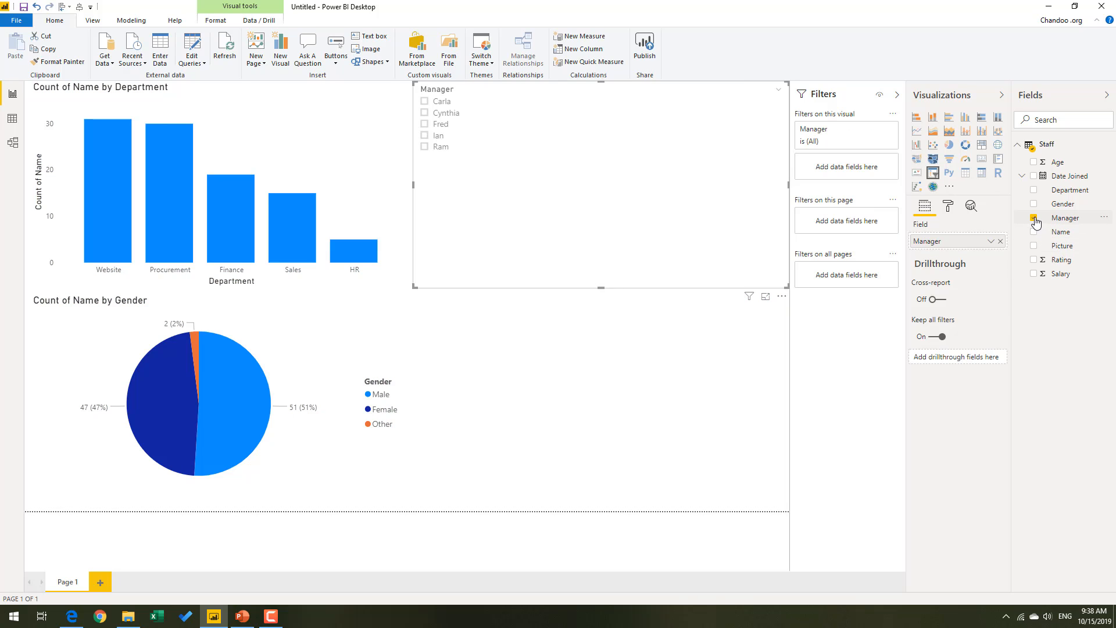
Filter both charts with the Manager slicer by the third manager and then by the last one listed.
left_click(444, 126)
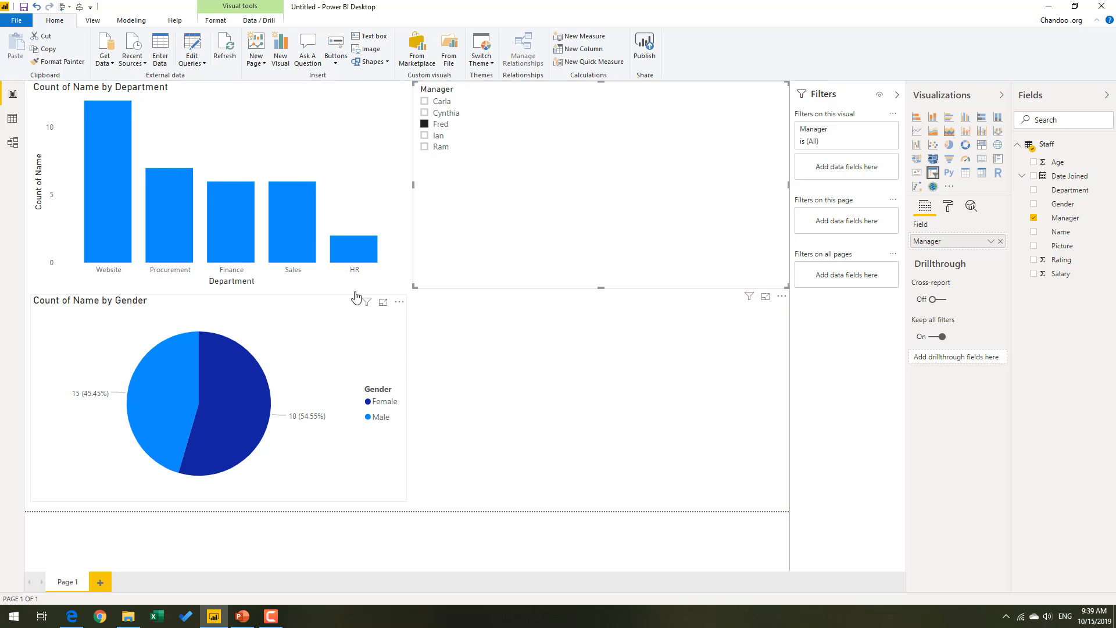
left_click(445, 148)
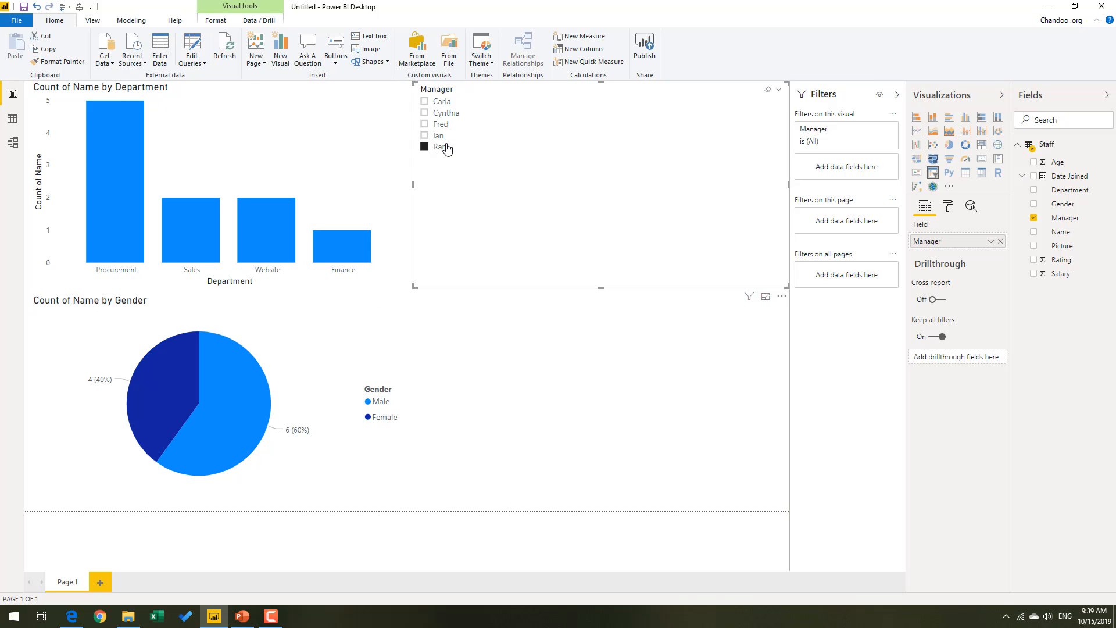
Filter both charts with the Manager slicer by the fourth manager and then by the first one listed.
left_click(438, 136)
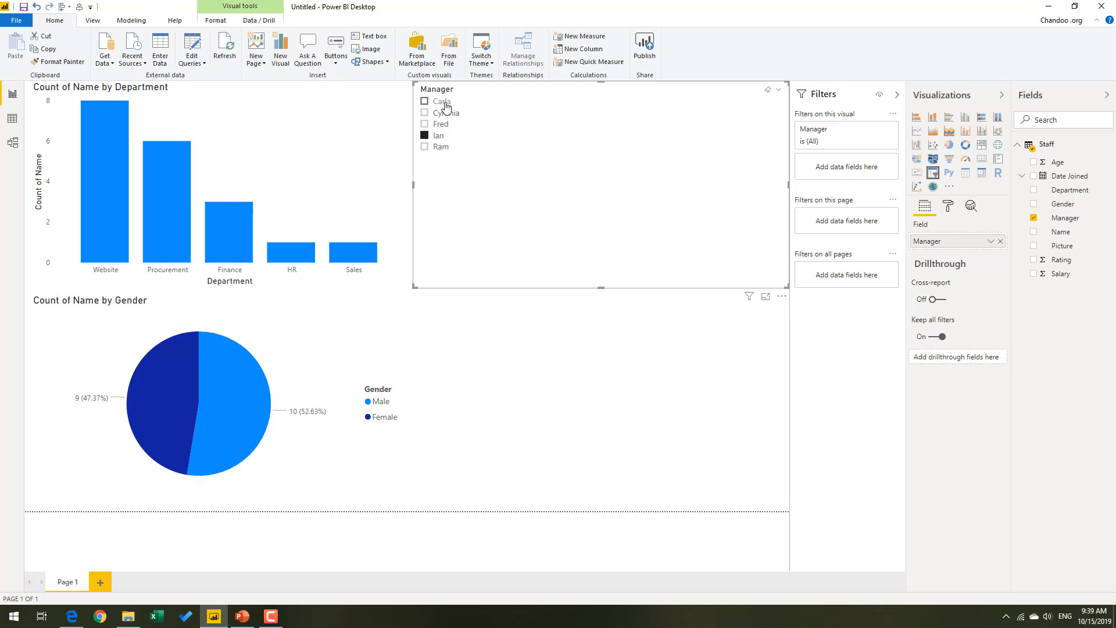
left_click(445, 103)
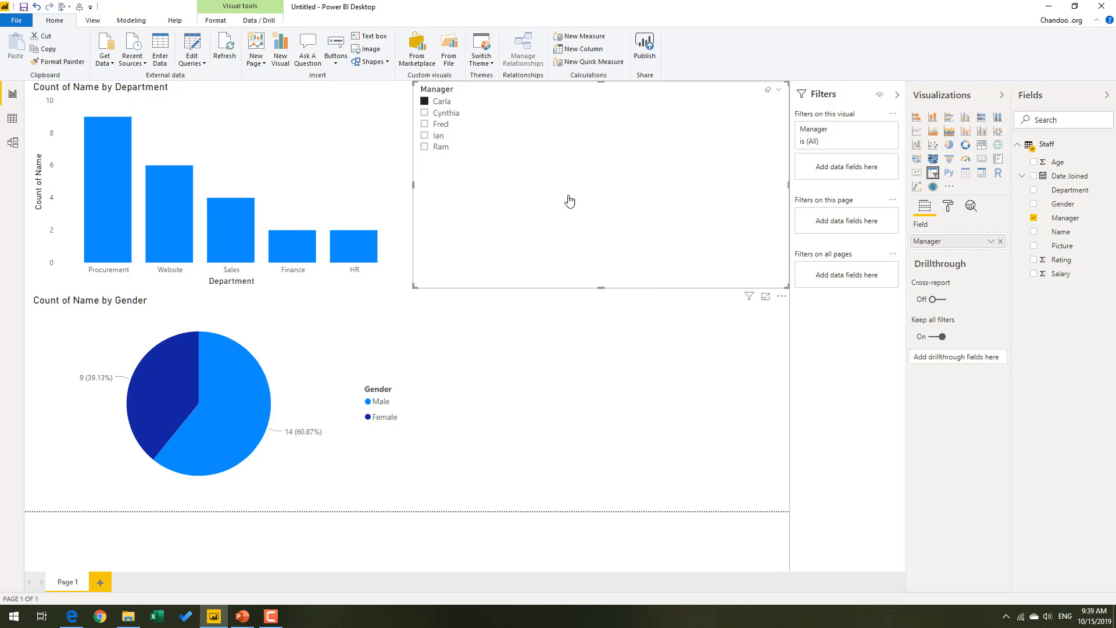
Shrink the Manager slicer to a small box around its list in the page's upper-right corner, and filter by the last manager.
left_click_drag(413, 185, 723, 173)
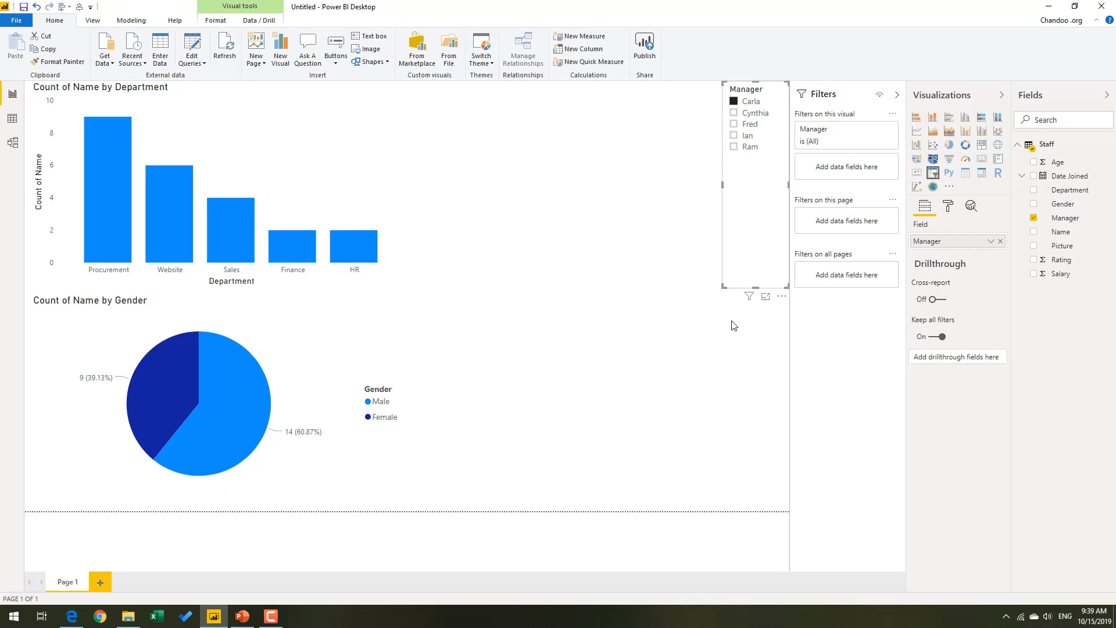
left_click_drag(724, 185, 631, 185)
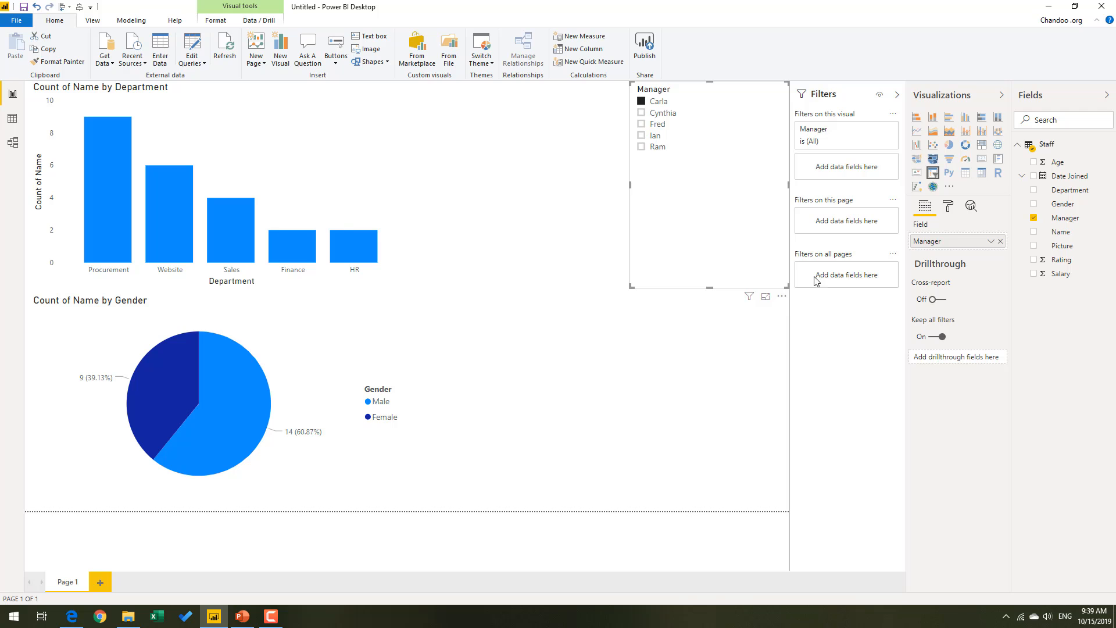
left_click(390, 301)
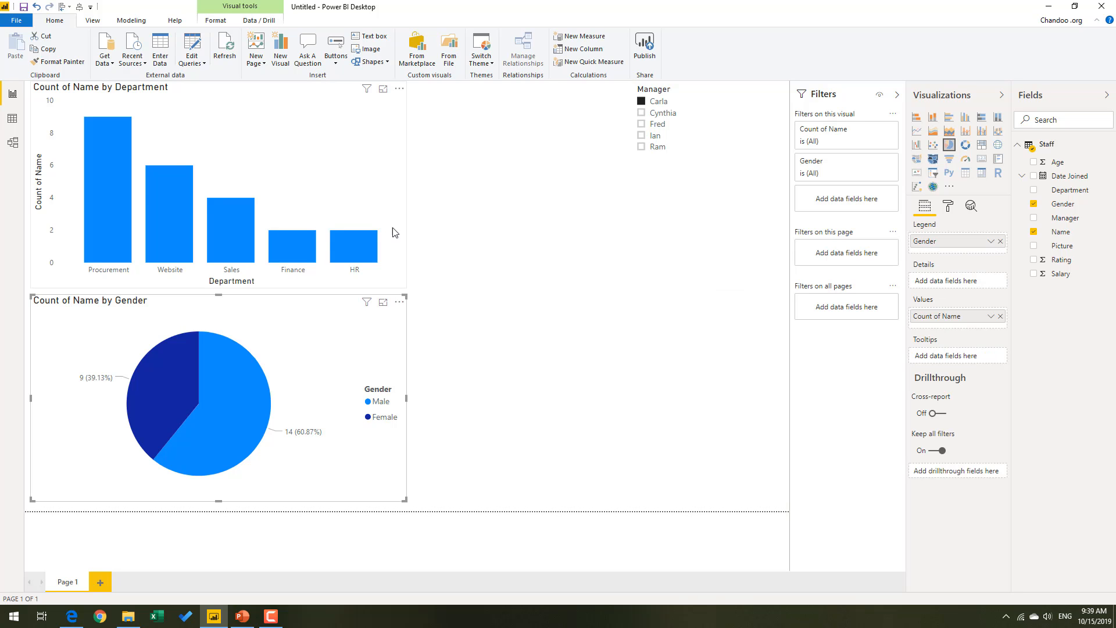
left_click(390, 233)
left_click(697, 148)
left_click_drag(710, 288, 472, 139)
left_click(689, 187)
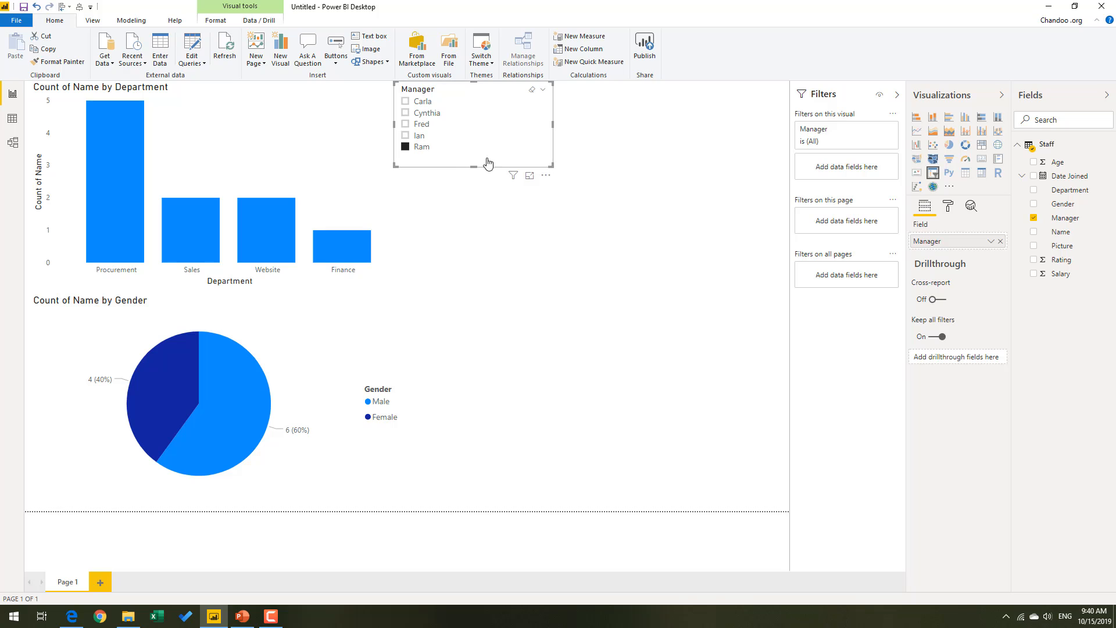
left_click_drag(452, 144, 731, 125)
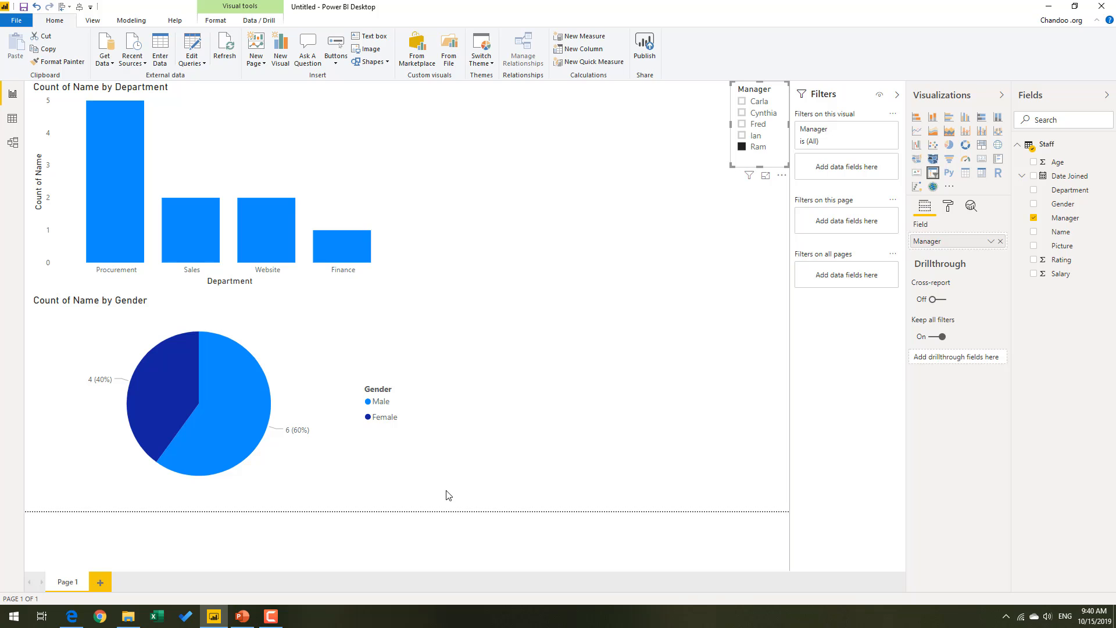
Add an empty table visual and size it to fill the full-height space between the two charts and the Manager slicer.
left_click(696, 258)
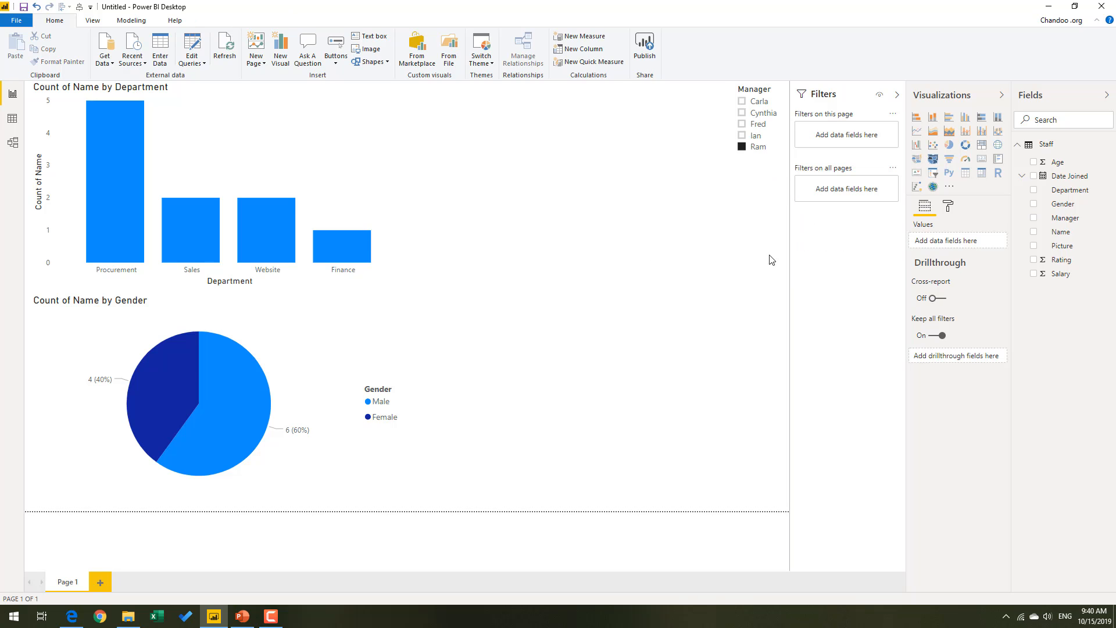
left_click(965, 175)
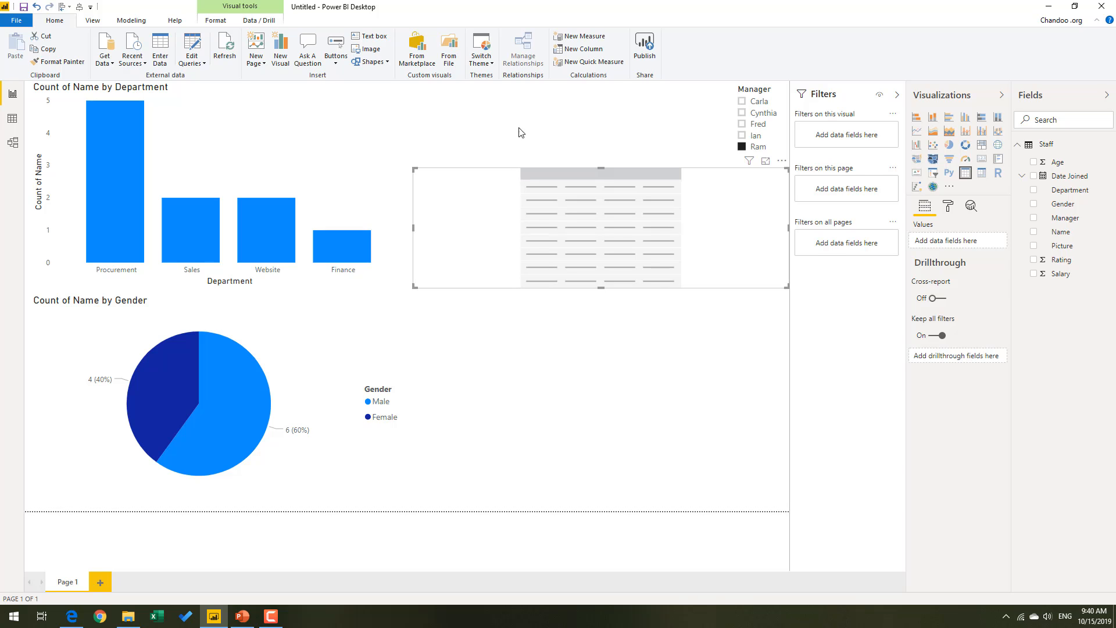
left_click(487, 144)
left_click_drag(474, 173, 444, 86)
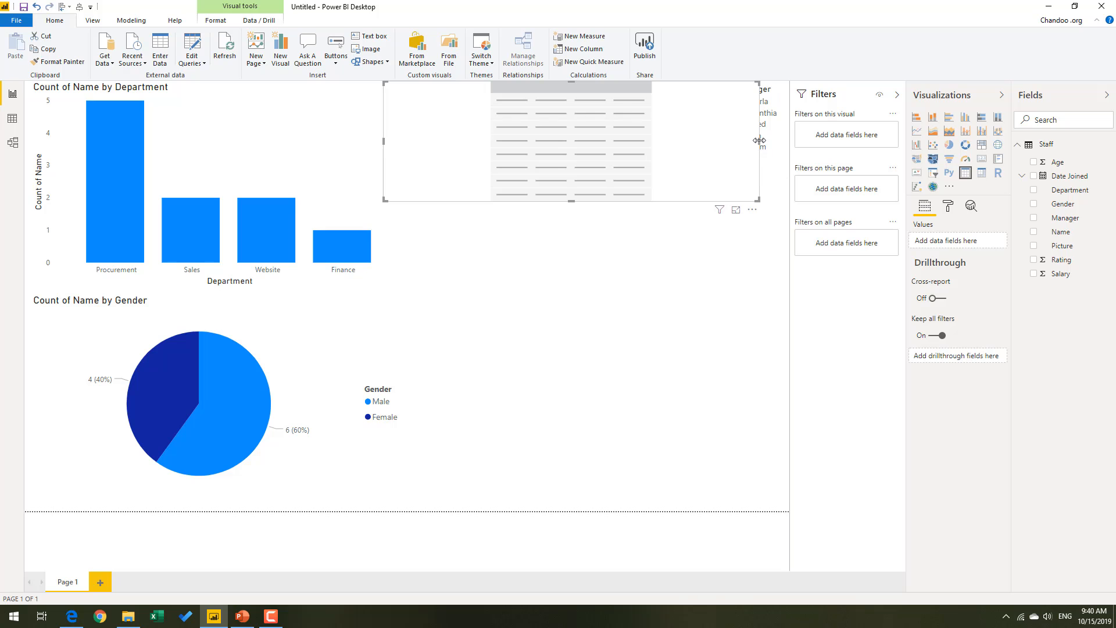
left_click_drag(759, 141, 726, 142)
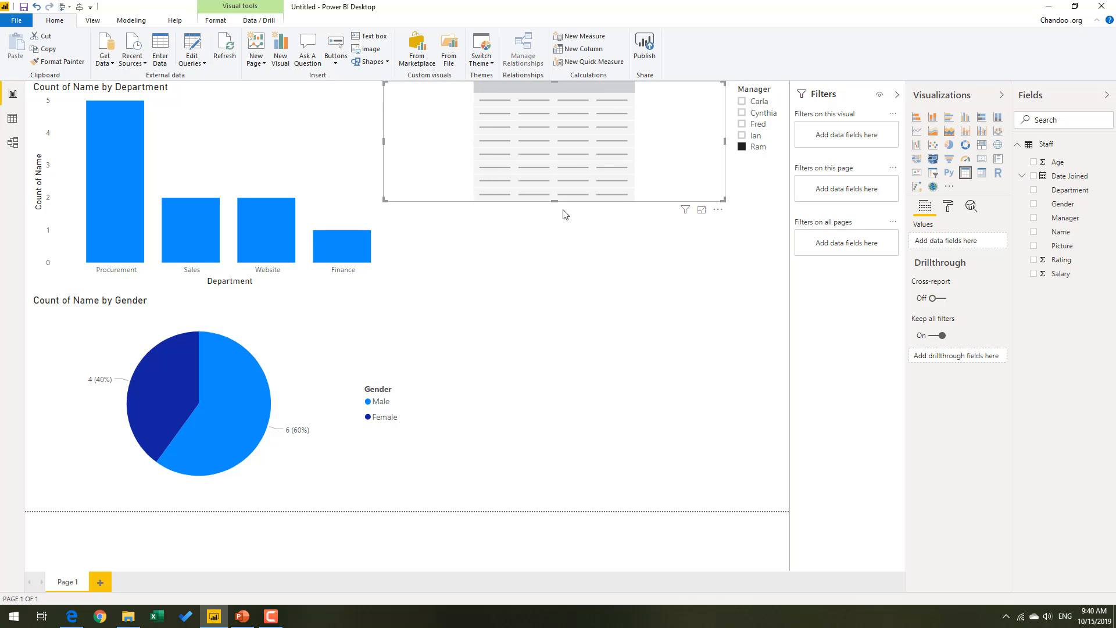
left_click_drag(553, 201, 545, 498)
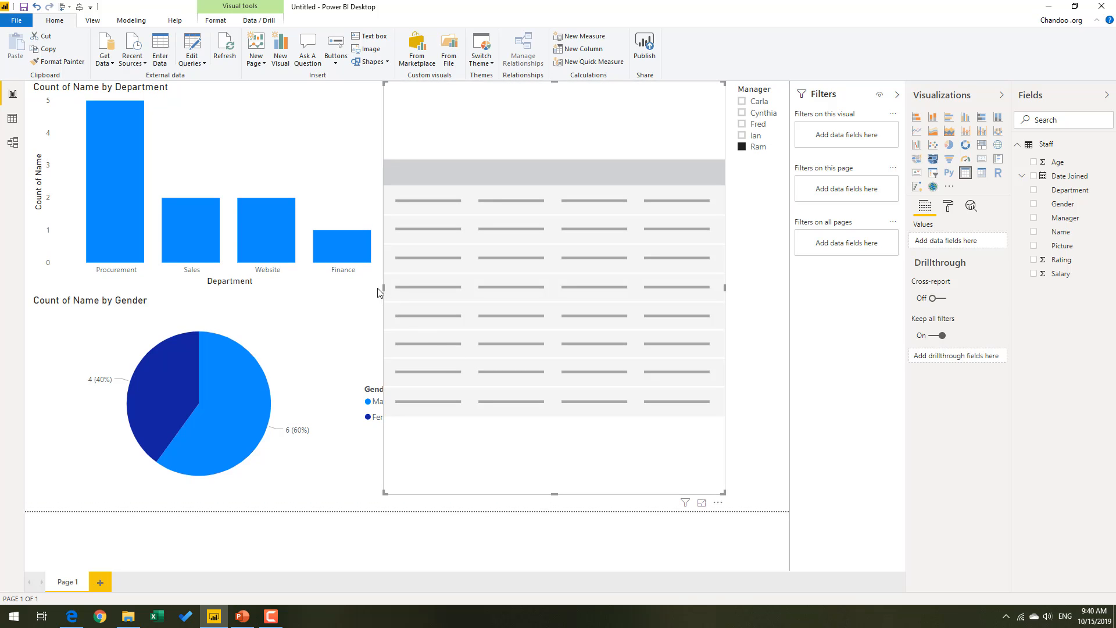
left_click_drag(399, 294, 408, 296)
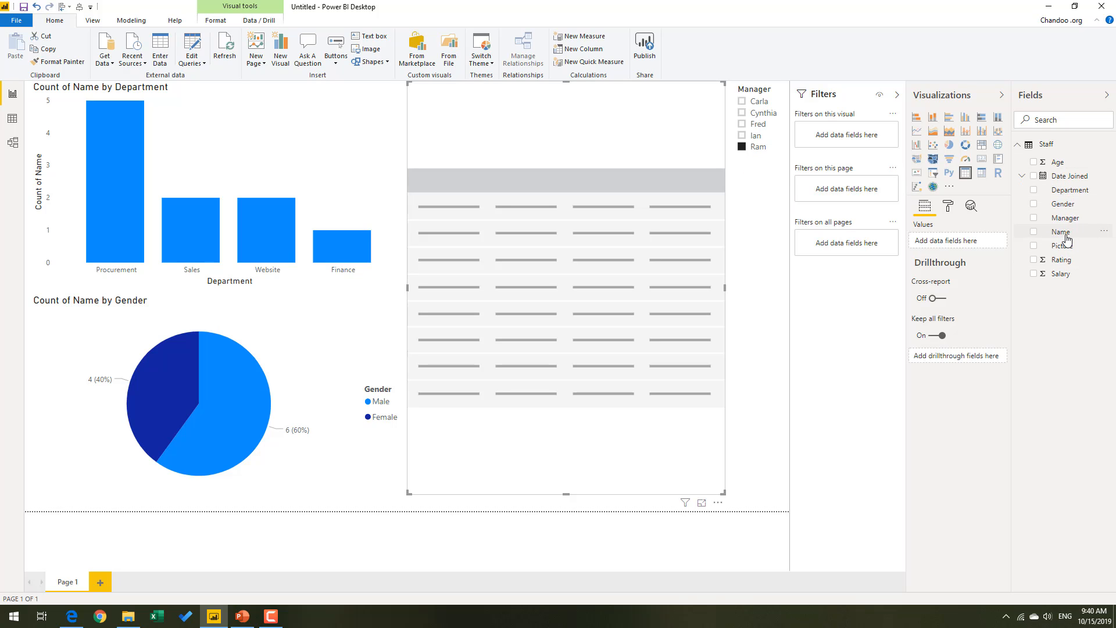
Fill the new table with the Name, Age, Rating and Salary fields.
left_click(1035, 232)
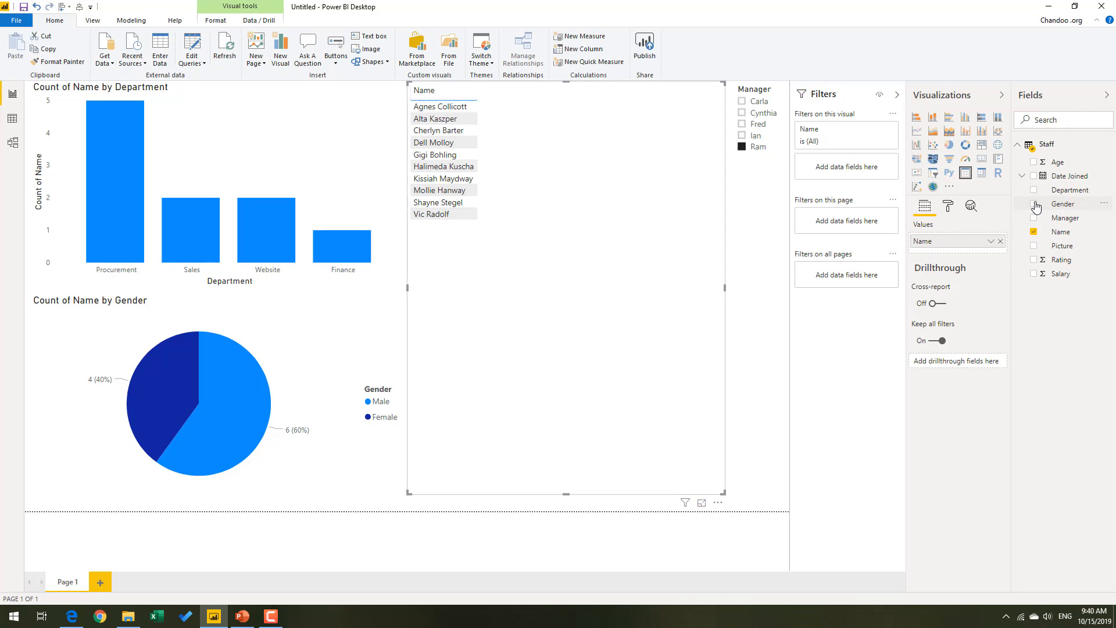
left_click(1034, 163)
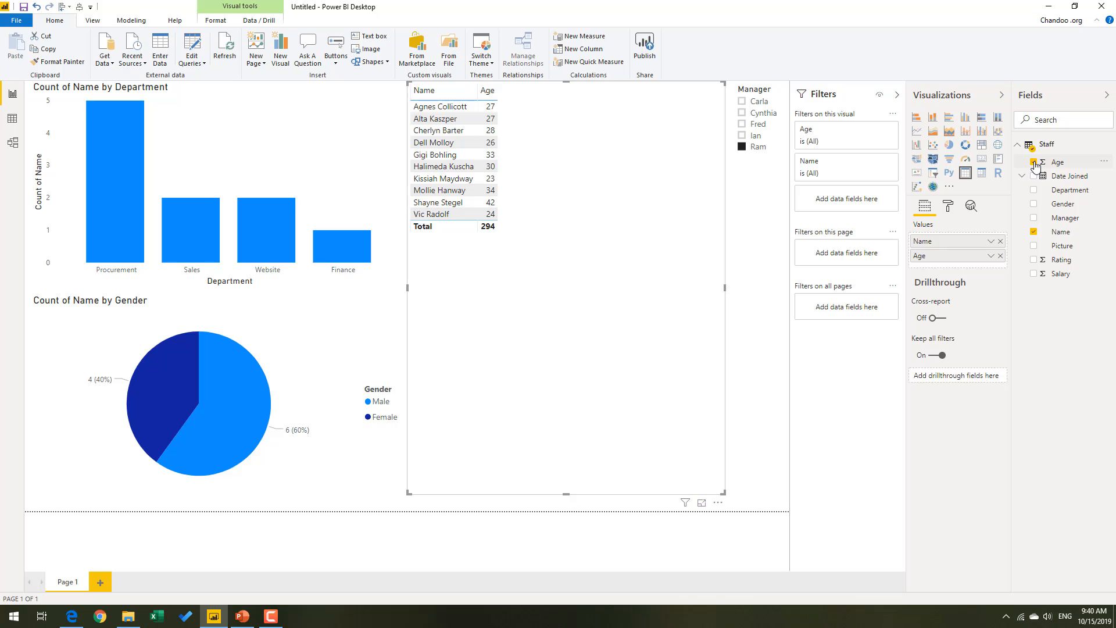
left_click(1034, 260)
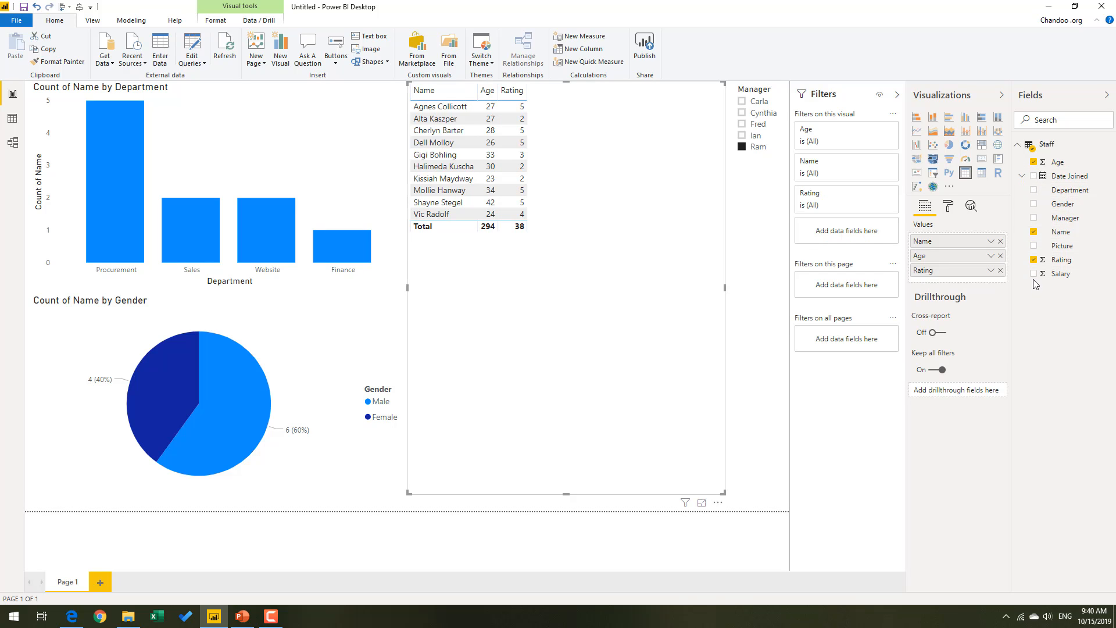
left_click(1034, 274)
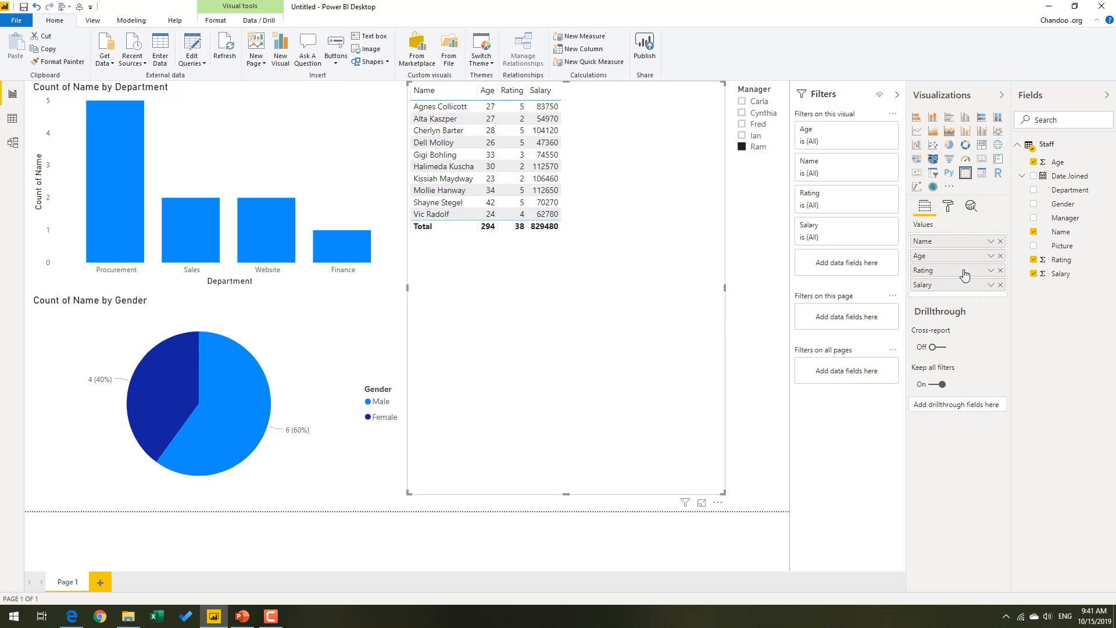
Turn off the totals row of the staff table.
left_click(947, 207)
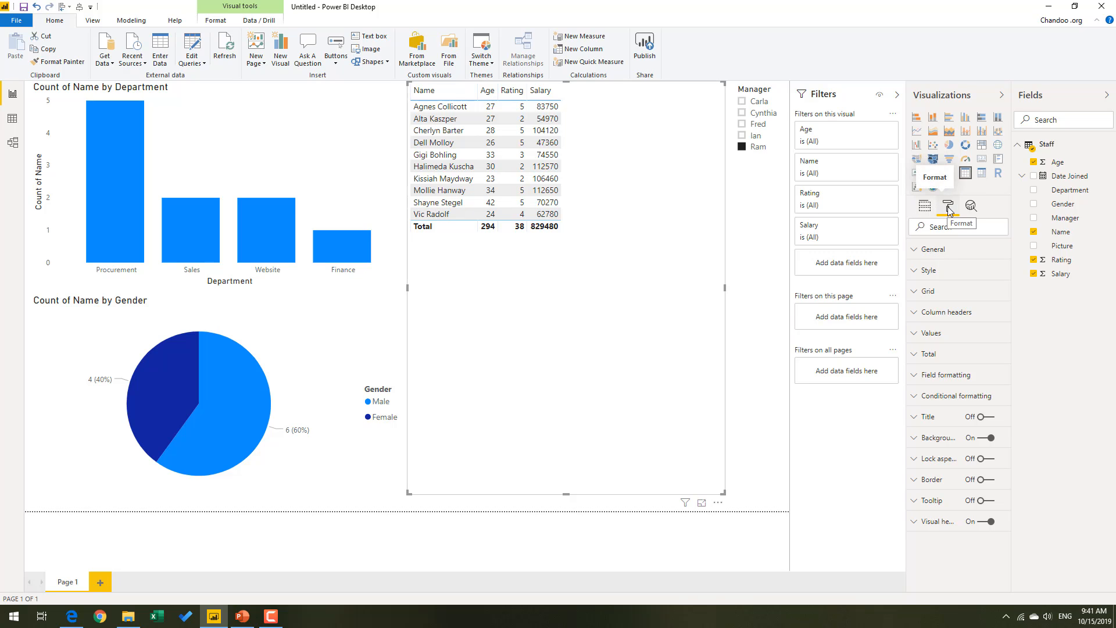
left_click(925, 353)
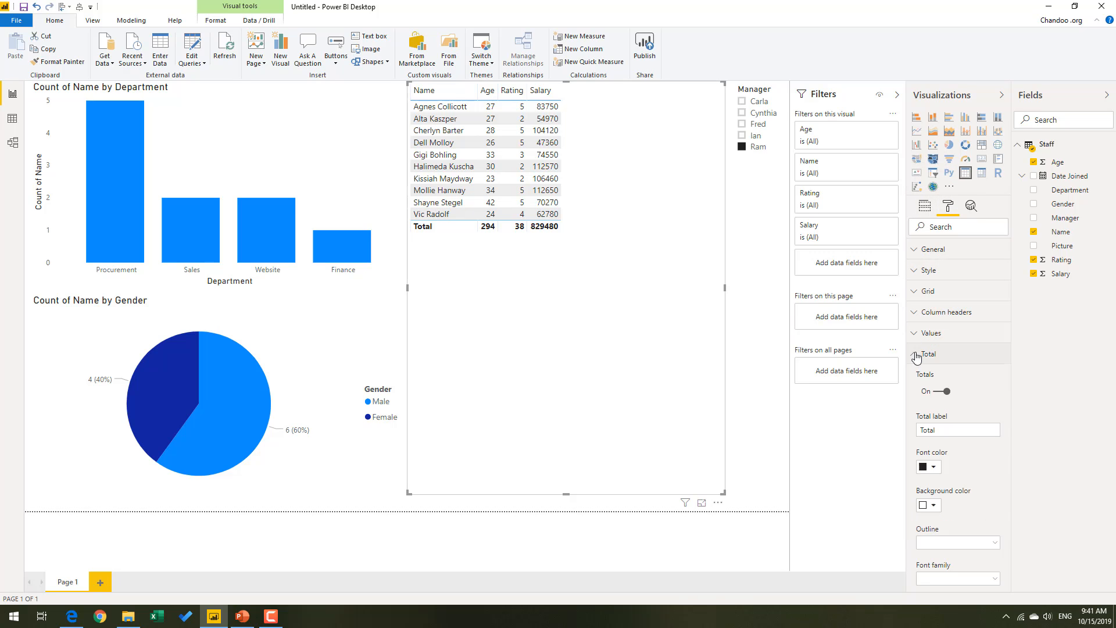
left_click(937, 391)
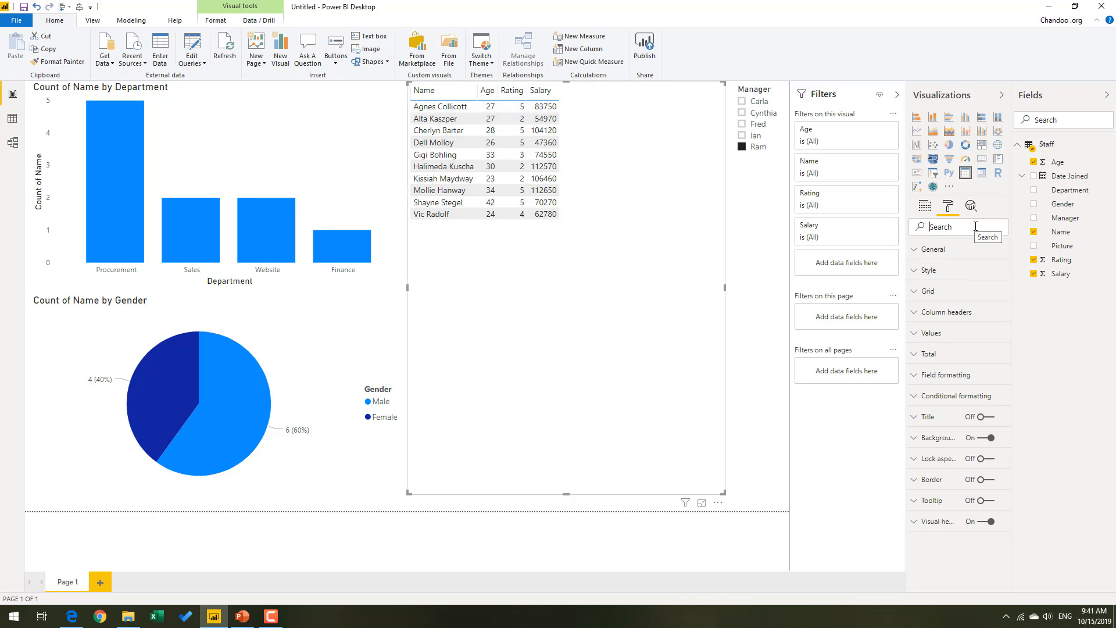
Search the table's format options for "total", and clear the search.
type("total")
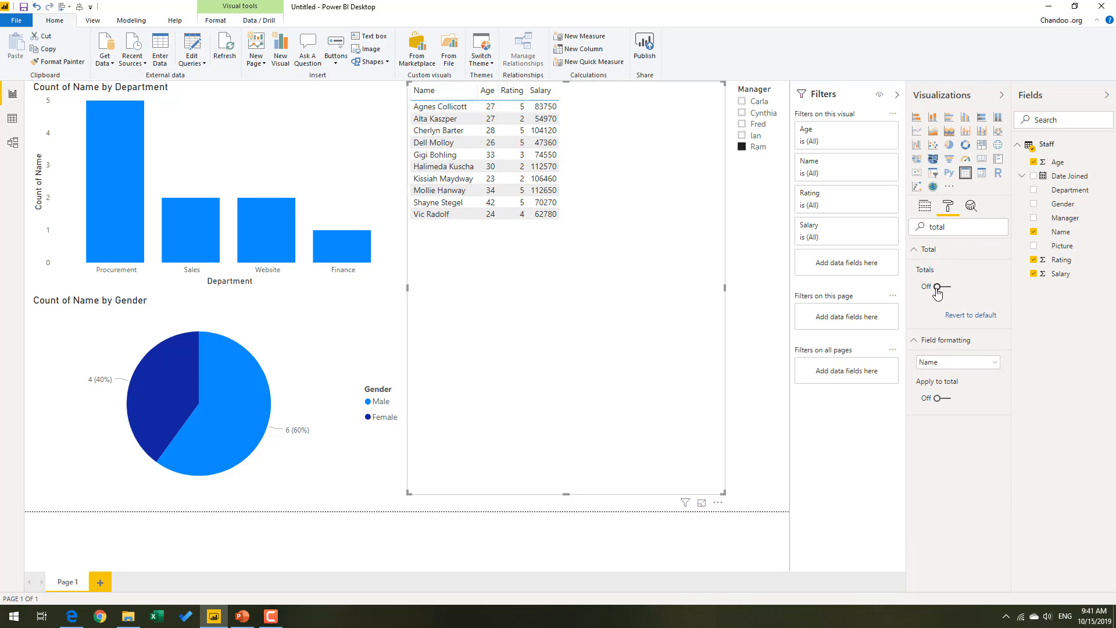
left_click_drag(957, 227, 846, 222)
key("BackSpace")
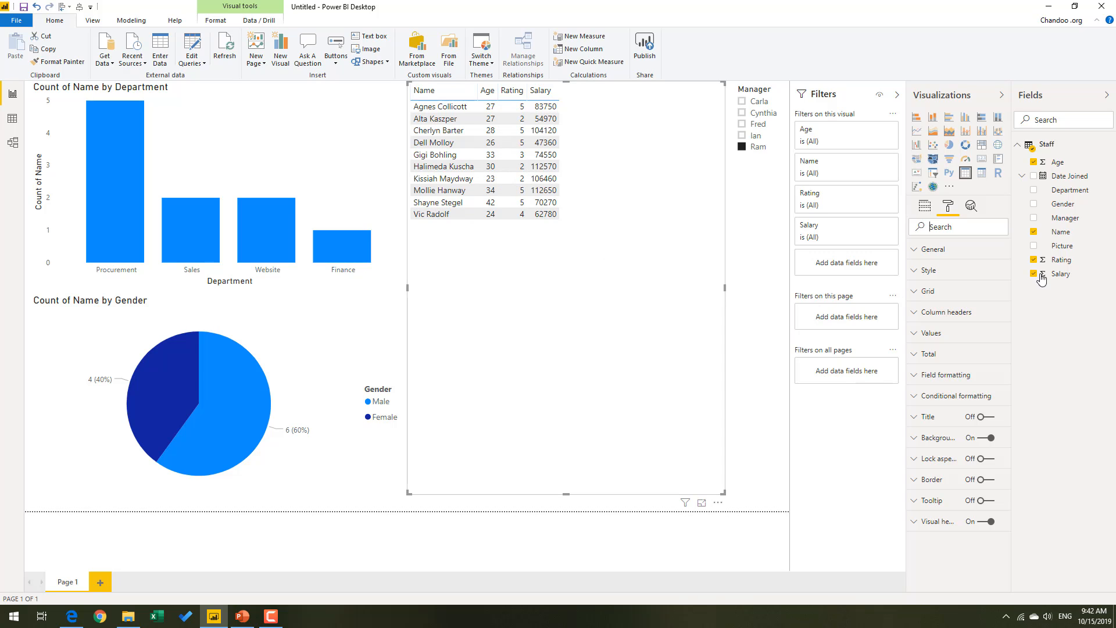
Apply a background color scale to the table's Rating column, from orange for the lowest value to white for the highest.
left_click(925, 206)
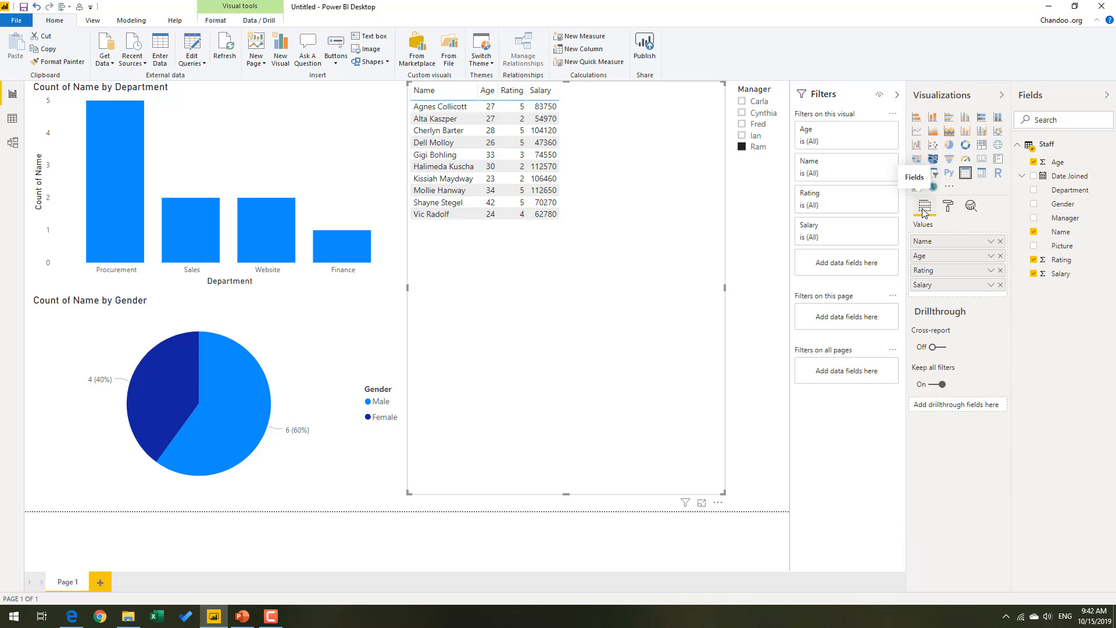
left_click(991, 271)
mouse_move(964, 332)
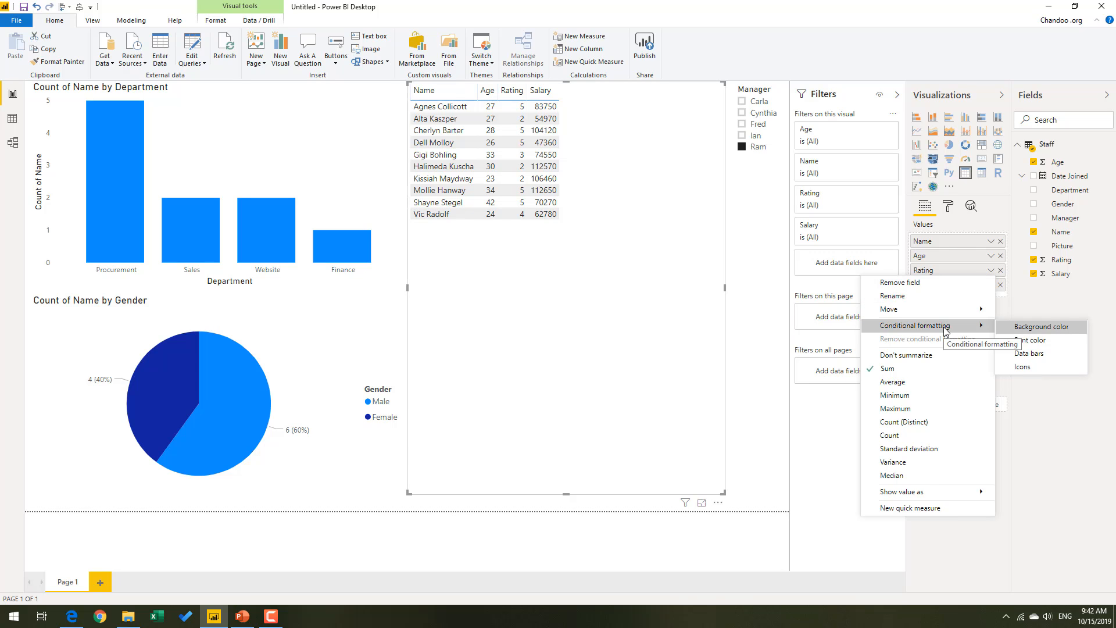
left_click(1058, 328)
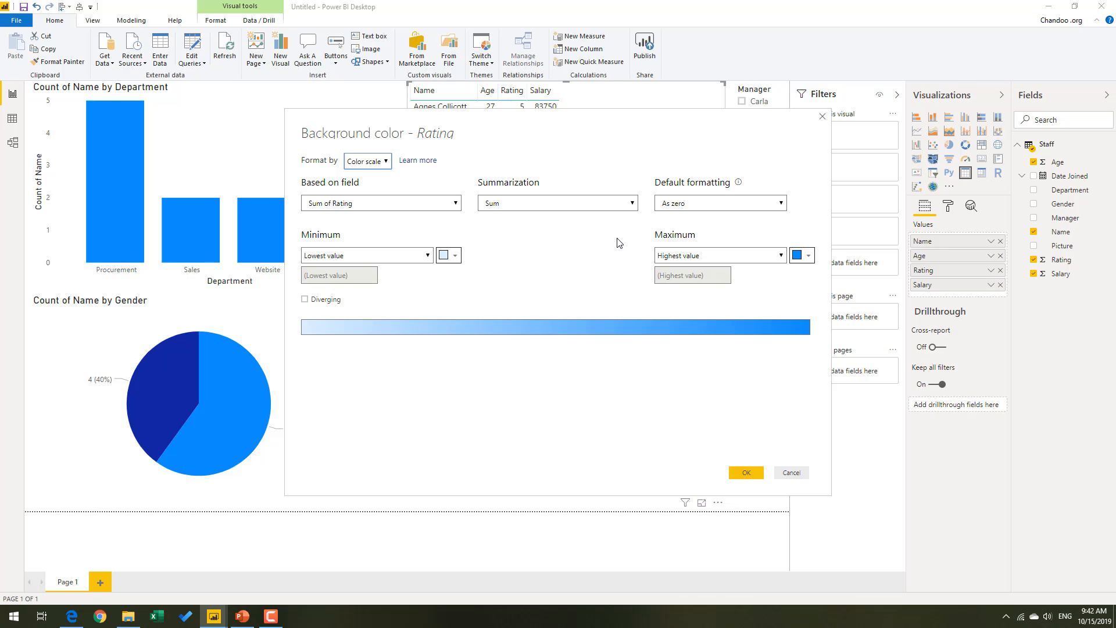
left_click(456, 256)
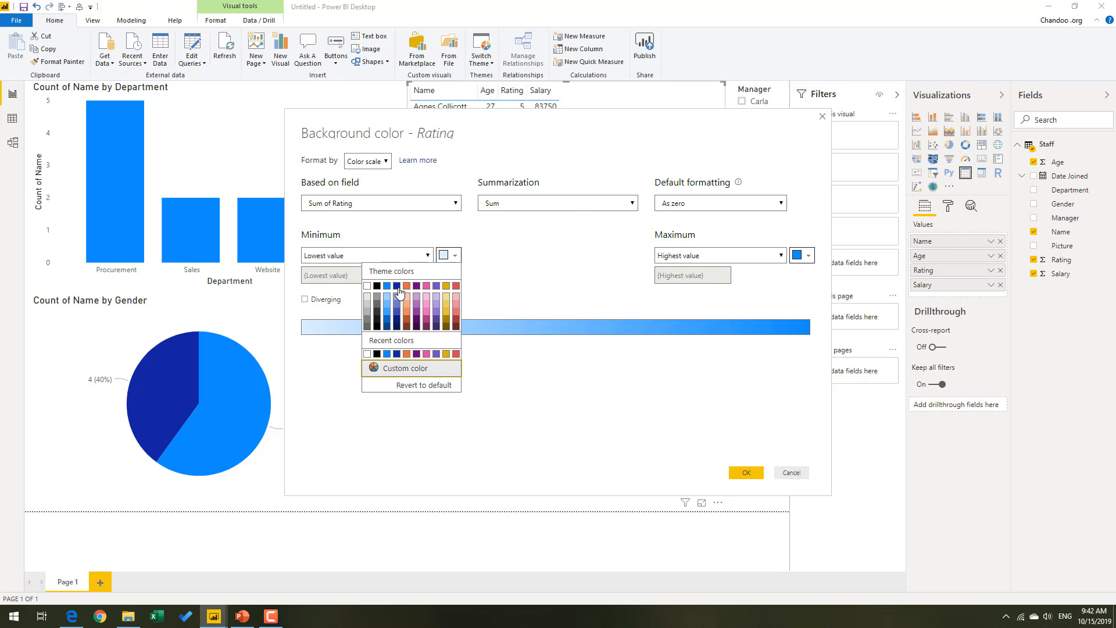
left_click(407, 286)
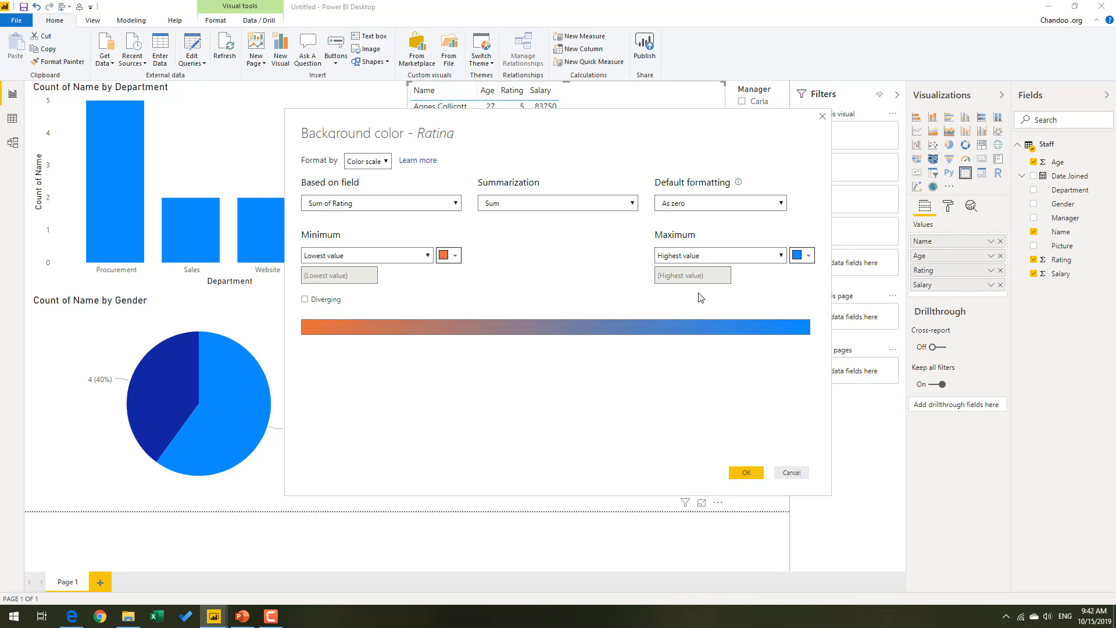
left_click(808, 256)
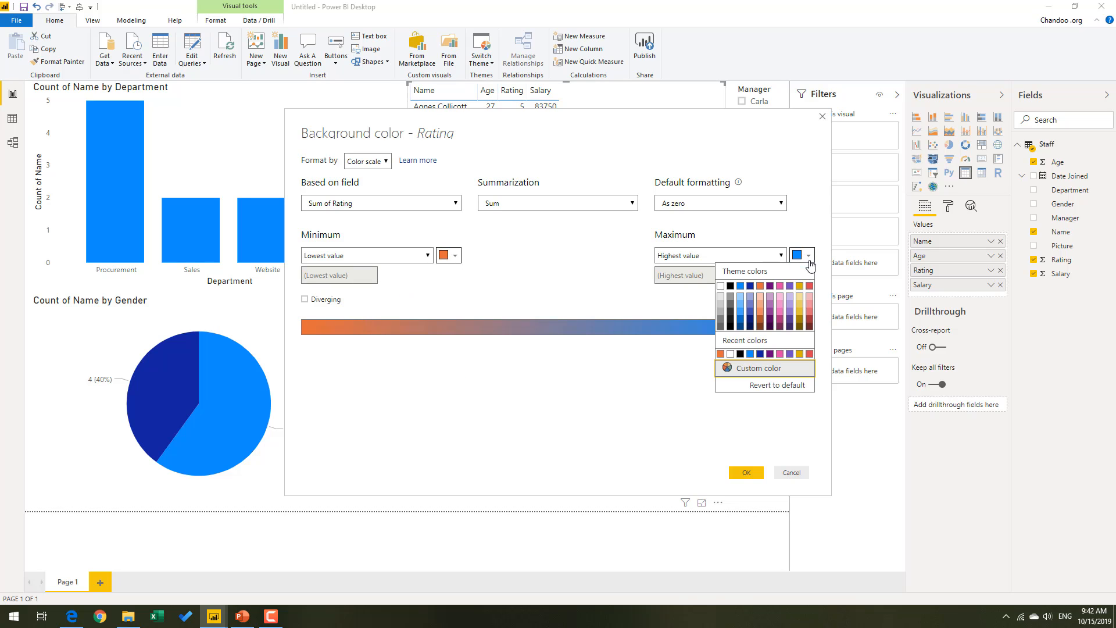
left_click(721, 285)
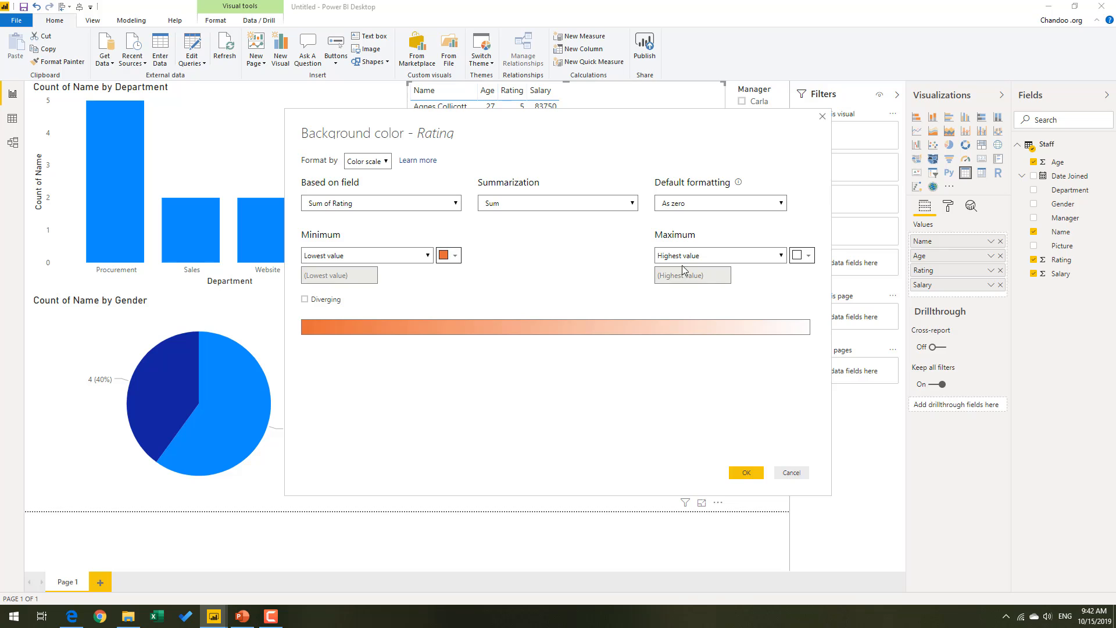
left_click(747, 473)
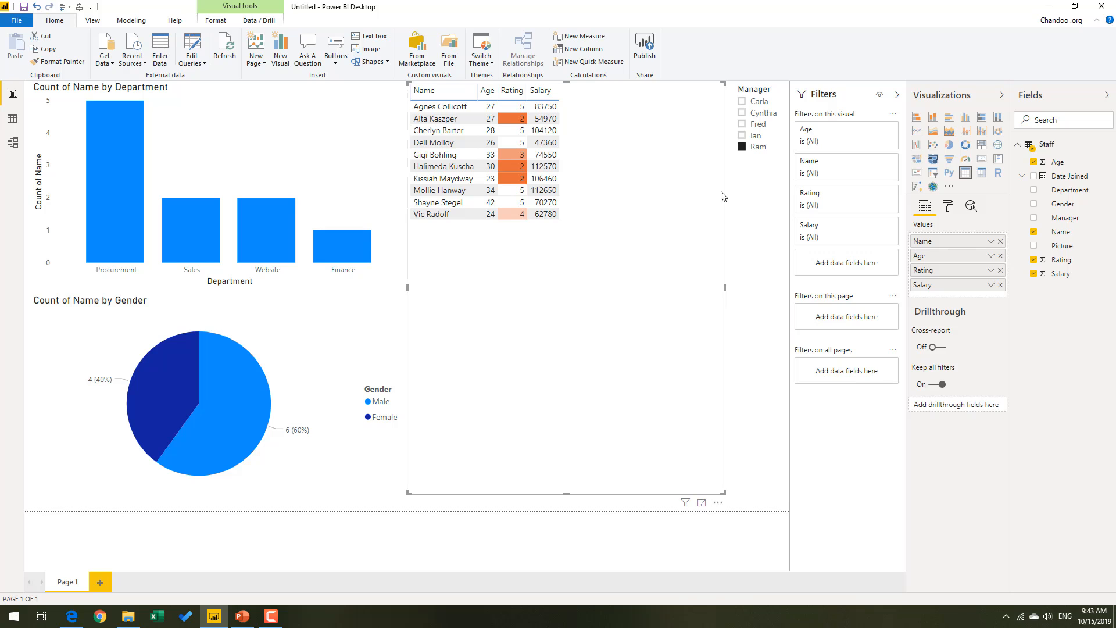
Add data bars to the table's Salary column with yellow as the positive bar color.
left_click(991, 285)
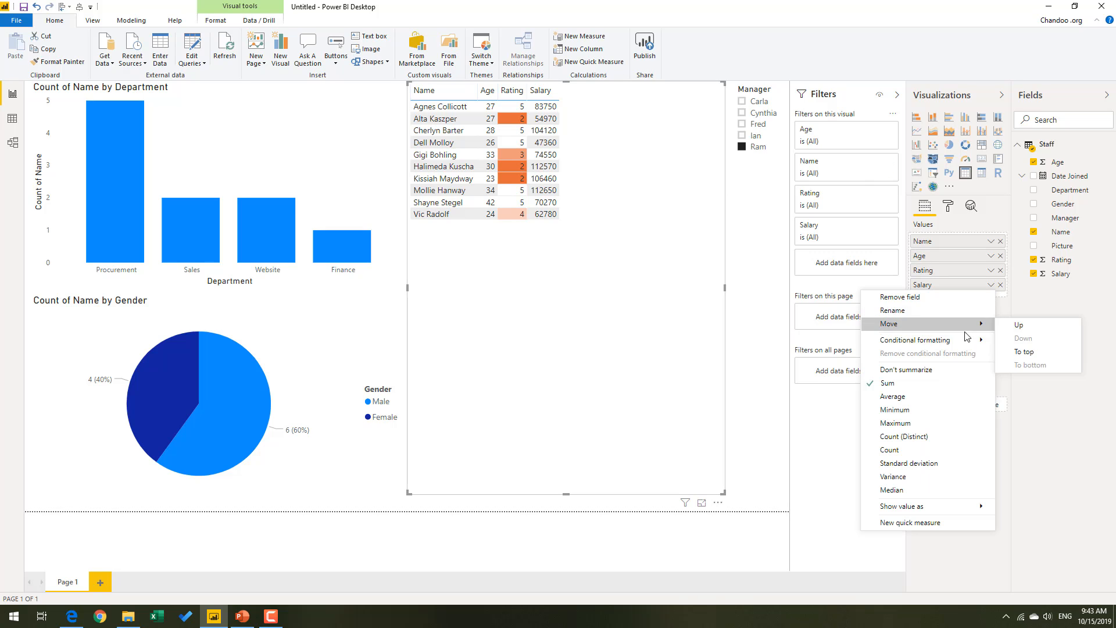
mouse_move(962, 340)
left_click(1020, 371)
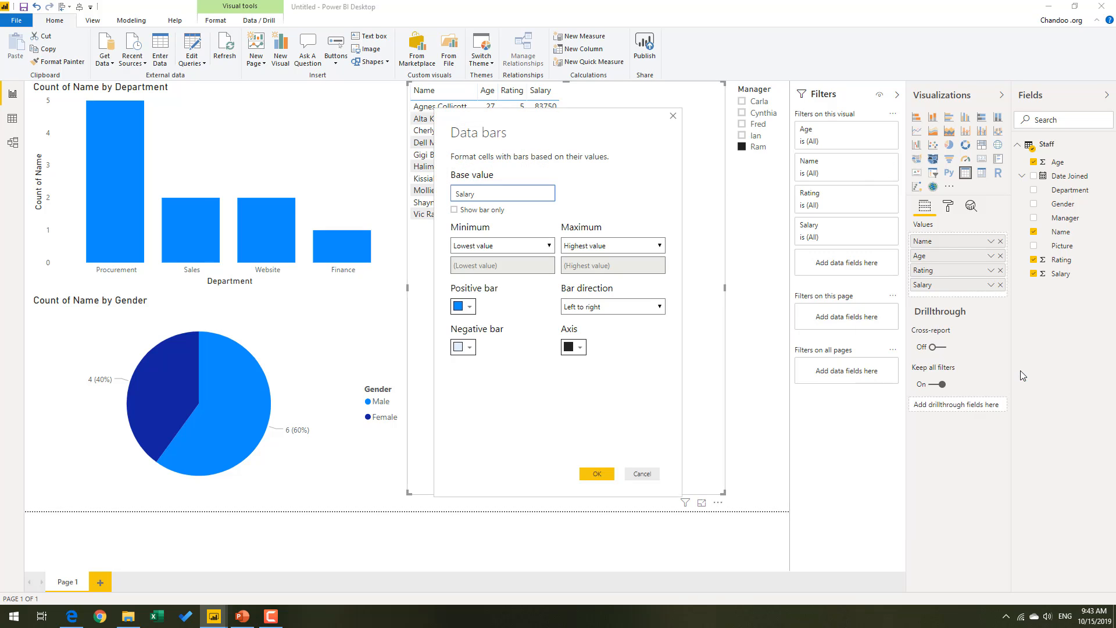
left_click(470, 308)
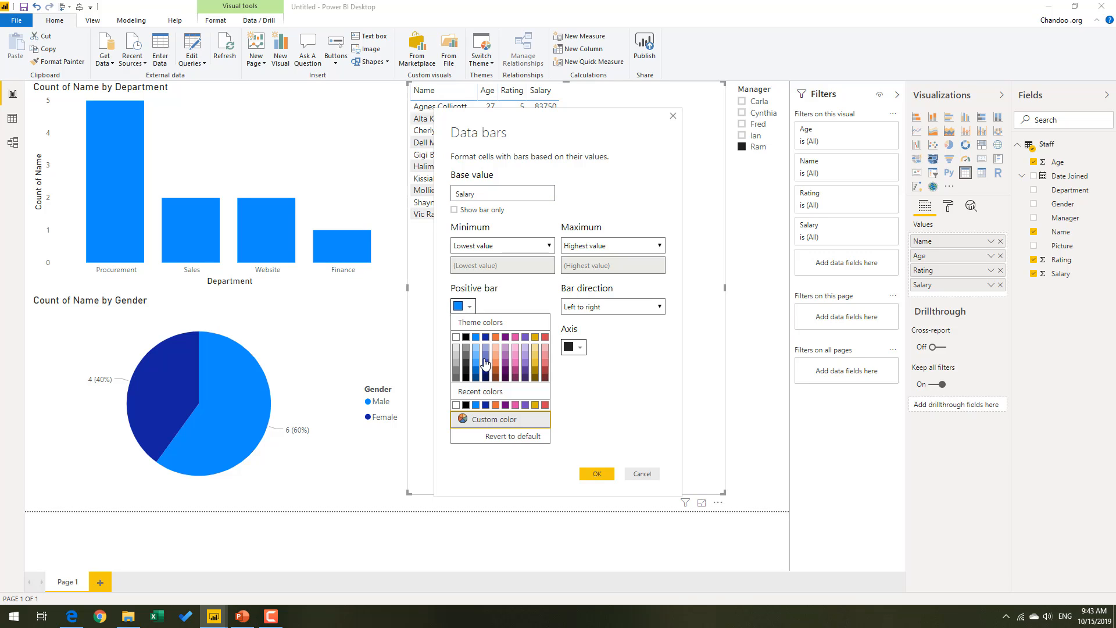
left_click(535, 352)
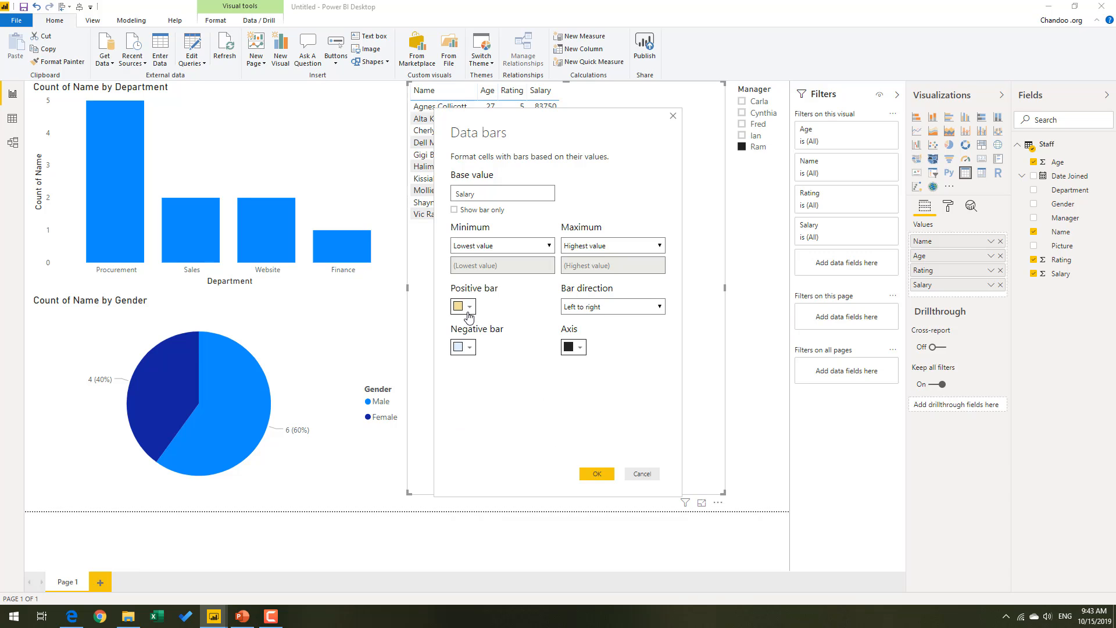
left_click(471, 310)
left_click(536, 352)
left_click(599, 474)
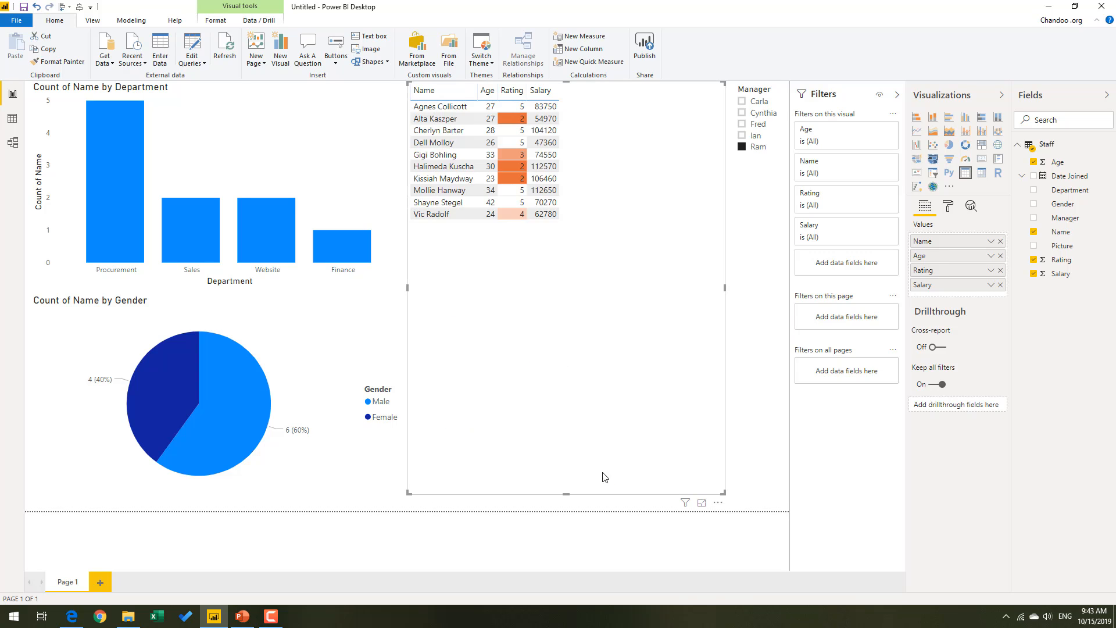
Widen the staff table's Age, Rating and Salary columns, and sort the table by Salary in descending order.
double_click(557, 90)
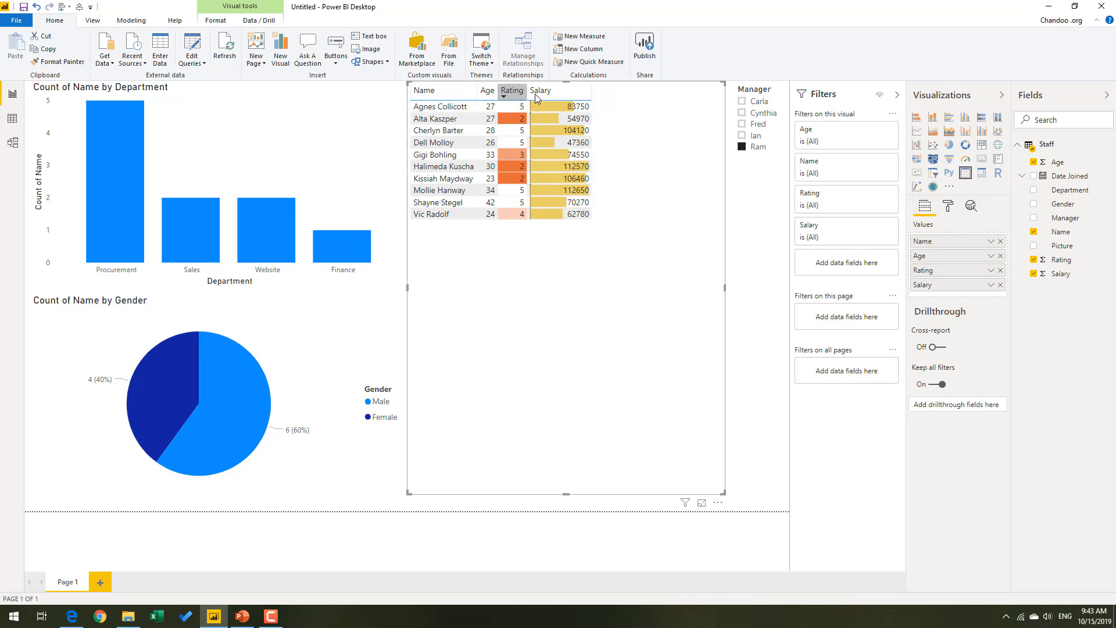
mouse_move(527, 93)
left_mouse_down()
mouse_move(543, 93)
mouse_move(518, 95)
mouse_move(532, 93)
left_mouse_up()
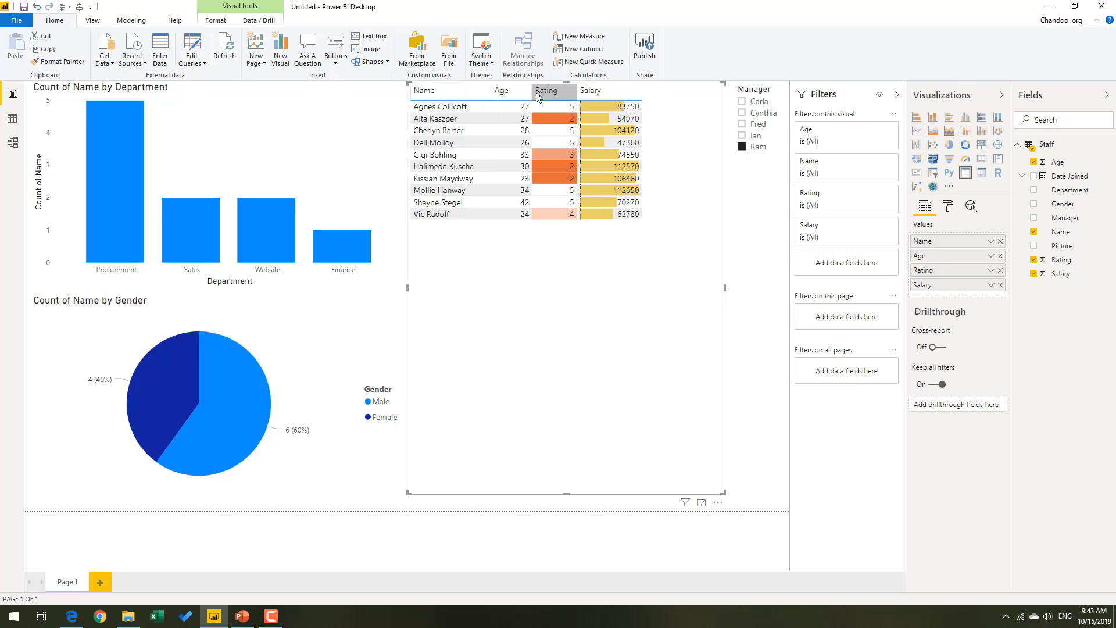
left_click(584, 95)
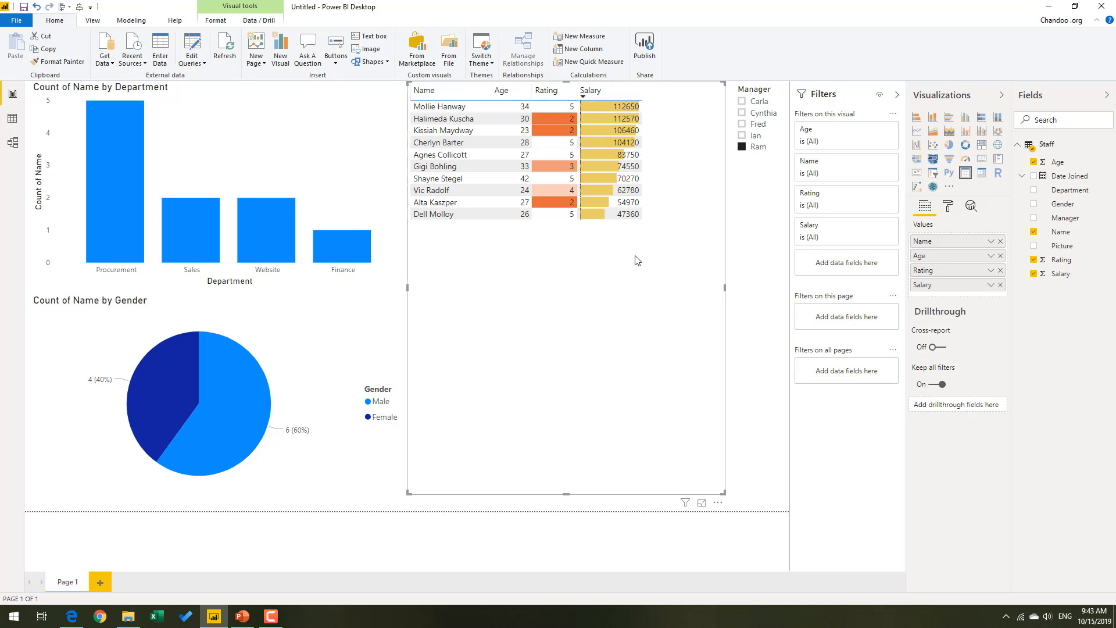
Shorten the staff table to fit its ten rows and move it slightly down the page.
left_click_drag(567, 494, 558, 233)
left_click_drag(666, 232, 668, 252)
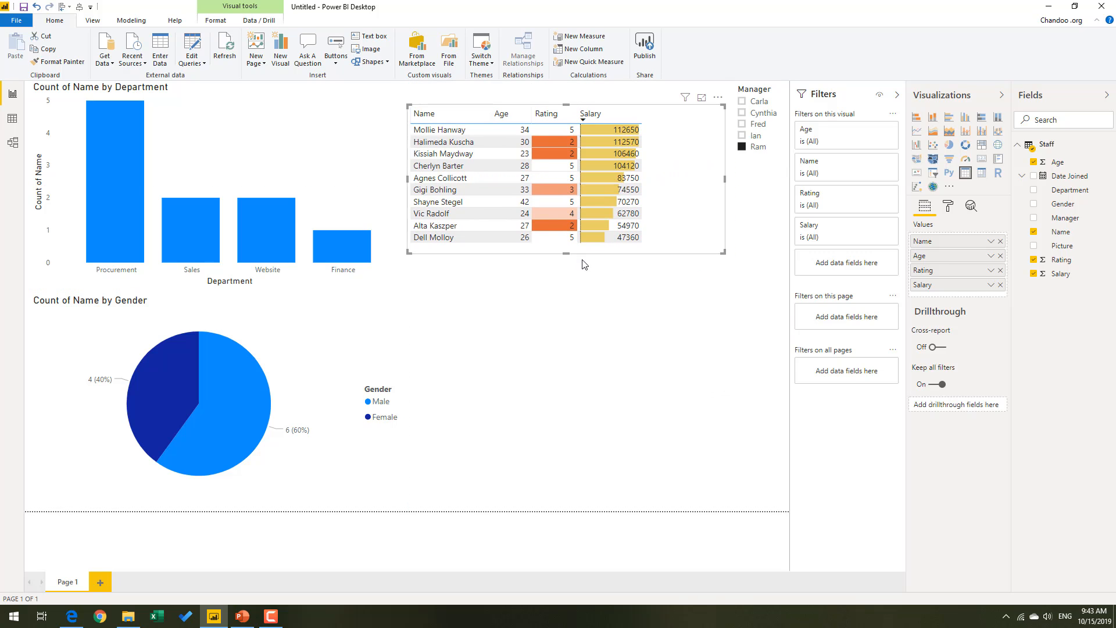
left_click(678, 304)
Filter the report by the second manager in the slicer and extend the staff table's bottom edge to about mid-page.
left_click(768, 115)
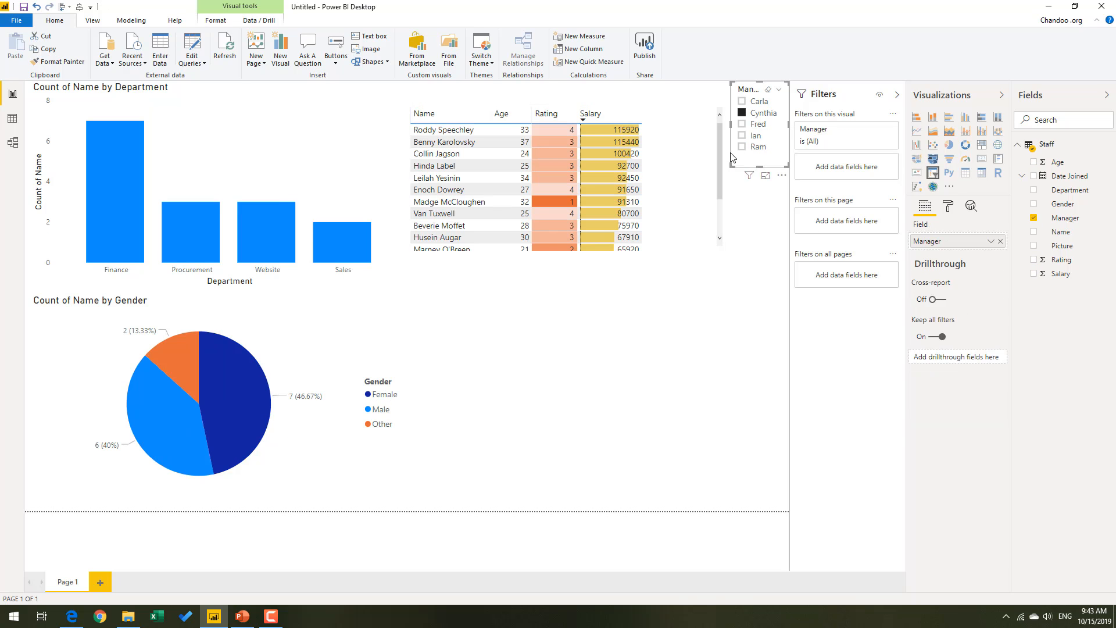
left_click(669, 252)
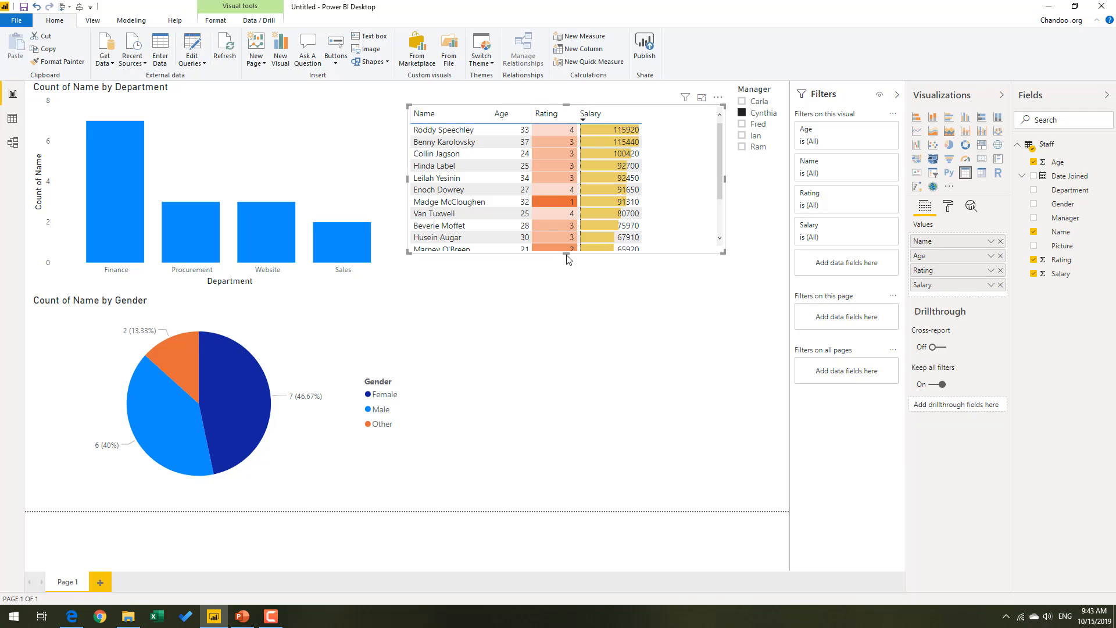
left_click(567, 254)
left_click(667, 254)
left_click_drag(577, 259, 558, 357)
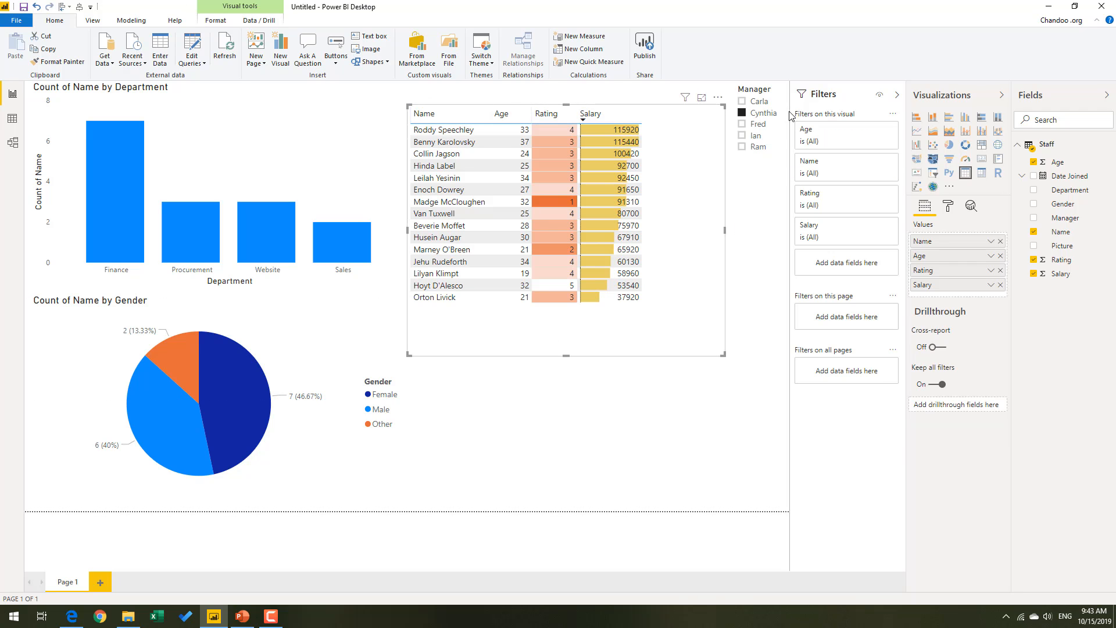
Try other managers in the slicer, ending on the fourth, and stretch the staff table down to near the page's bottom boundary.
left_click(757, 125)
left_click(759, 147)
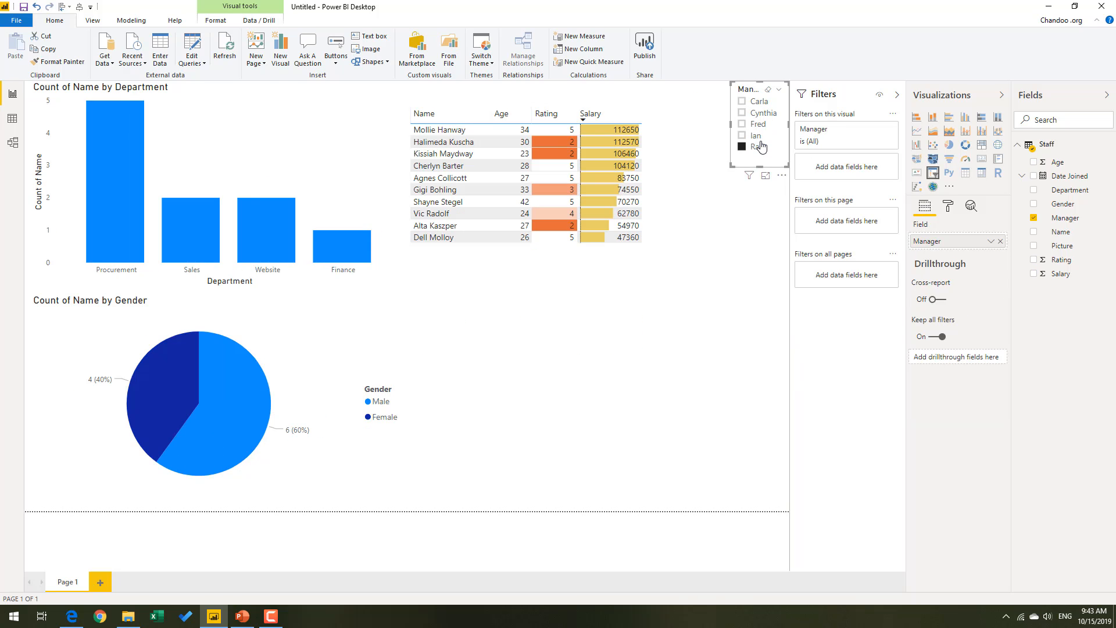
left_click(755, 137)
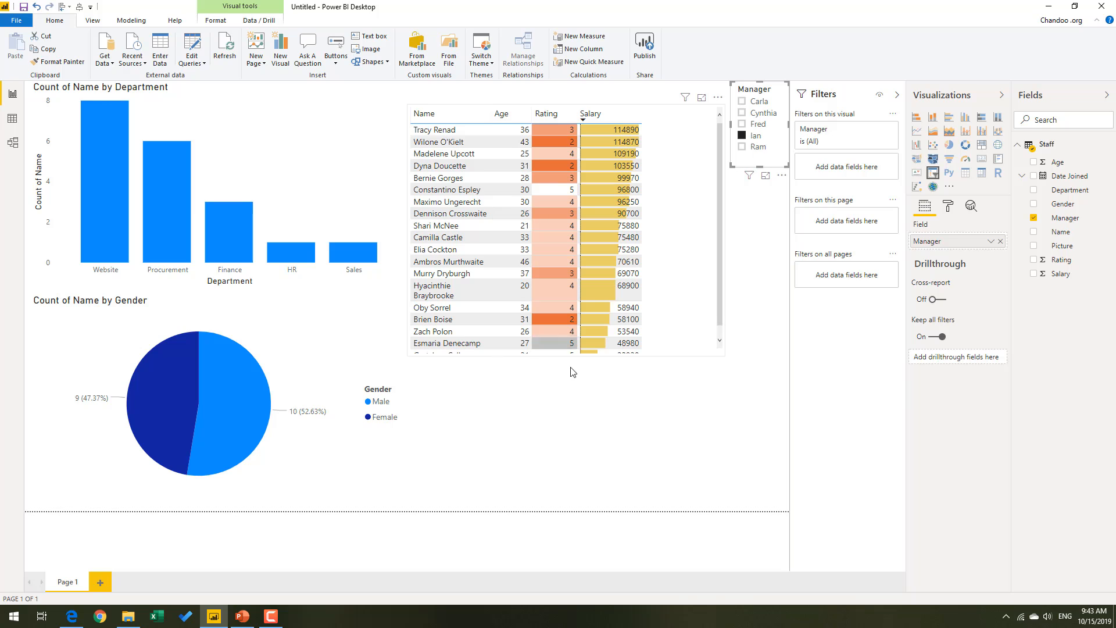
left_click(557, 347)
left_click_drag(566, 355, 564, 495)
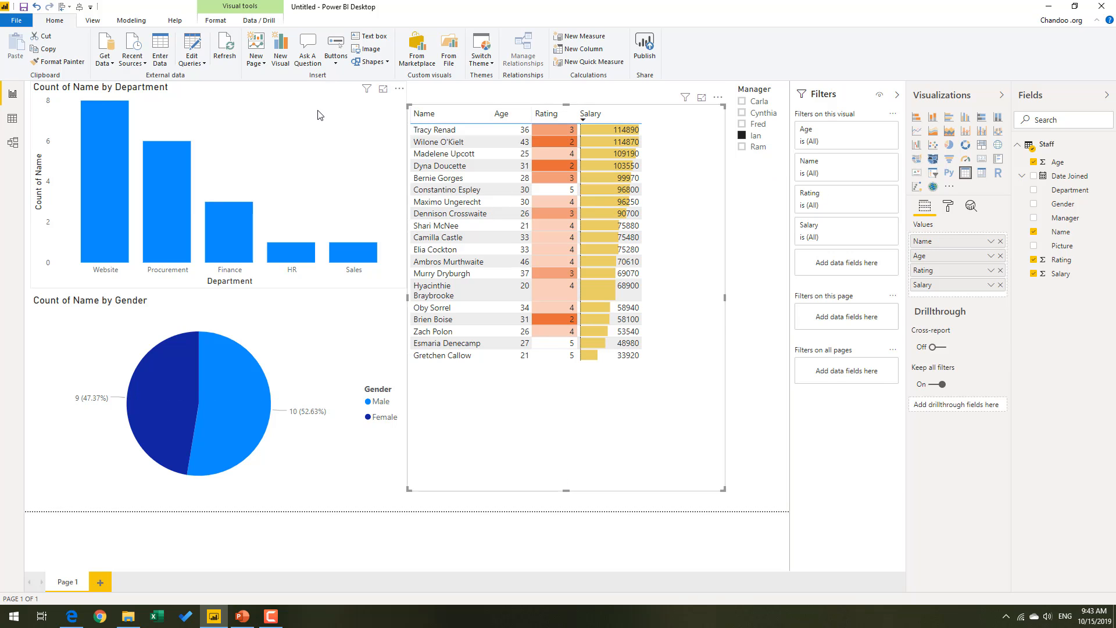
left_click(745, 322)
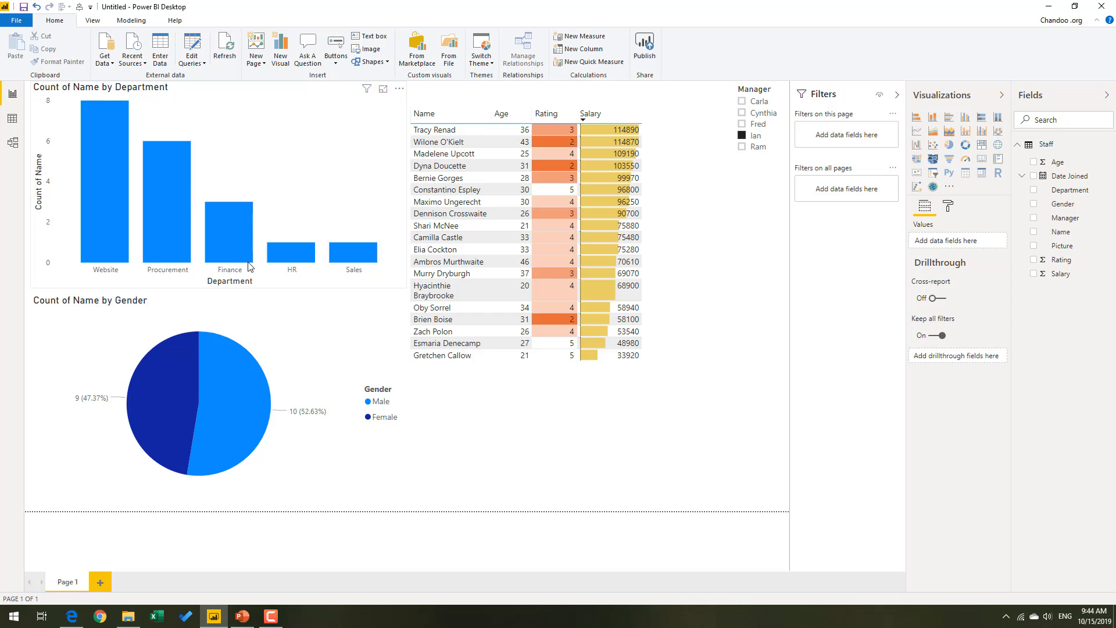
Test cross-filtering from the department chart with the Finance, Website and Sales bars, and clear the selection.
left_click(229, 243)
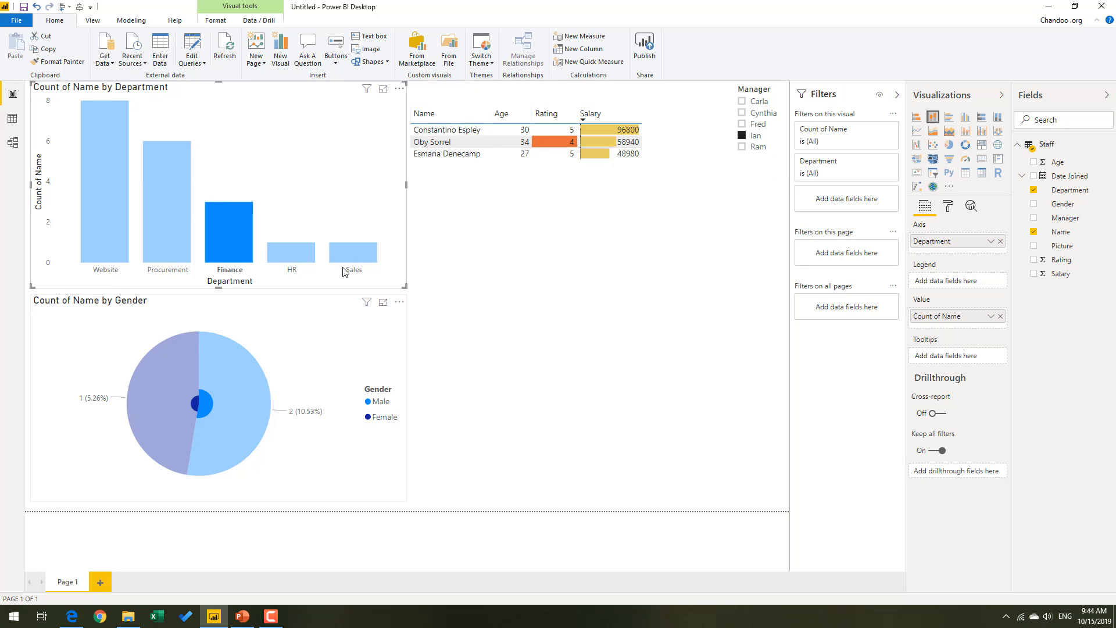
left_click(86, 233)
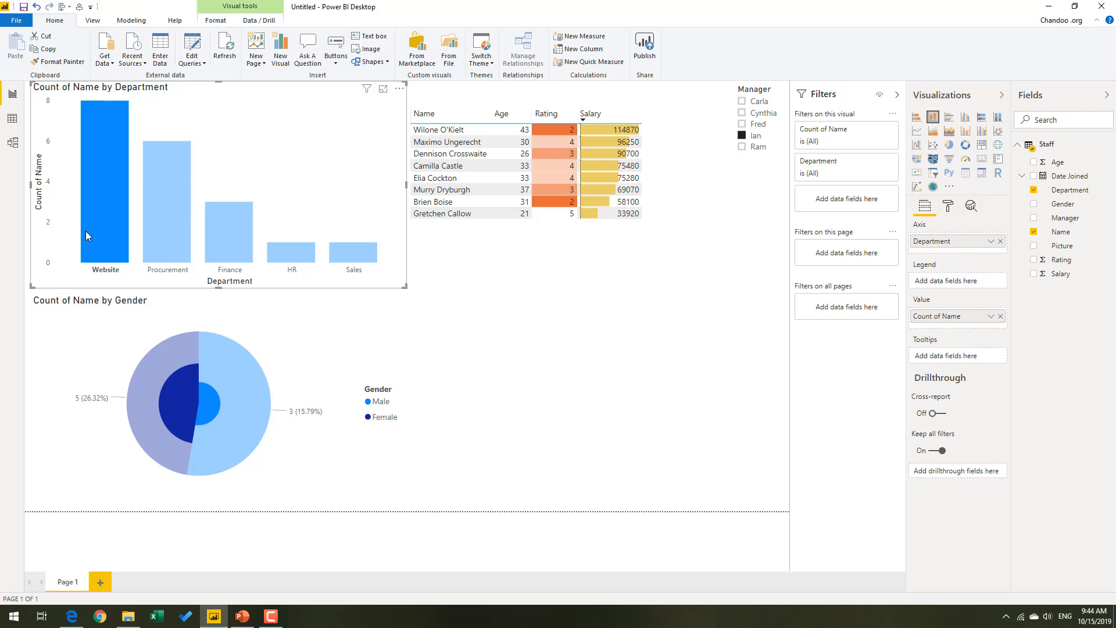
left_click(353, 262)
left_click(355, 259)
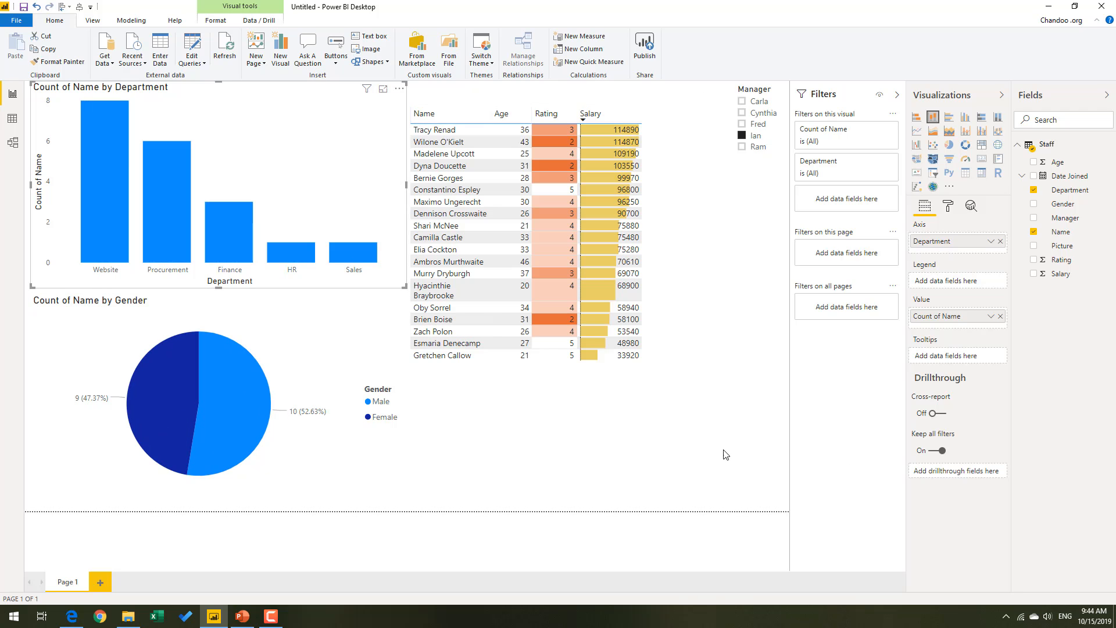
left_click(689, 323)
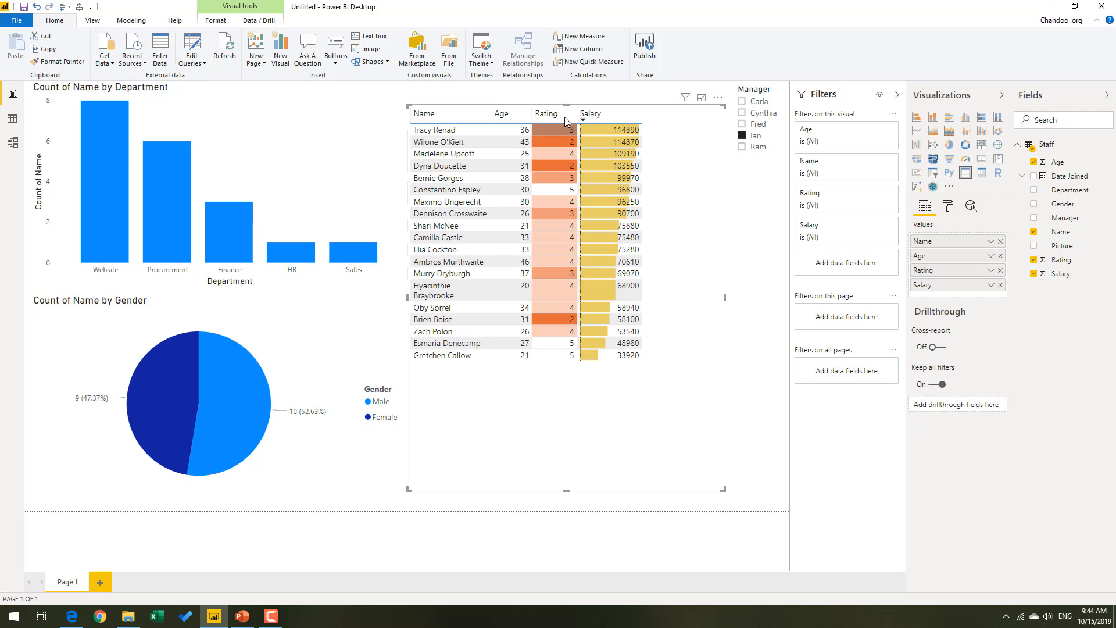
Test cross-filtering from a staff table row, the Procurement bar, the Male pie slice and another row, and clear the selection.
left_click(442, 264)
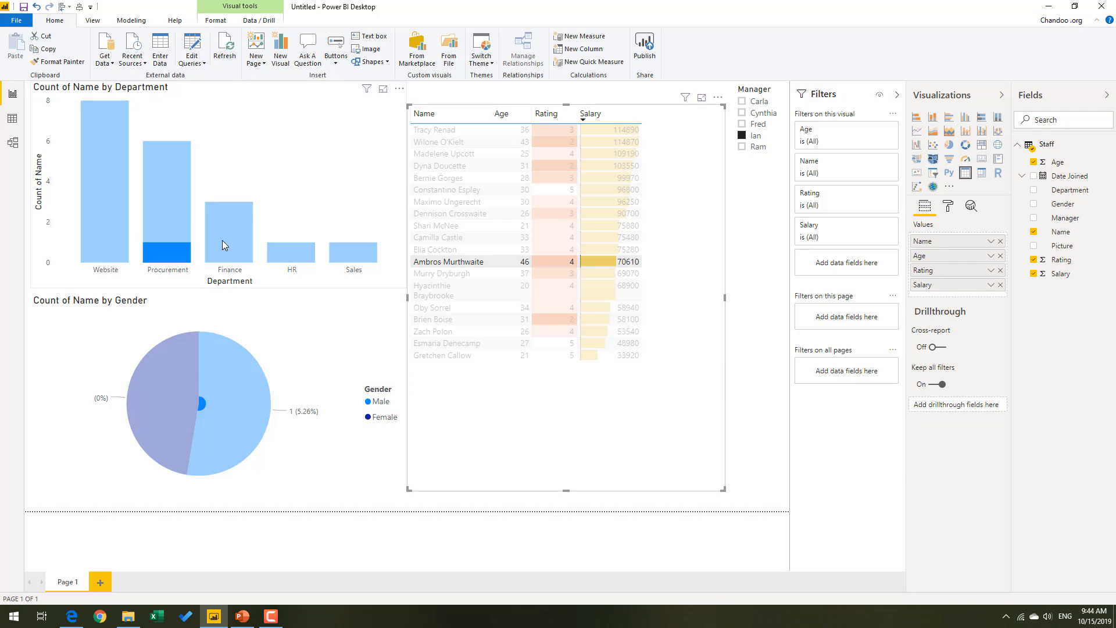
left_click(169, 225)
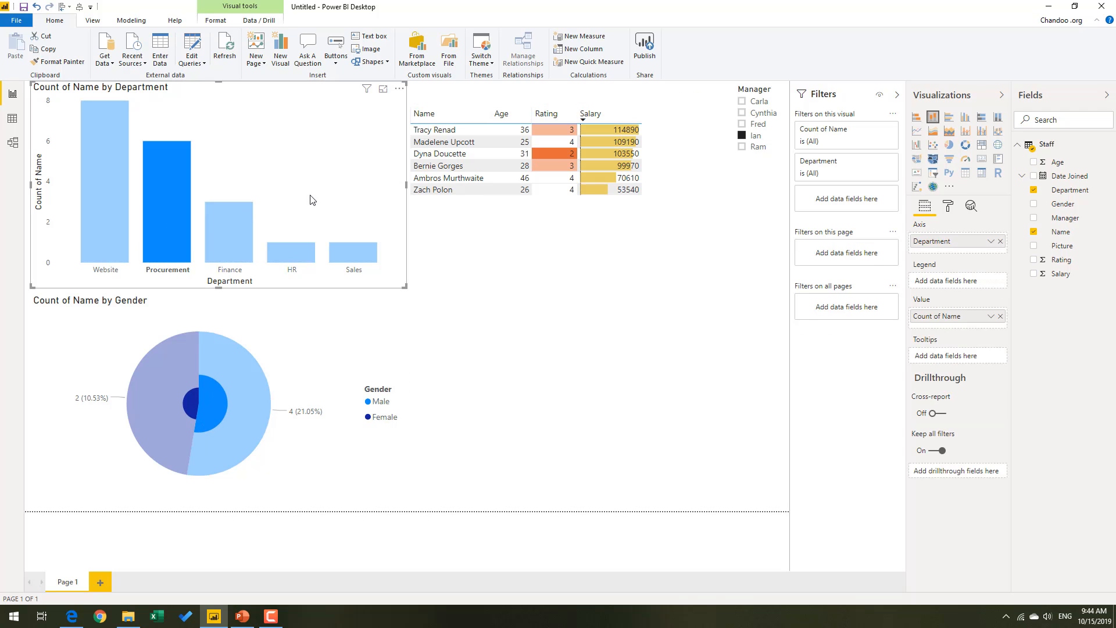
left_click(241, 442)
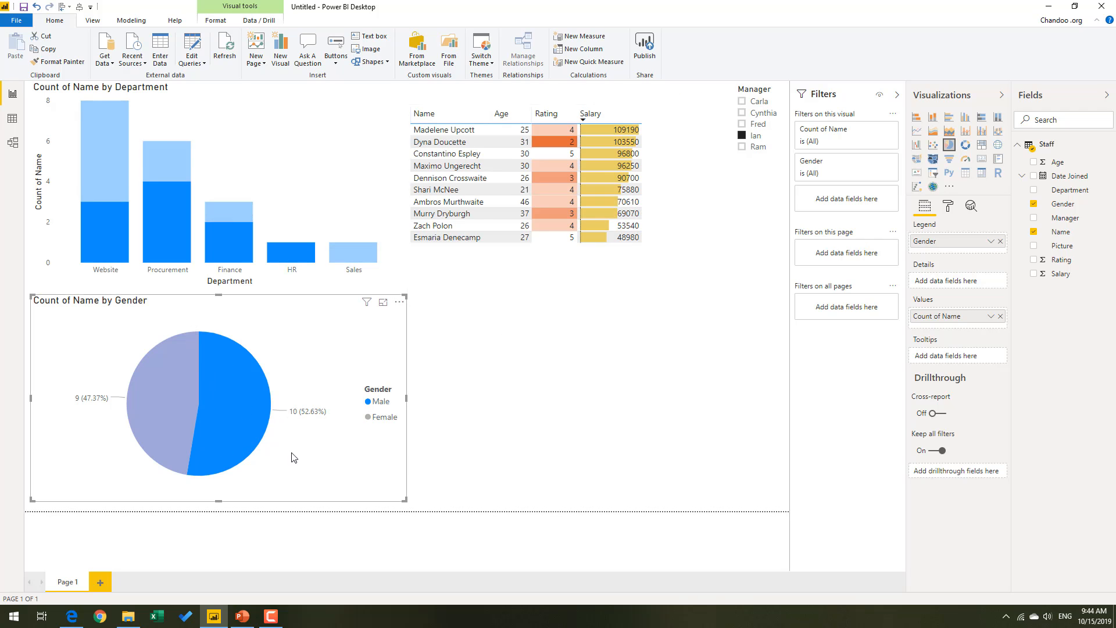
left_click(259, 452)
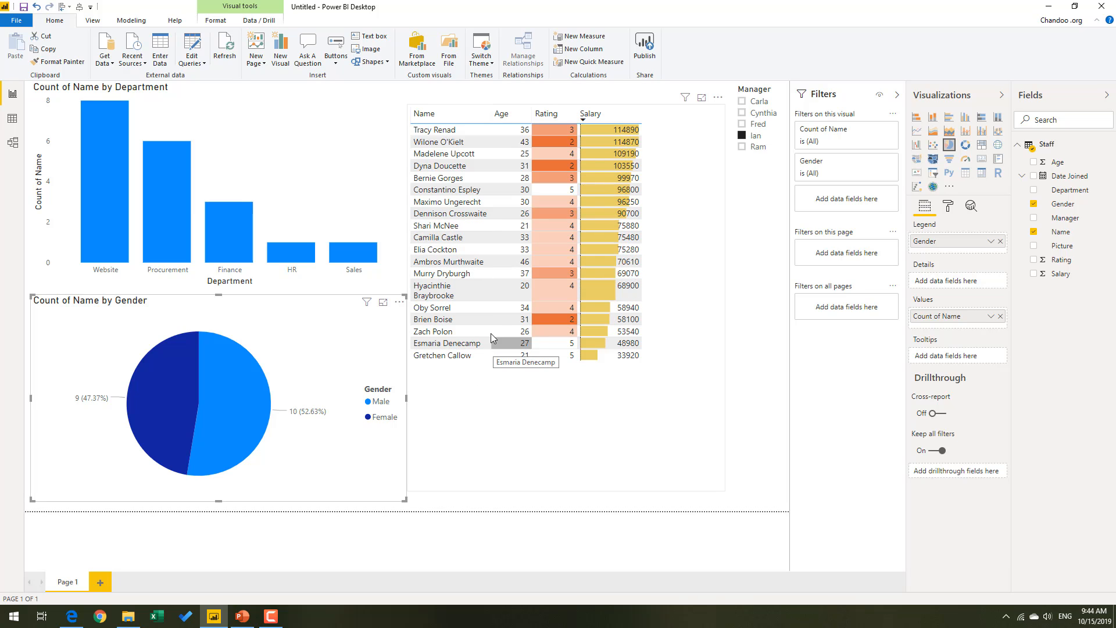
left_click(465, 307)
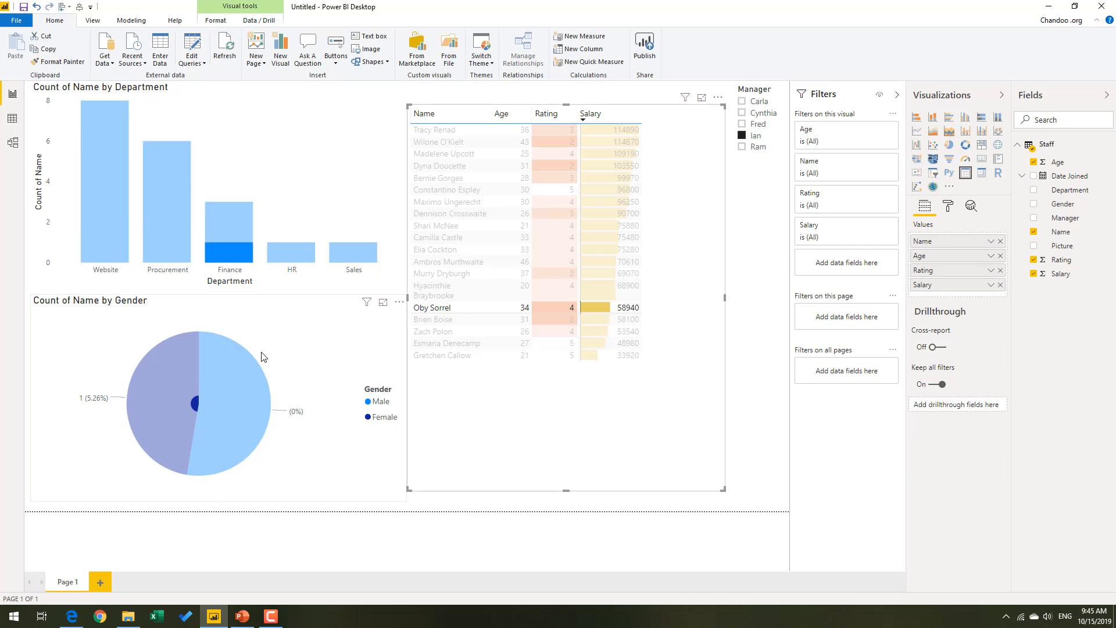
left_click(465, 309)
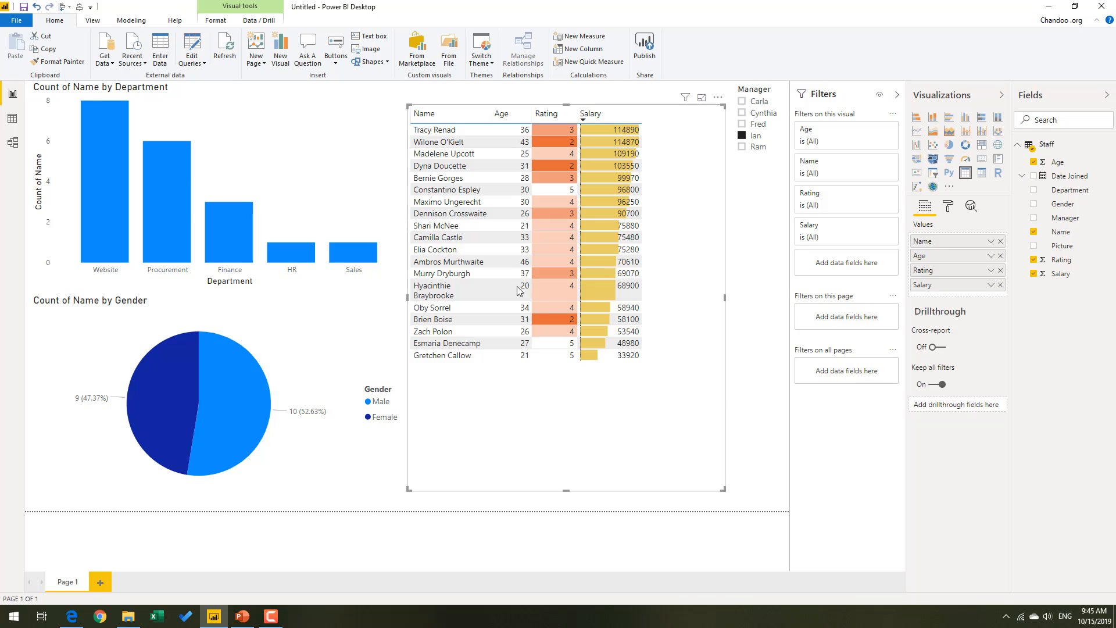
Edit the staff table's interactions so it has None on the department and gender charts, and leave interaction editing.
left_click(216, 23)
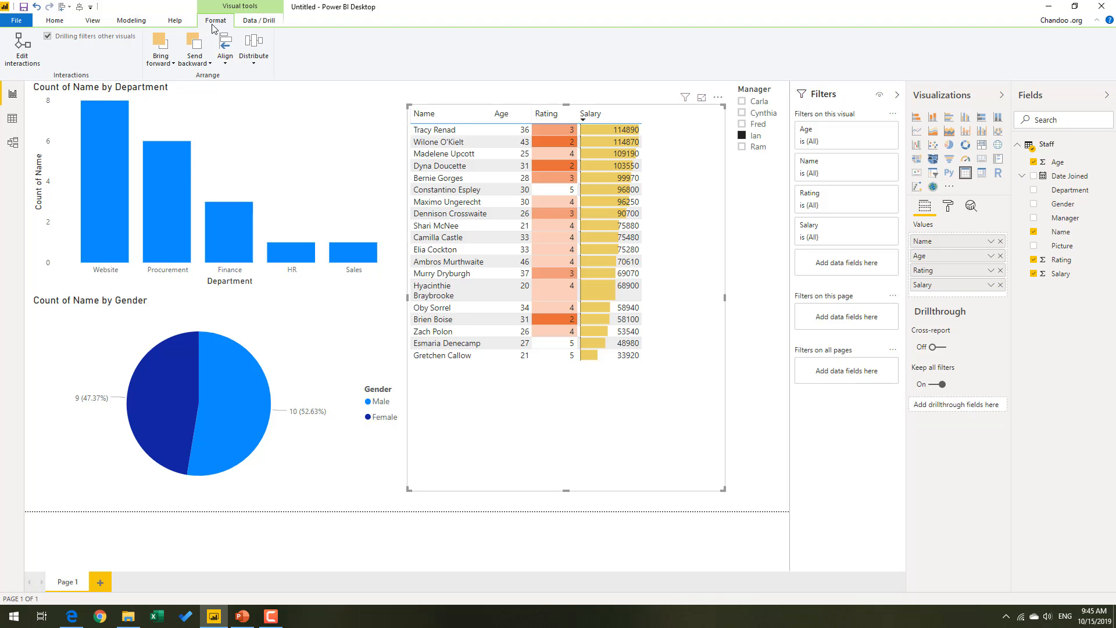
left_click(23, 64)
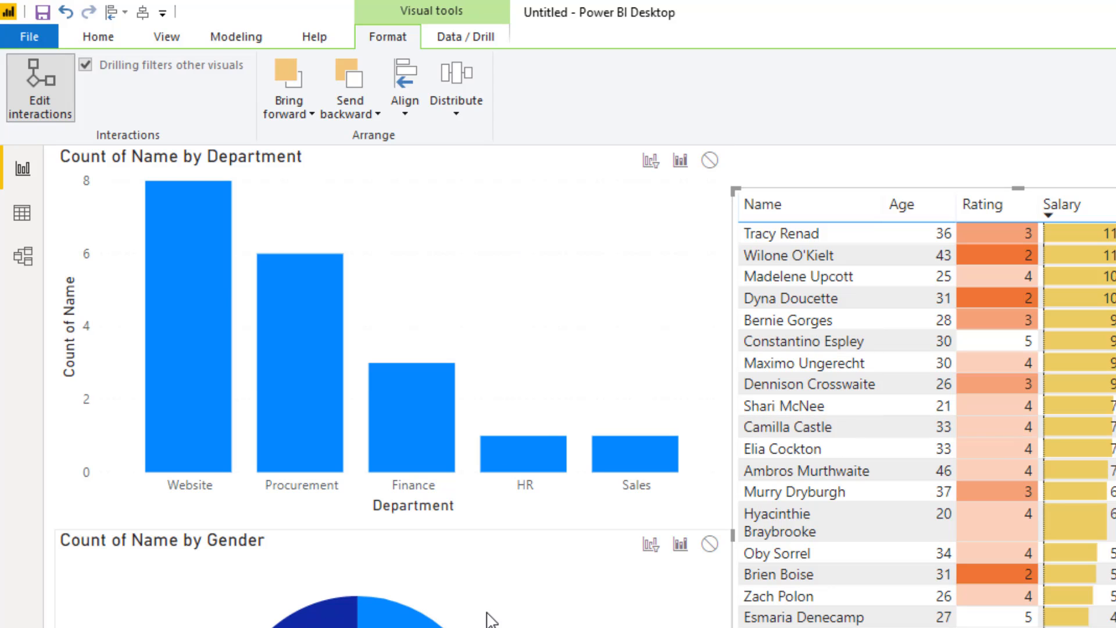
left_click(710, 162)
left_click(709, 544)
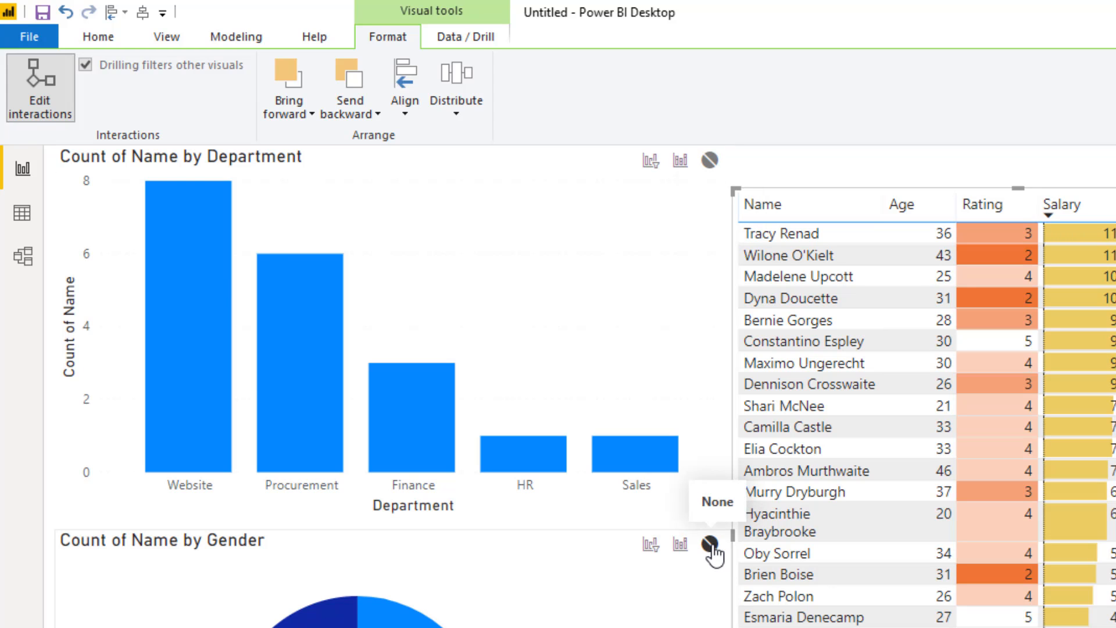
left_click(41, 96)
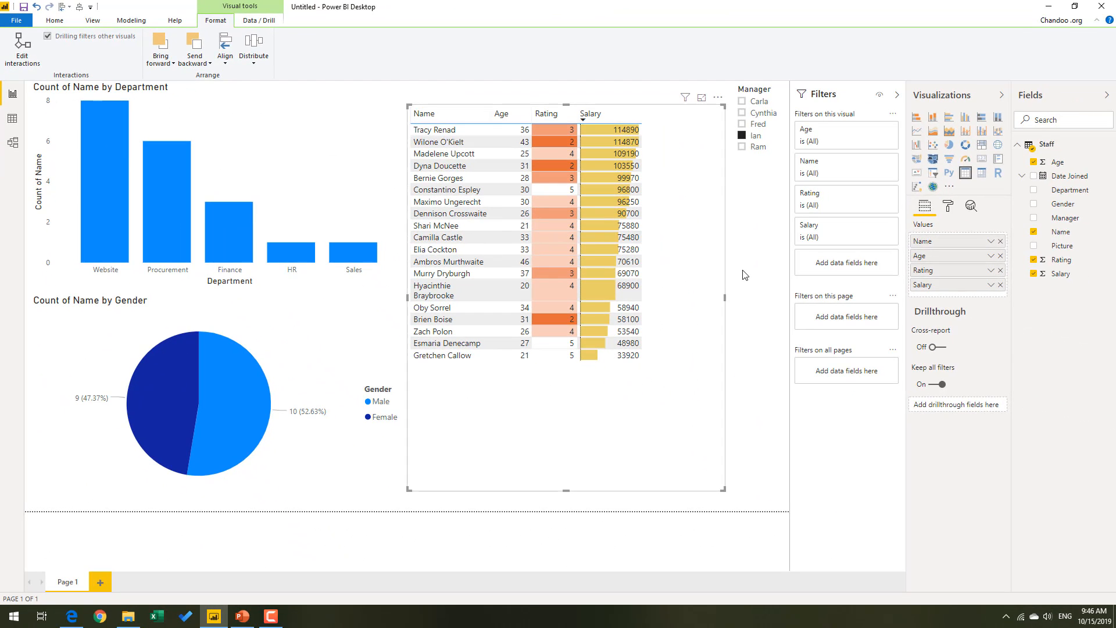
left_click(743, 272)
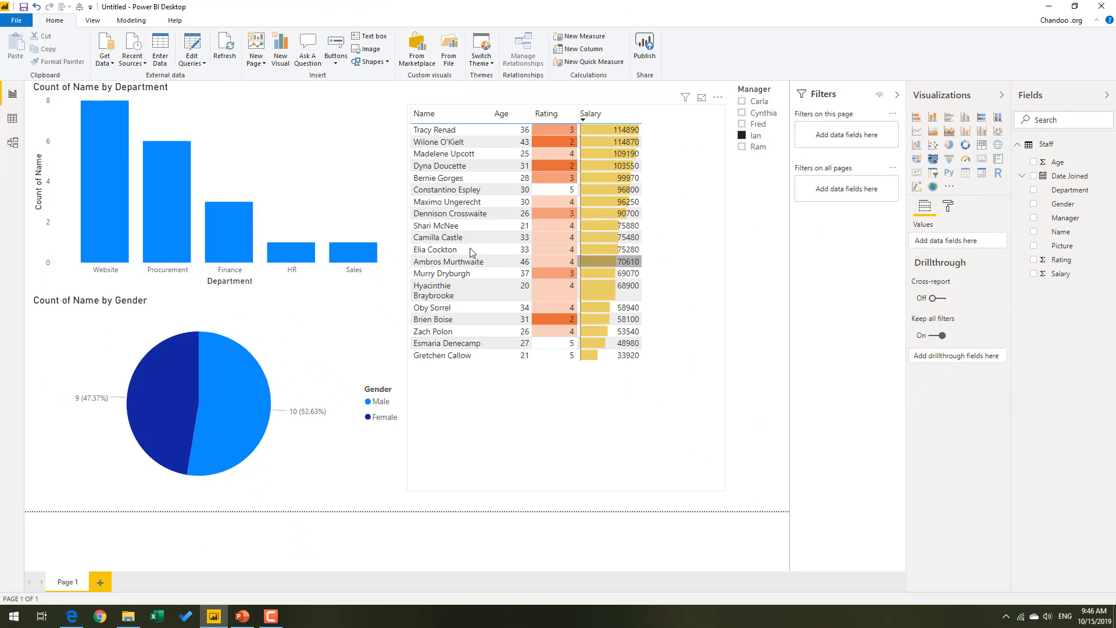
Check how the charts respond to selecting several staff table rows and how the report responds to the HR bar.
left_click(457, 244)
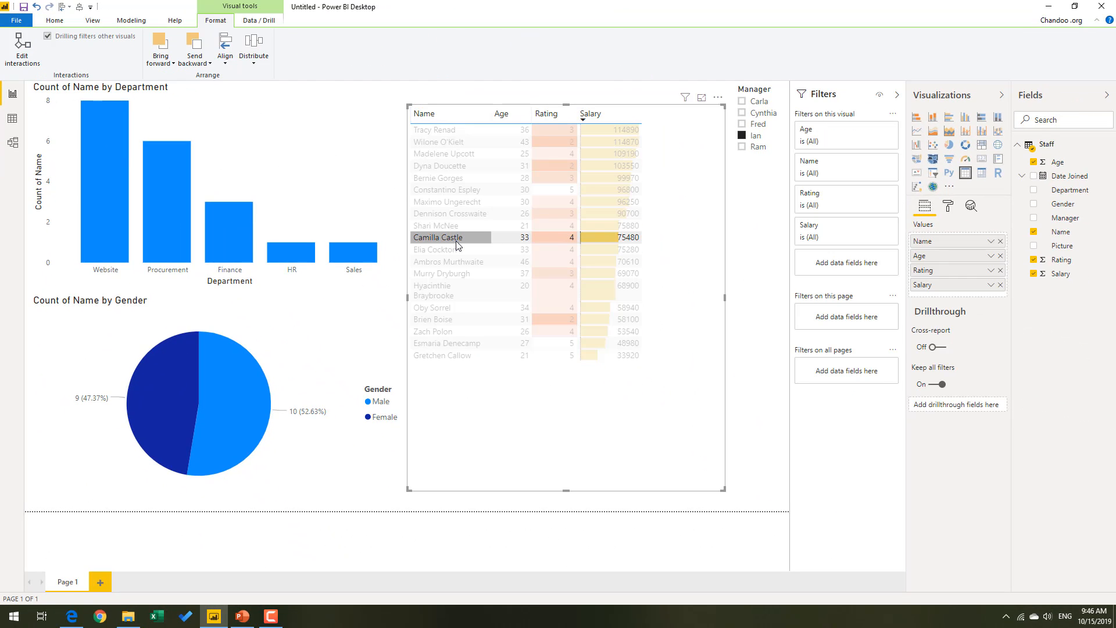
left_click(457, 319)
left_click(459, 356)
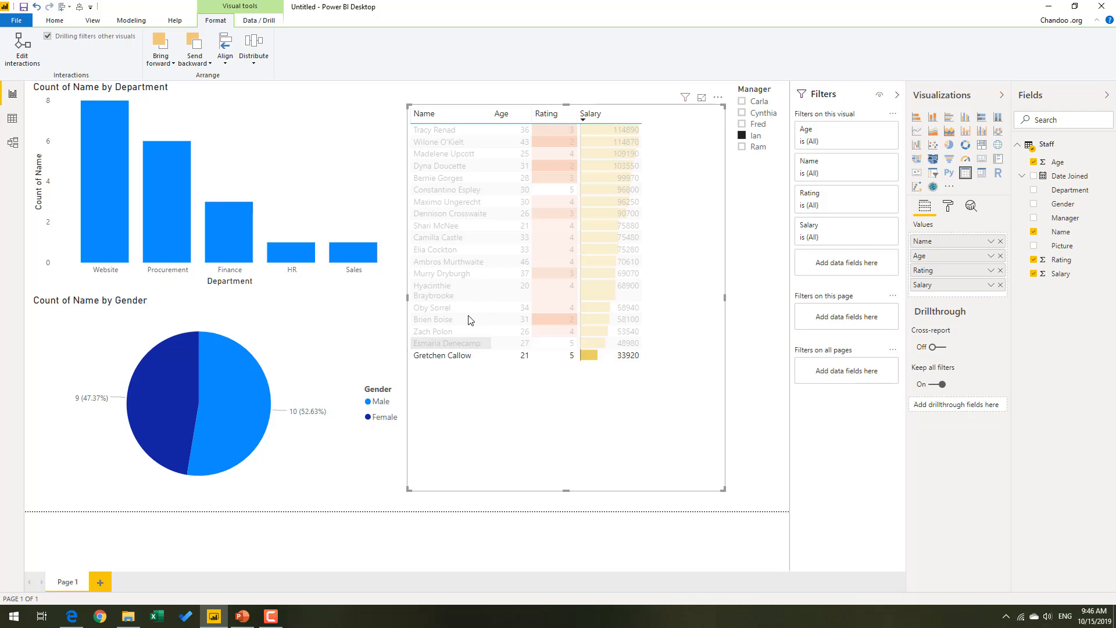
left_click(465, 282)
left_click(464, 191)
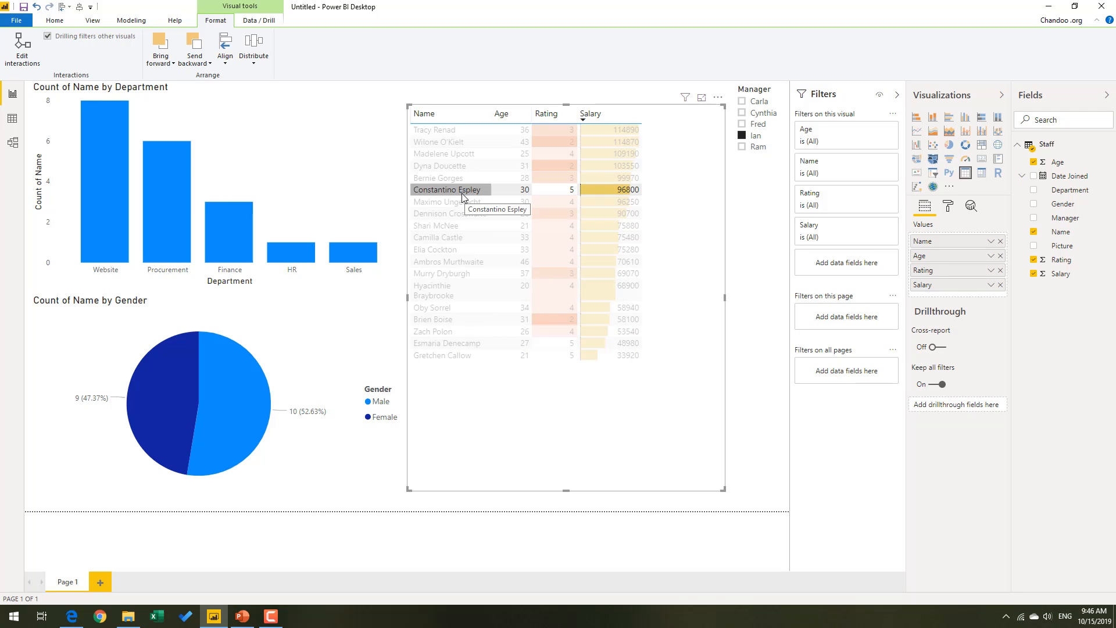
left_click(465, 191)
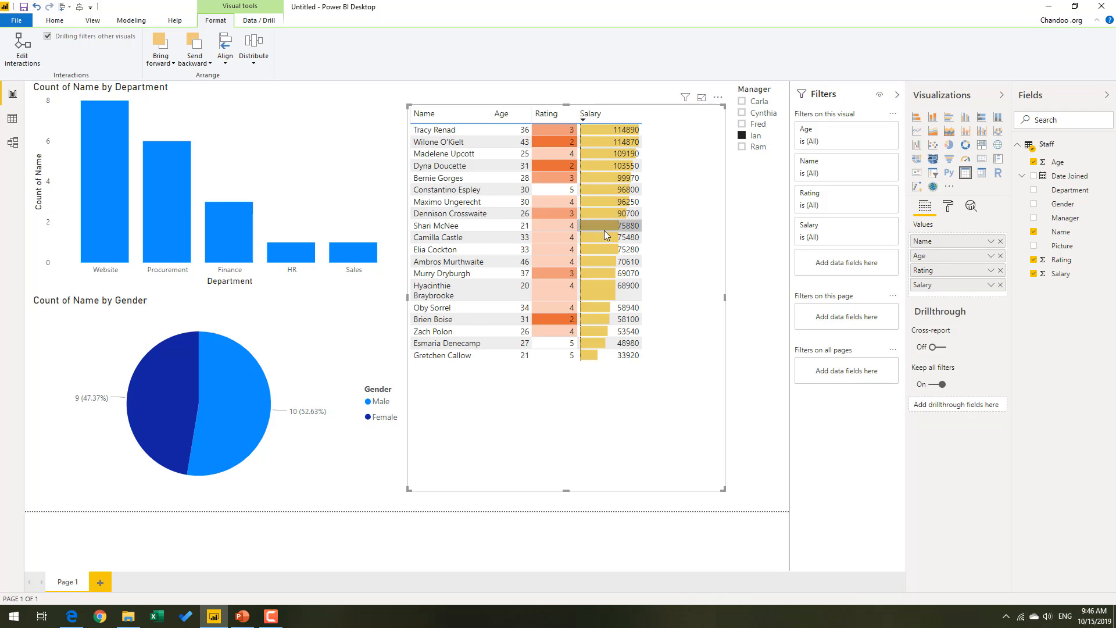
left_click(310, 256)
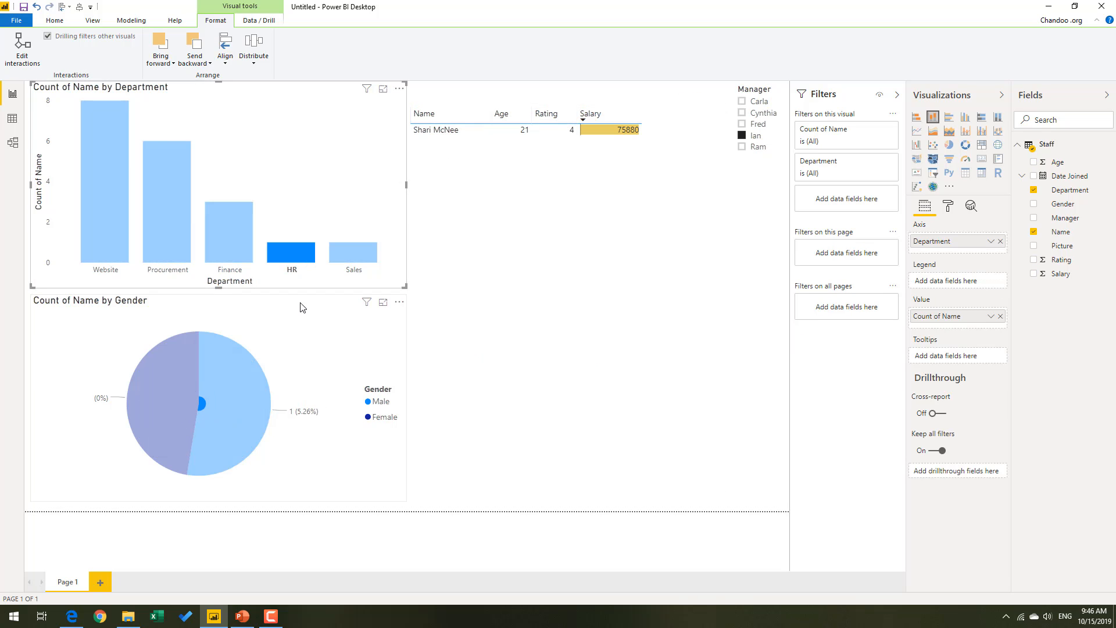
left_click(662, 217)
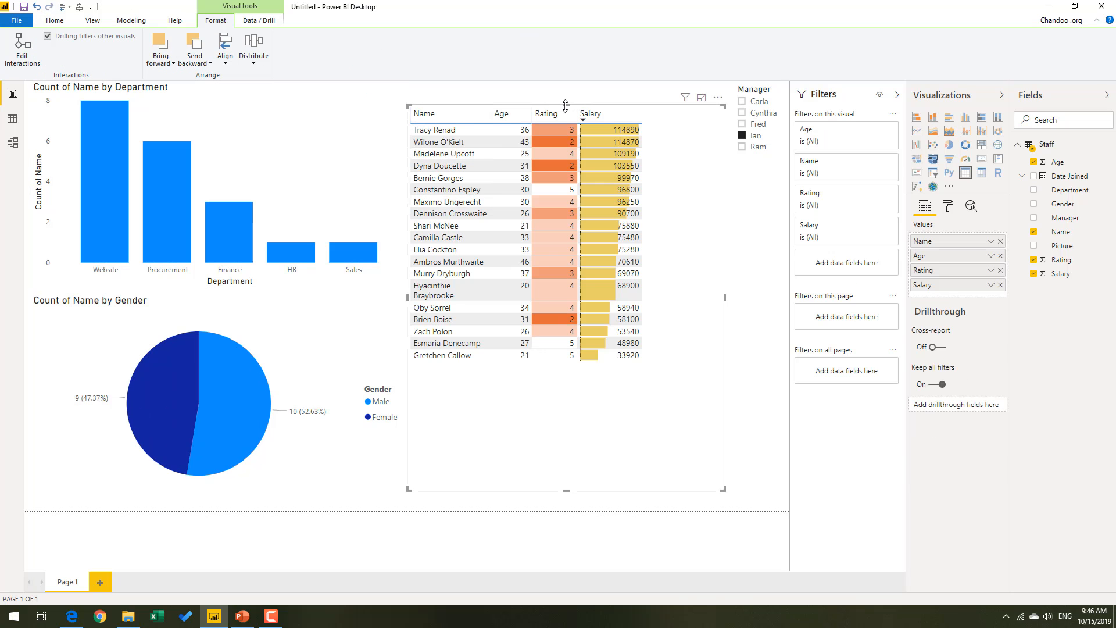
Lower the staff table's top edge and move the manager slicer down to free space at the top of the page.
left_click_drag(567, 124, 566, 125)
left_click(691, 114)
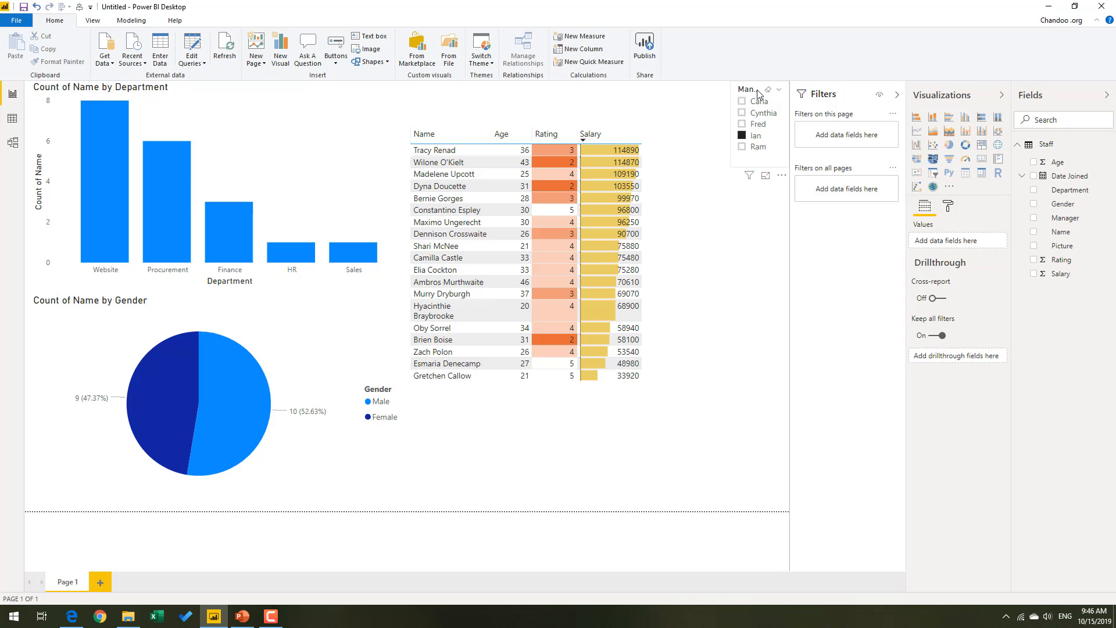
left_click_drag(759, 94, 750, 148)
Shorten the department and gender charts from their top edges and move the department chart down to leave room for a heading.
left_click(260, 102)
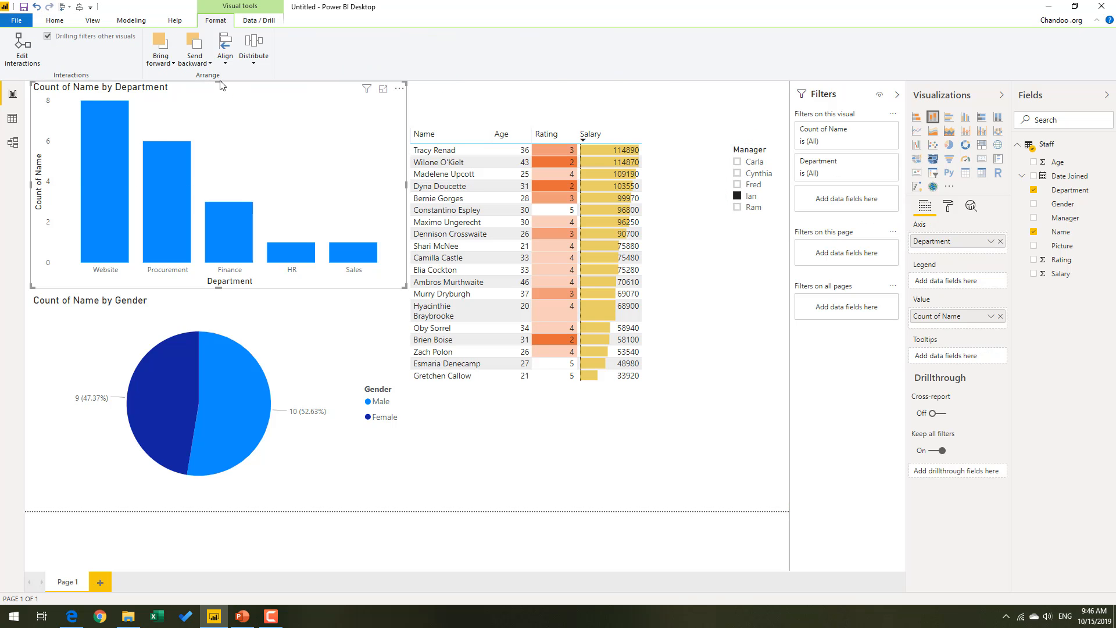
left_click_drag(219, 86, 219, 125)
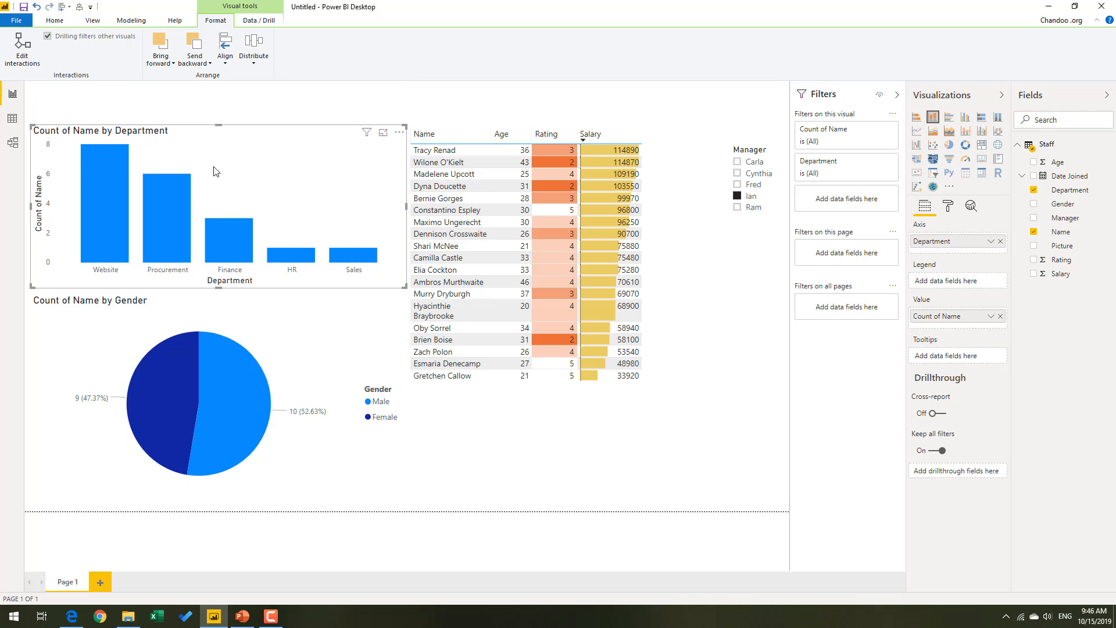
left_click(253, 327)
left_click_drag(224, 292, 221, 316)
left_click_drag(256, 157, 260, 175)
left_click(142, 102)
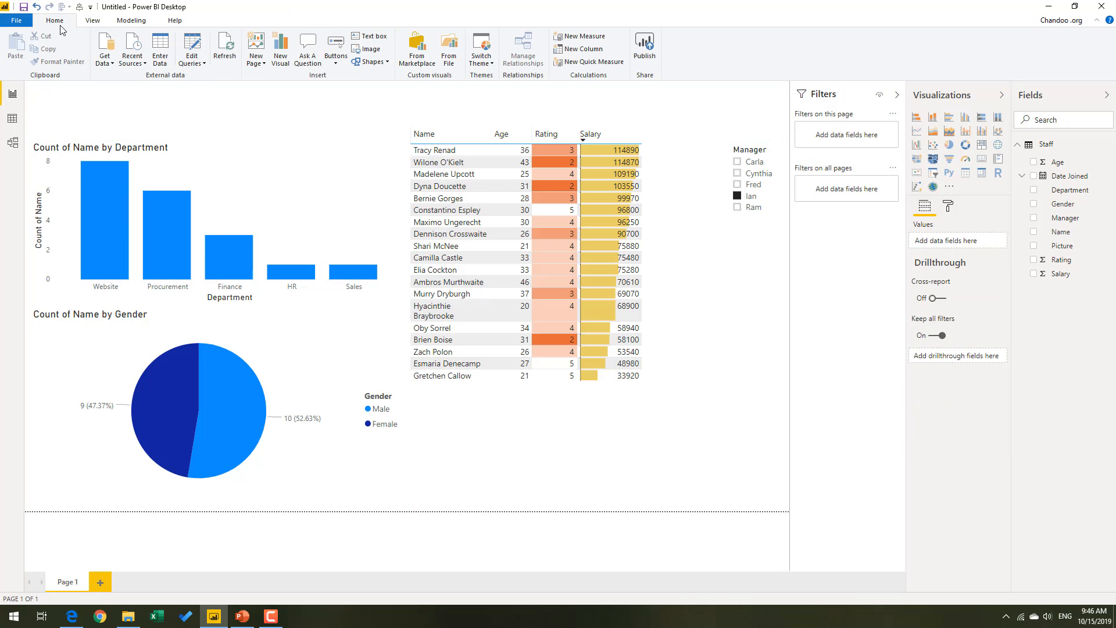
Insert a text box stretched across the top of the page and enter the heading "Our First Power BI Report".
left_click(367, 37)
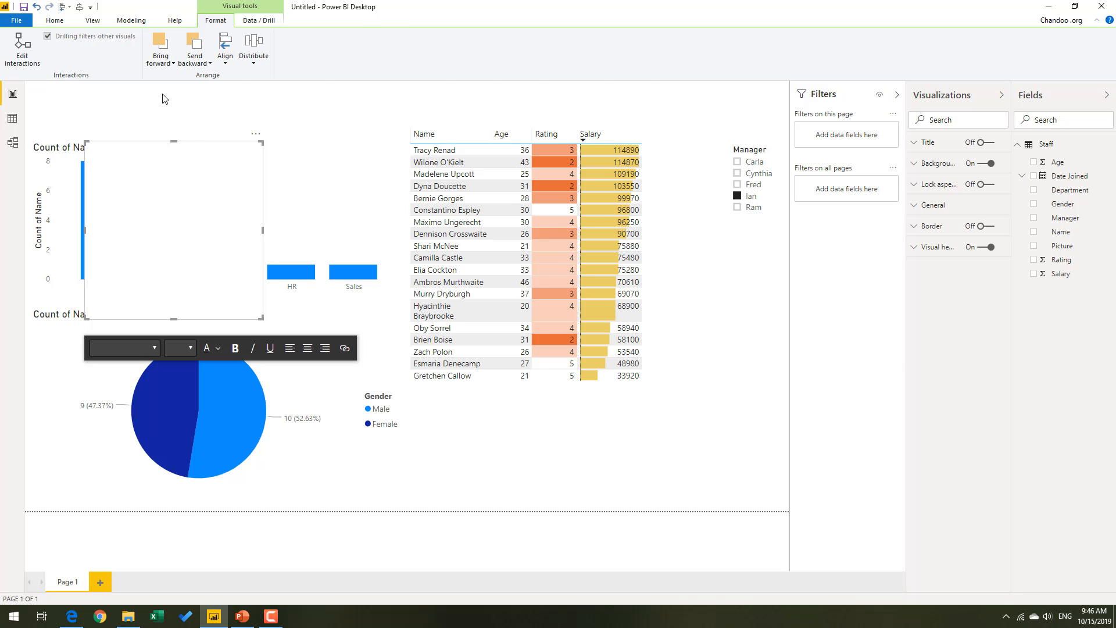
left_click(175, 125)
left_click(186, 171)
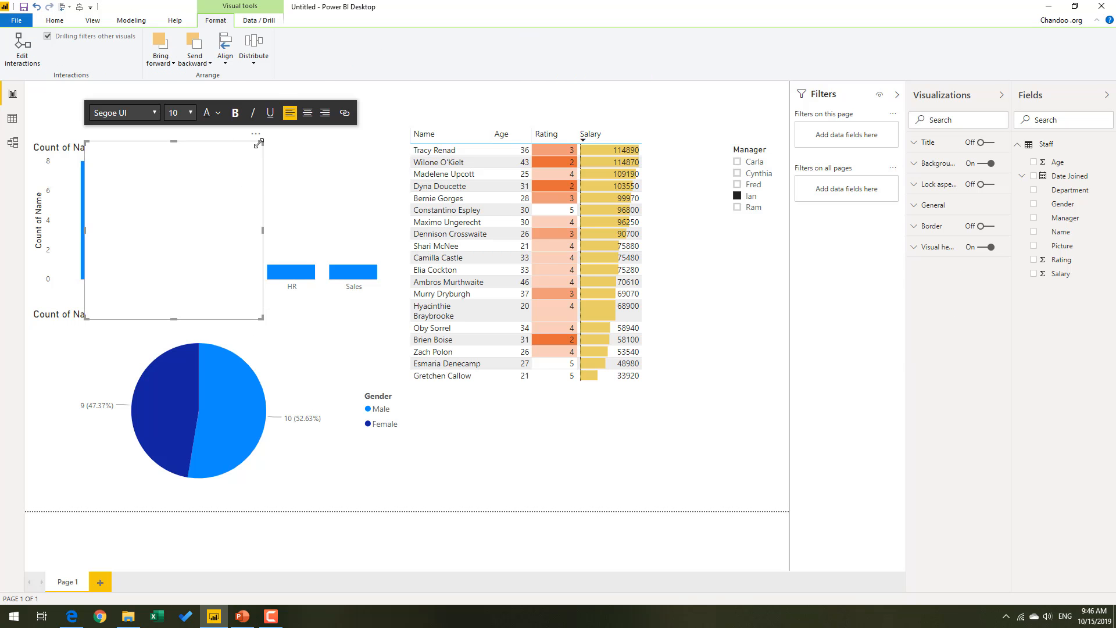
left_click_drag(244, 142, 184, 82)
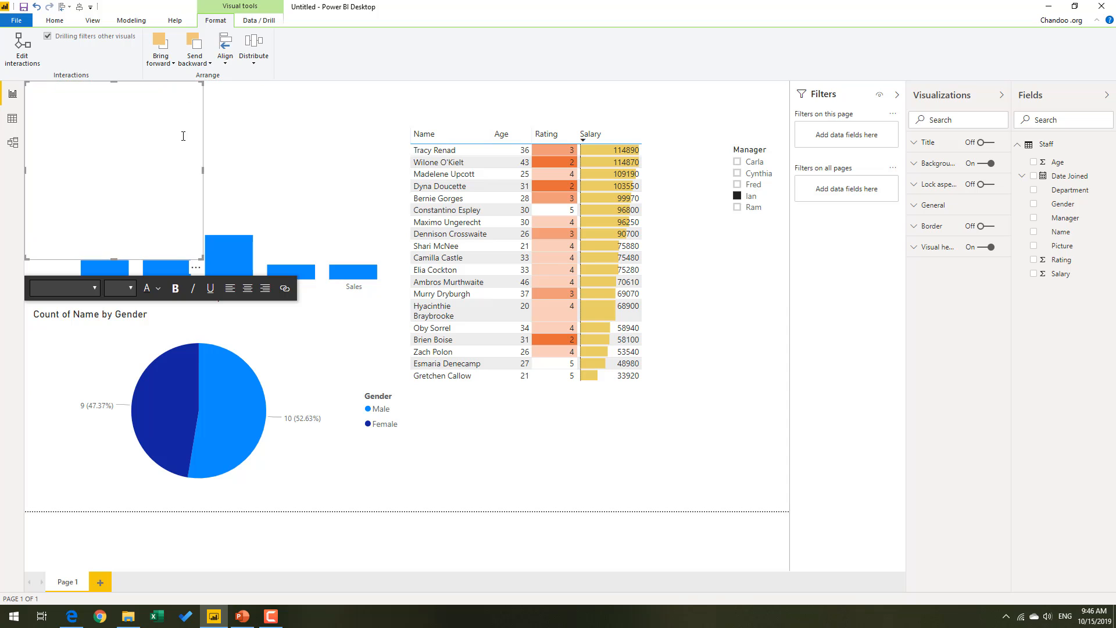
left_click_drag(199, 256, 777, 114)
left_click(177, 109)
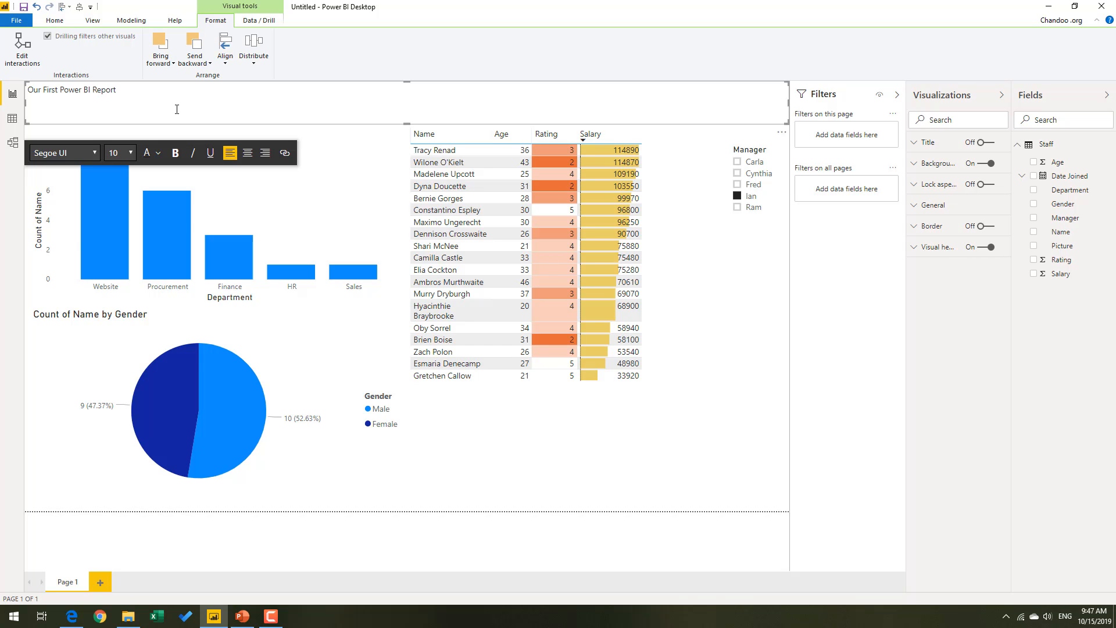
Format the heading text in Segoe (Bold), size 40, in the theme's light blue.
left_click_drag(168, 96, 5, 89)
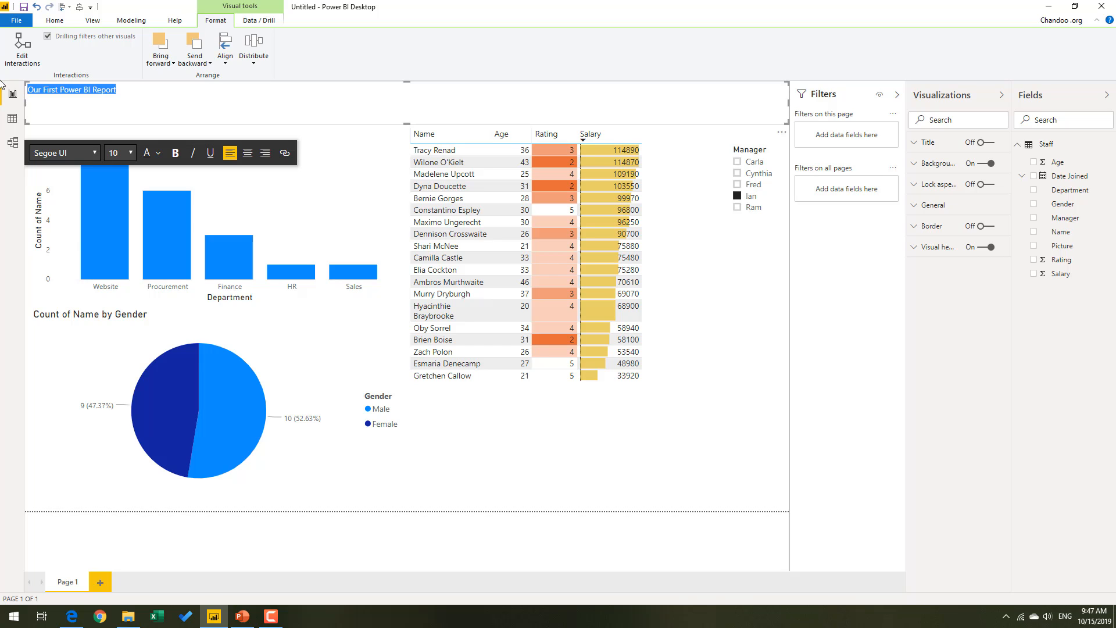
left_click(95, 151)
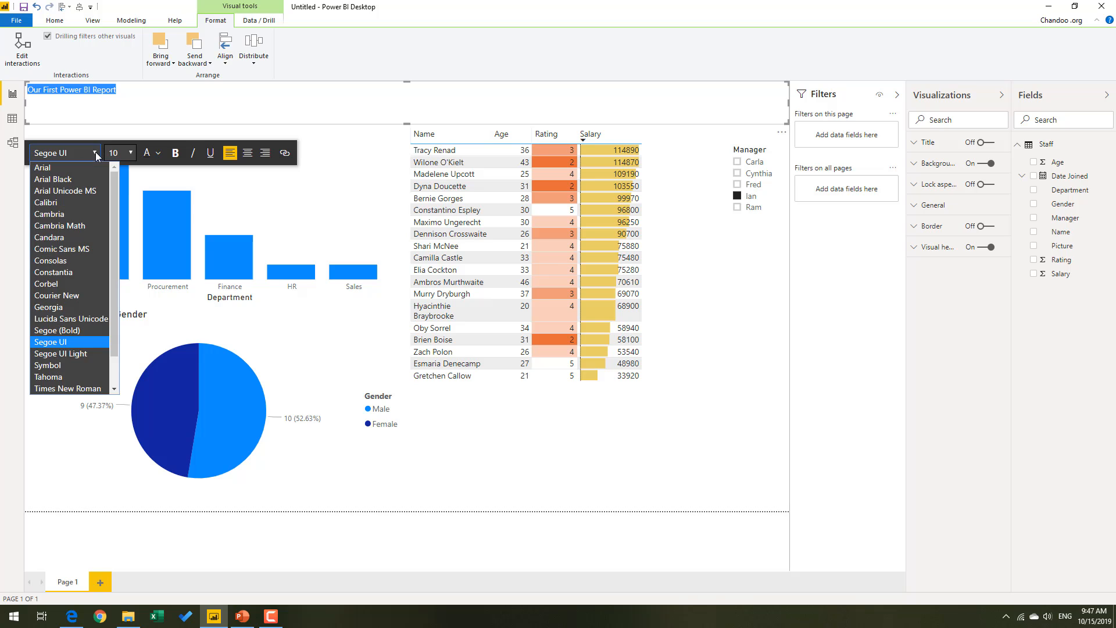
left_click(86, 336)
left_click(130, 153)
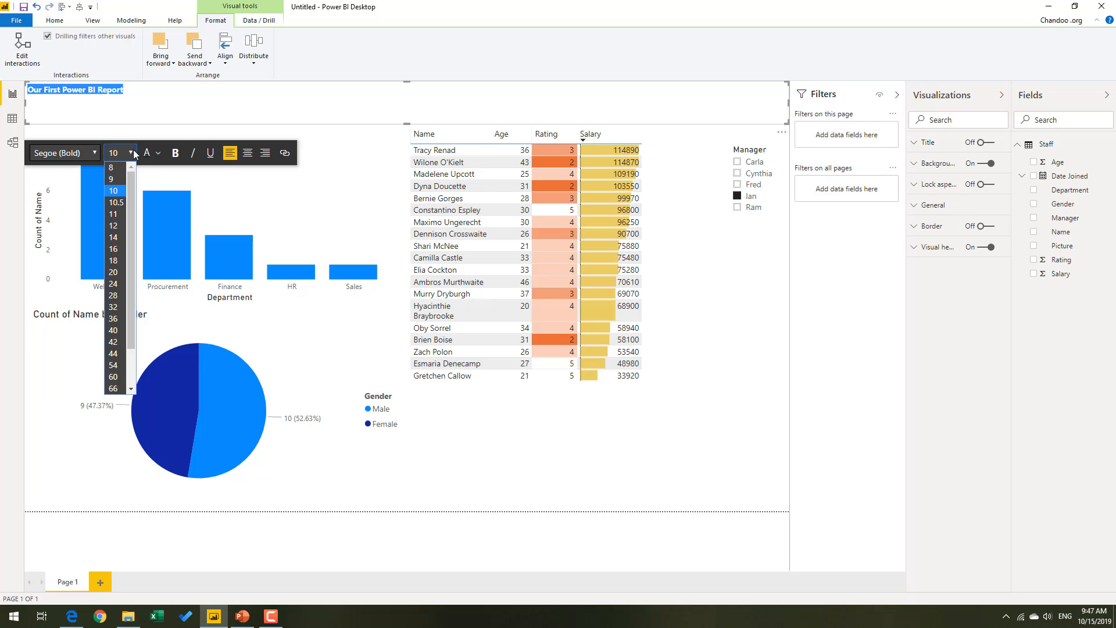
left_click(121, 331)
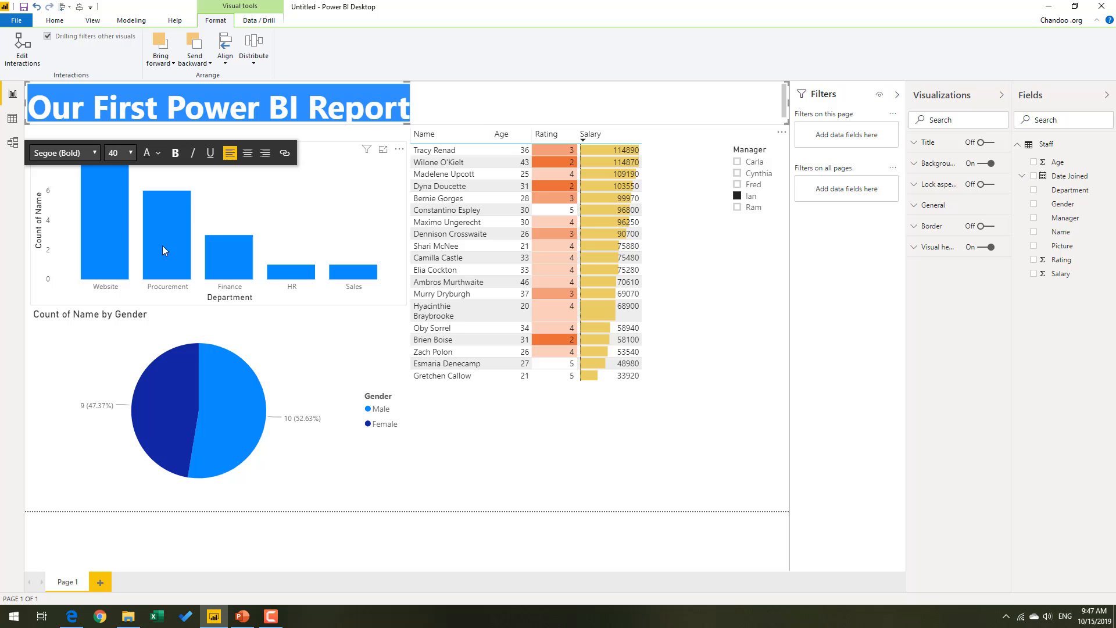
left_click(156, 153)
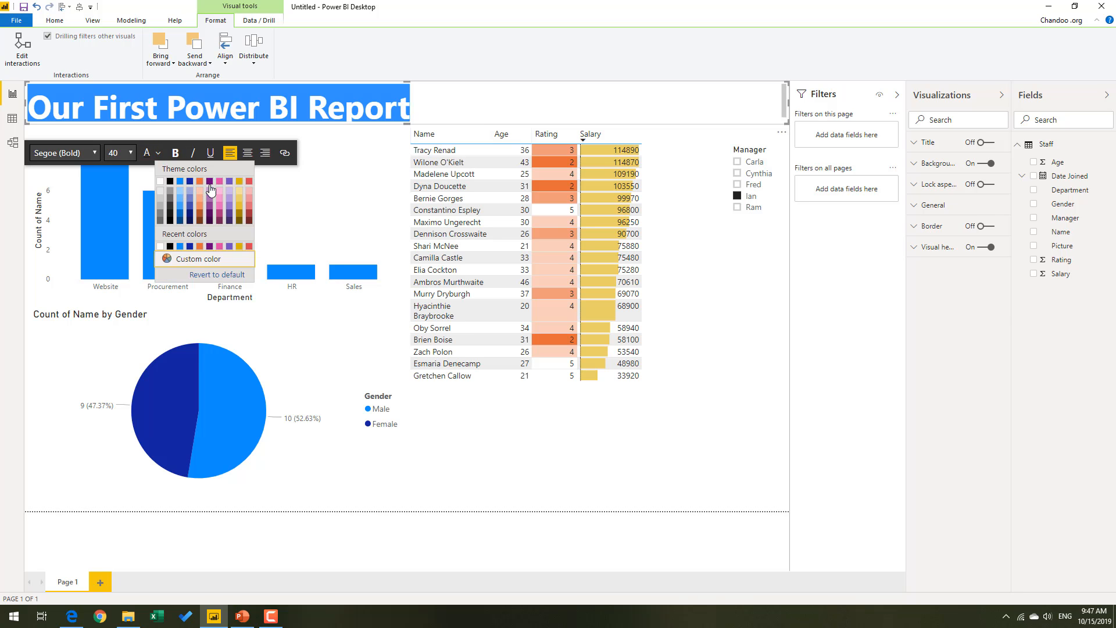
left_click(182, 184)
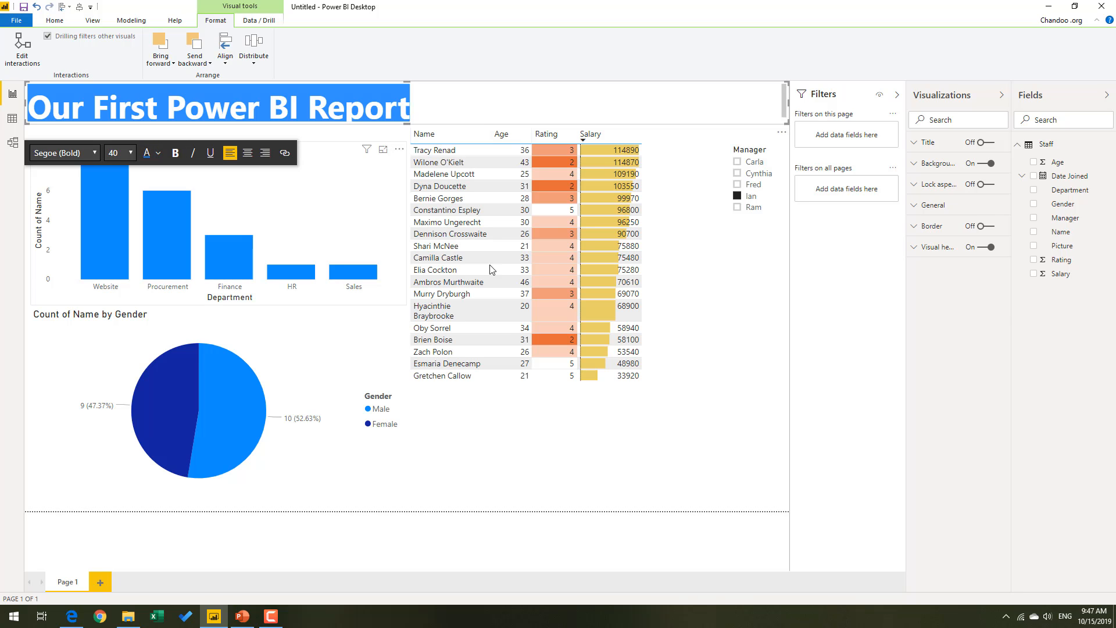
left_click(617, 520)
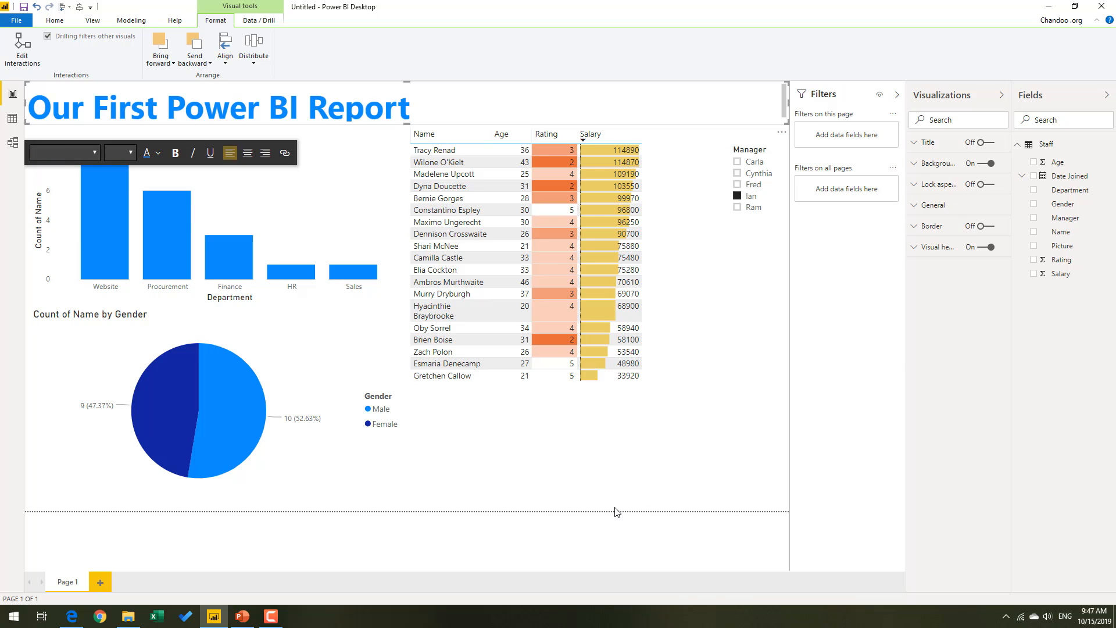
Reduce the heading's font size to 32 so it fits its text box.
left_click(443, 106)
left_click_drag(442, 106, 12, 120)
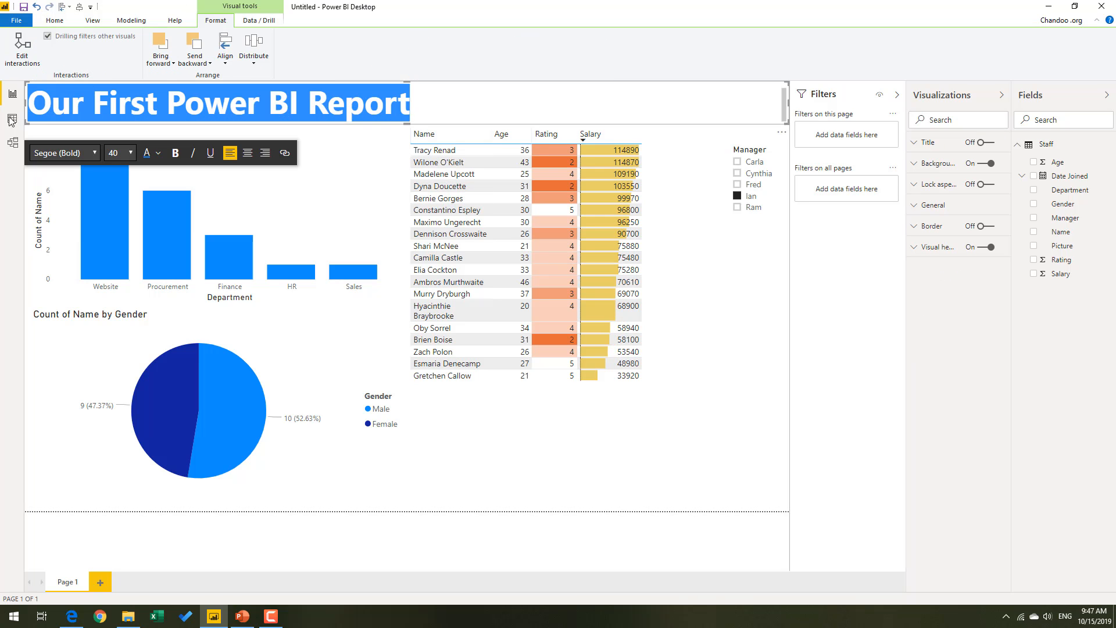
left_click(130, 153)
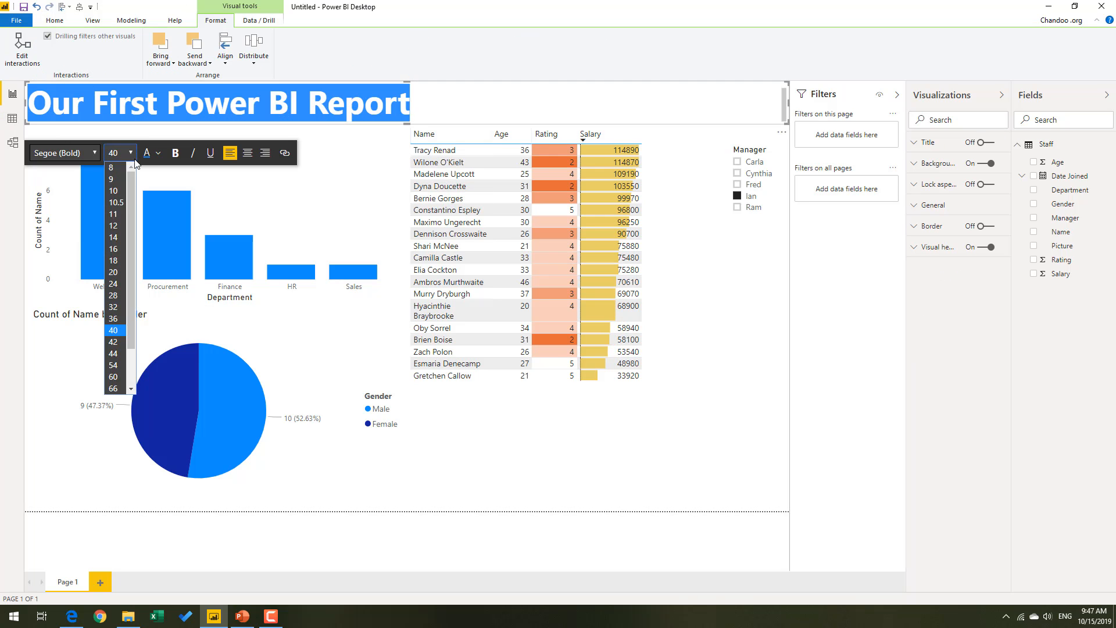
left_click(114, 307)
left_click(488, 541)
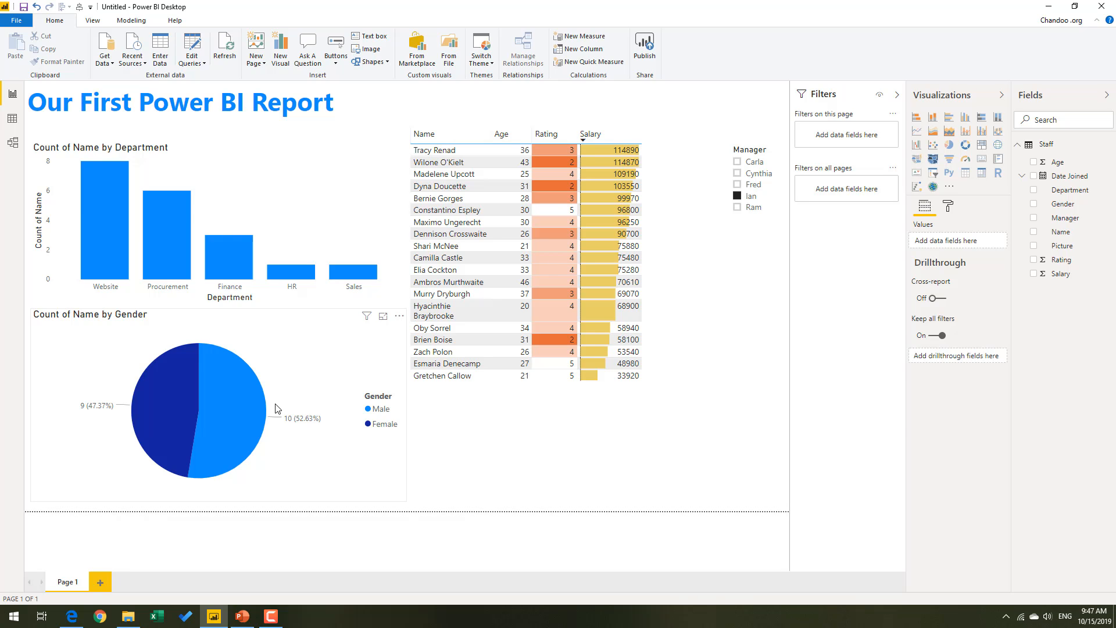
Add a blank second page to the report and delete it again.
left_click(99, 582)
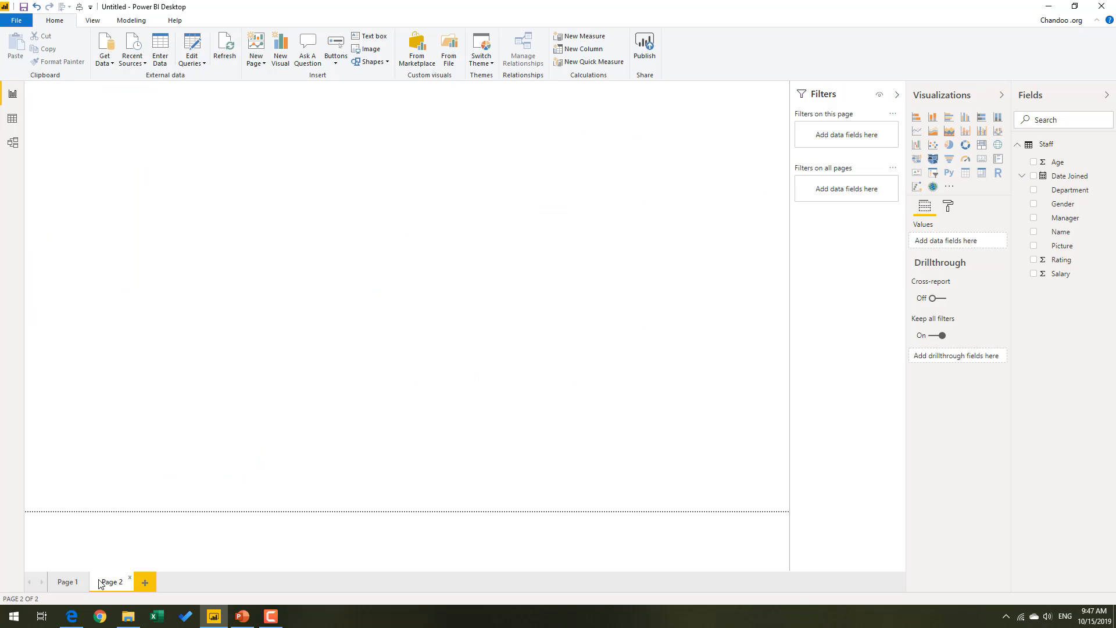
left_click(128, 581)
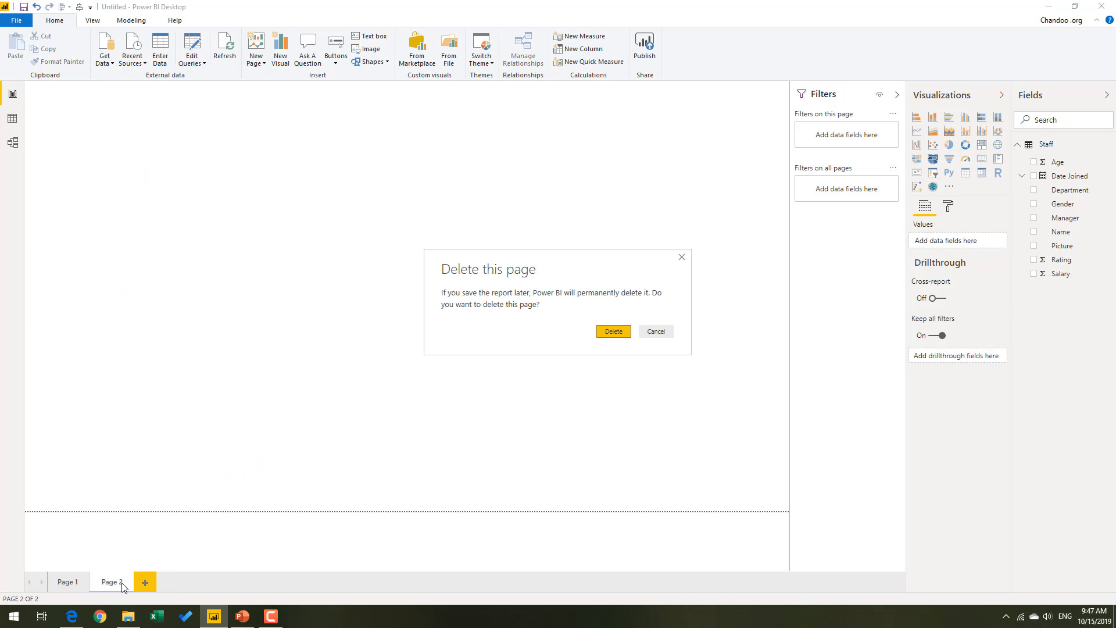
left_click(621, 329)
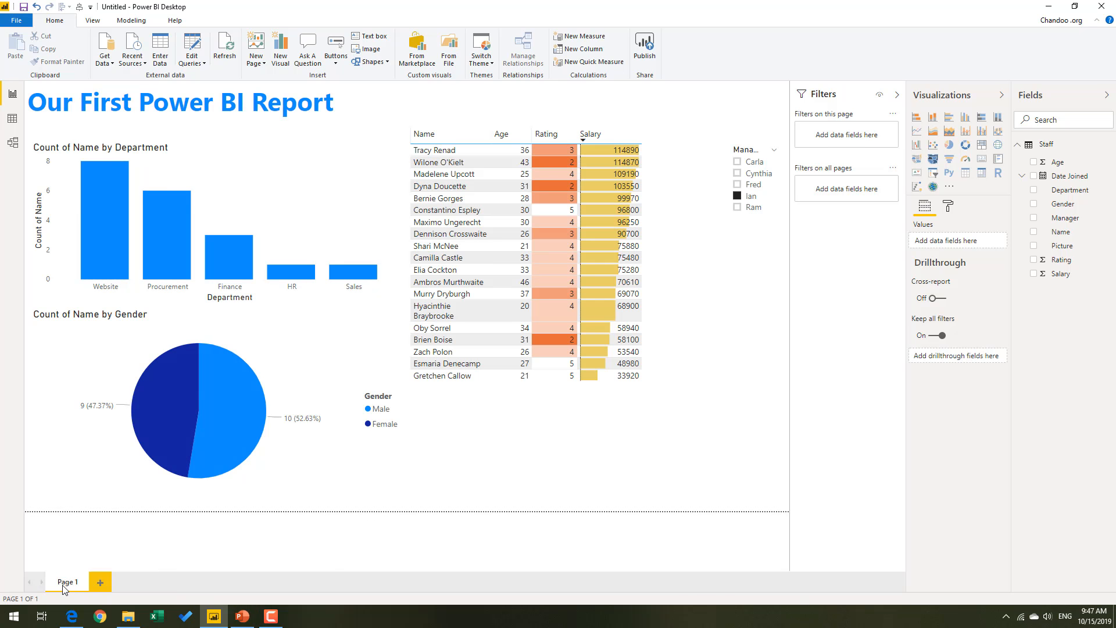
Rename the report page as "Getting Started".
double_click(63, 584)
type("Getting St")
type("arted")
key("Return")
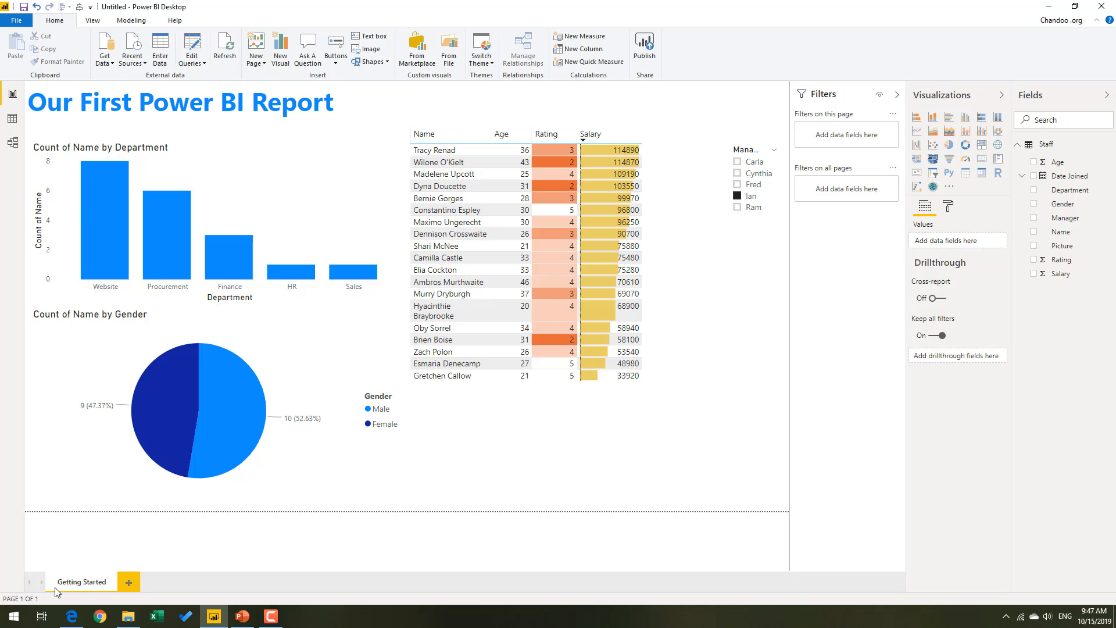
Save the report as getting-started in the PBIX folder under pdv2.
left_click(24, 8)
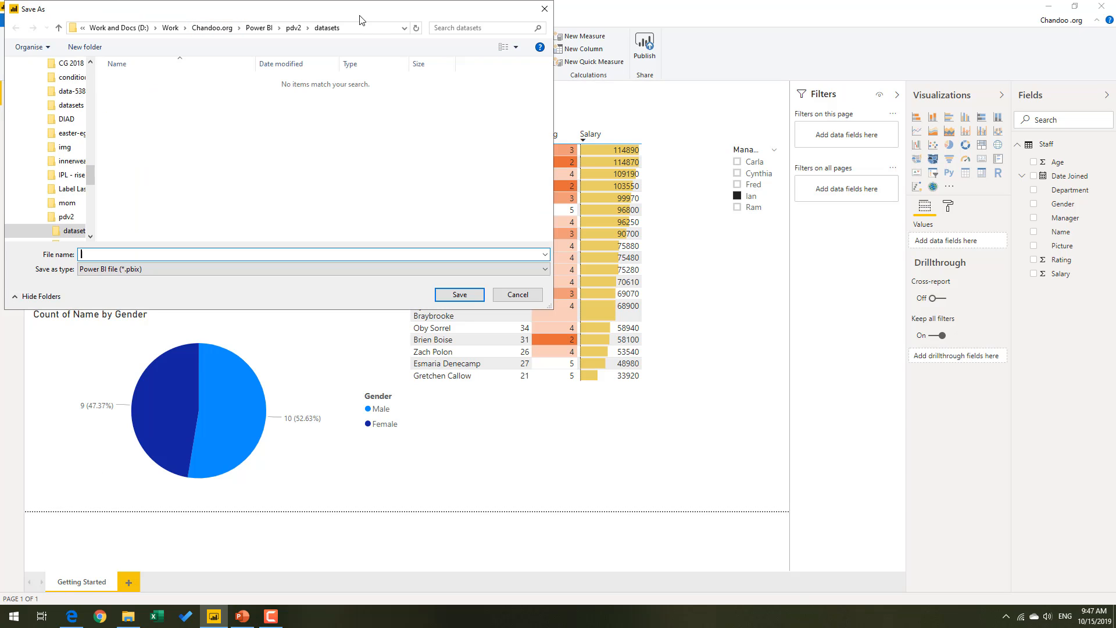
left_click(587, 194)
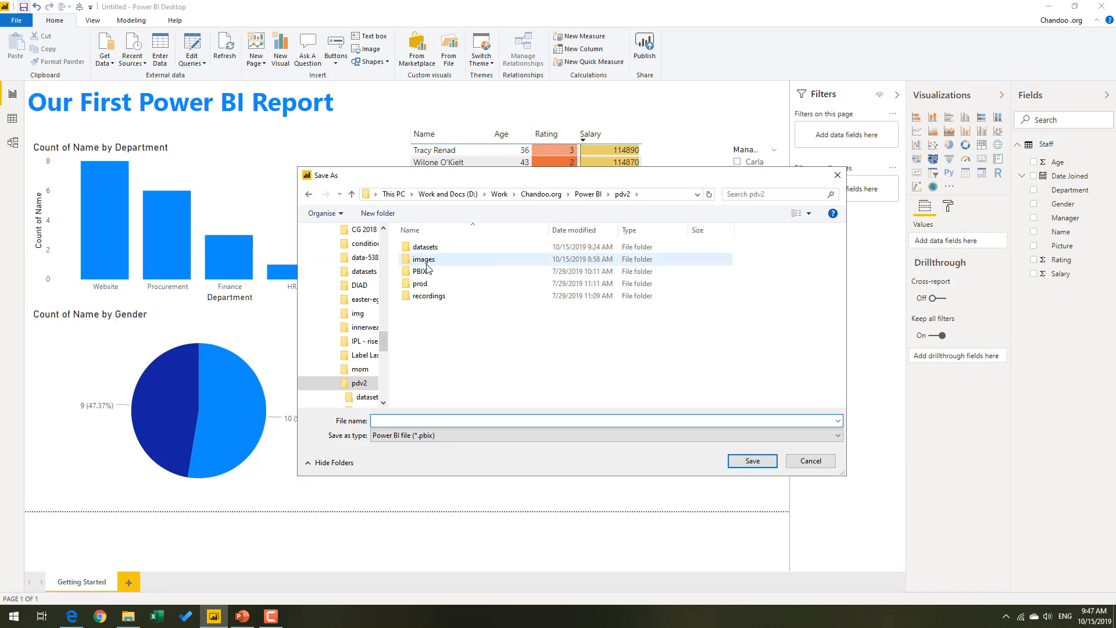
double_click(421, 271)
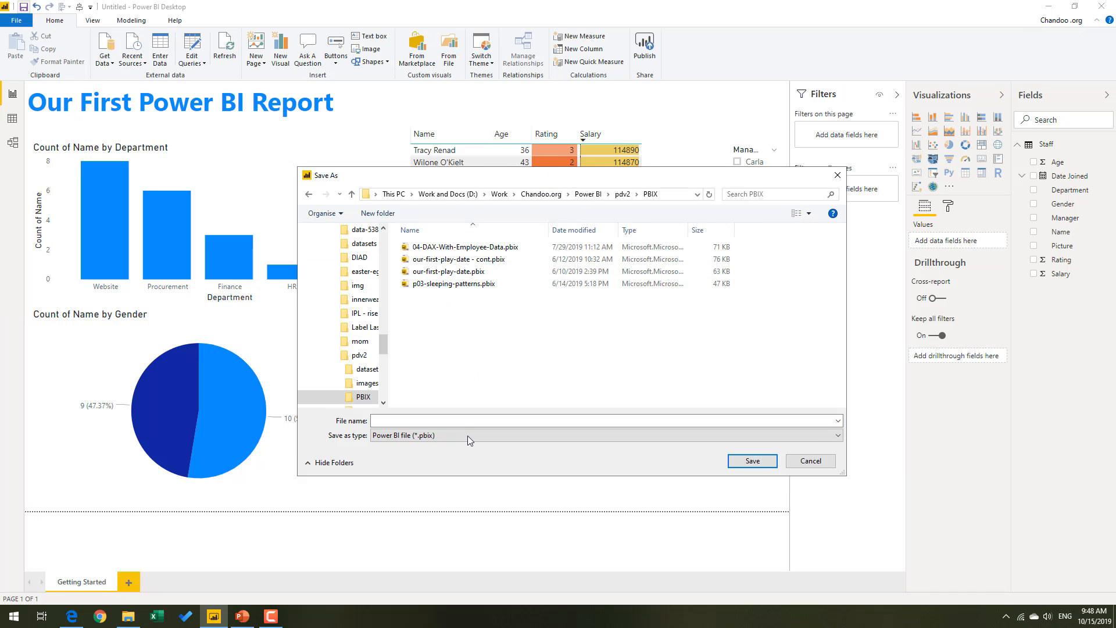
left_click(470, 421)
type("our")
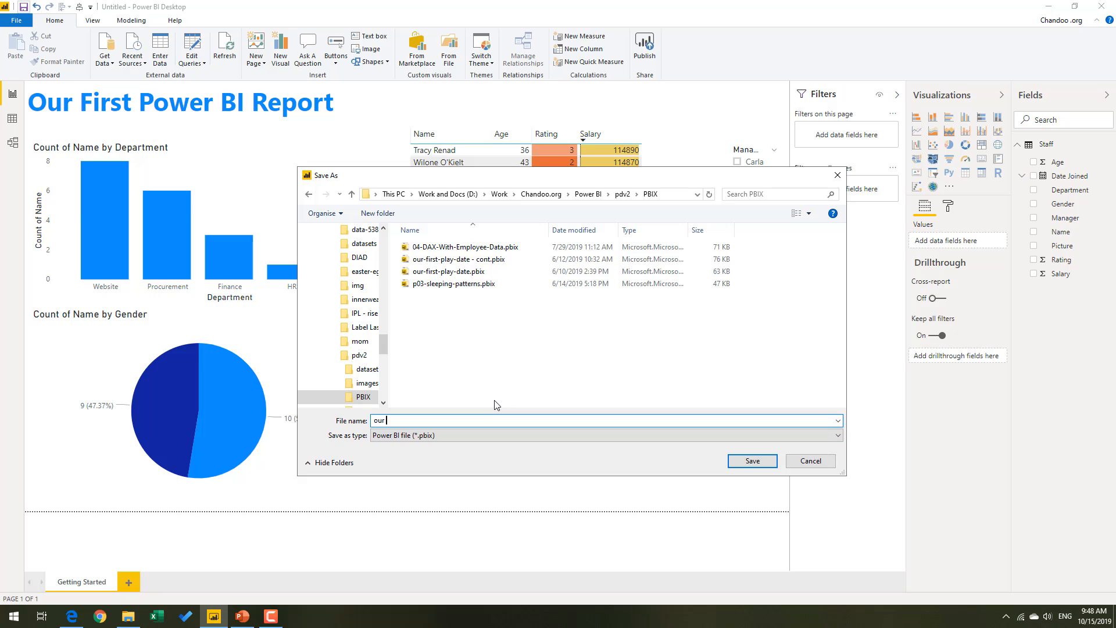
key("BackSpace")
key("BackSpace")
type("getting-star")
type("ted")
key("Return")
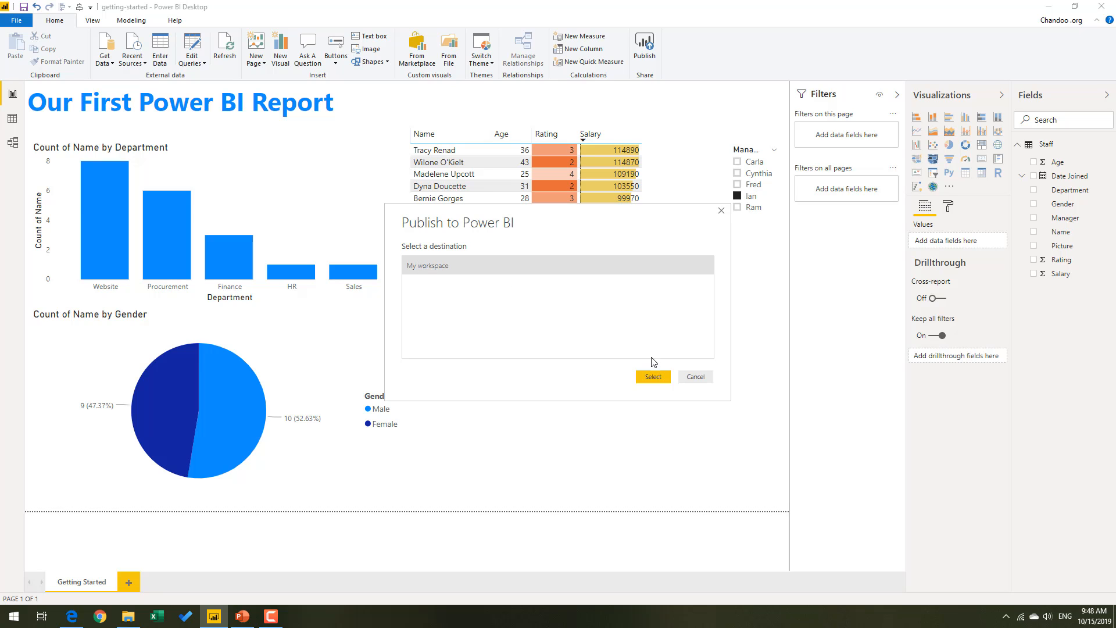
Publish the report to My workspace, open getting-started.pbix in the Power BI service and dismiss the introductory tour.
left_click(653, 377)
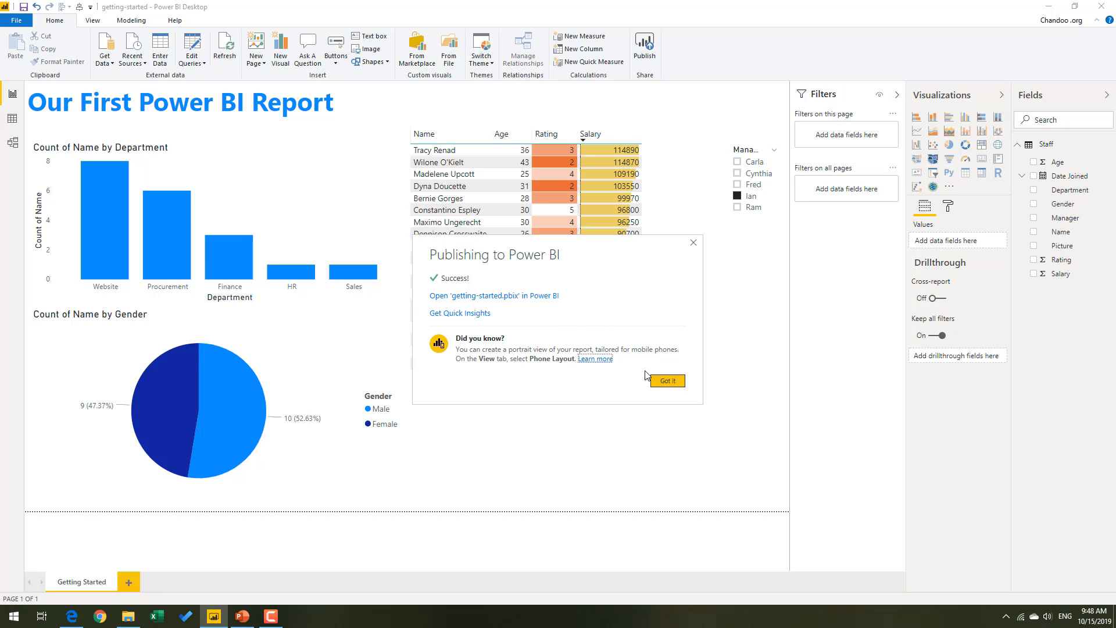
left_click(477, 297)
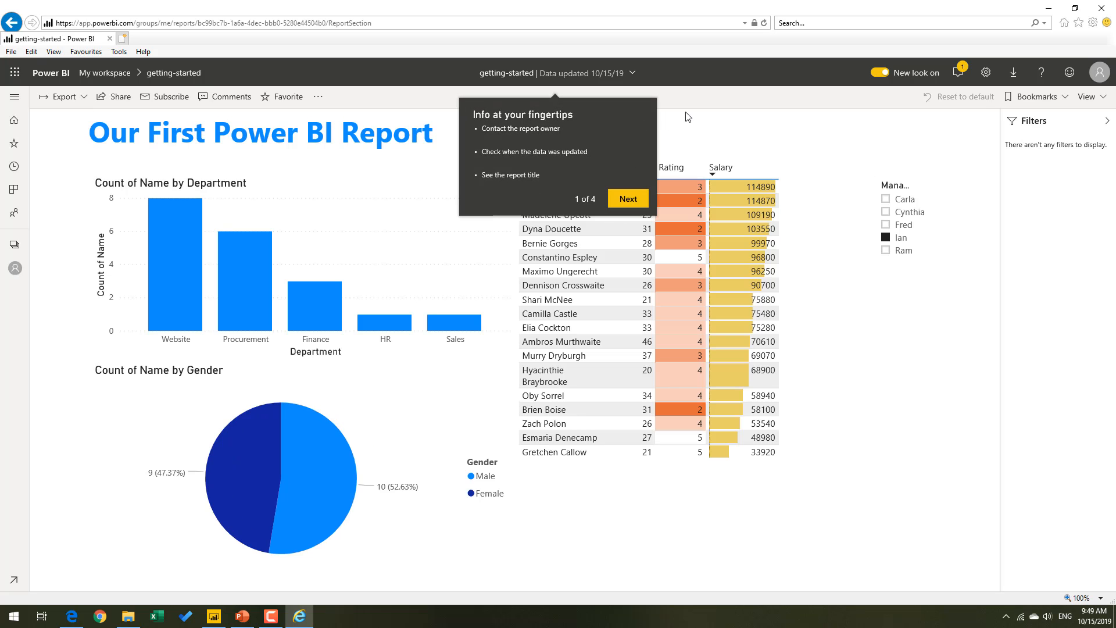
left_click(623, 199)
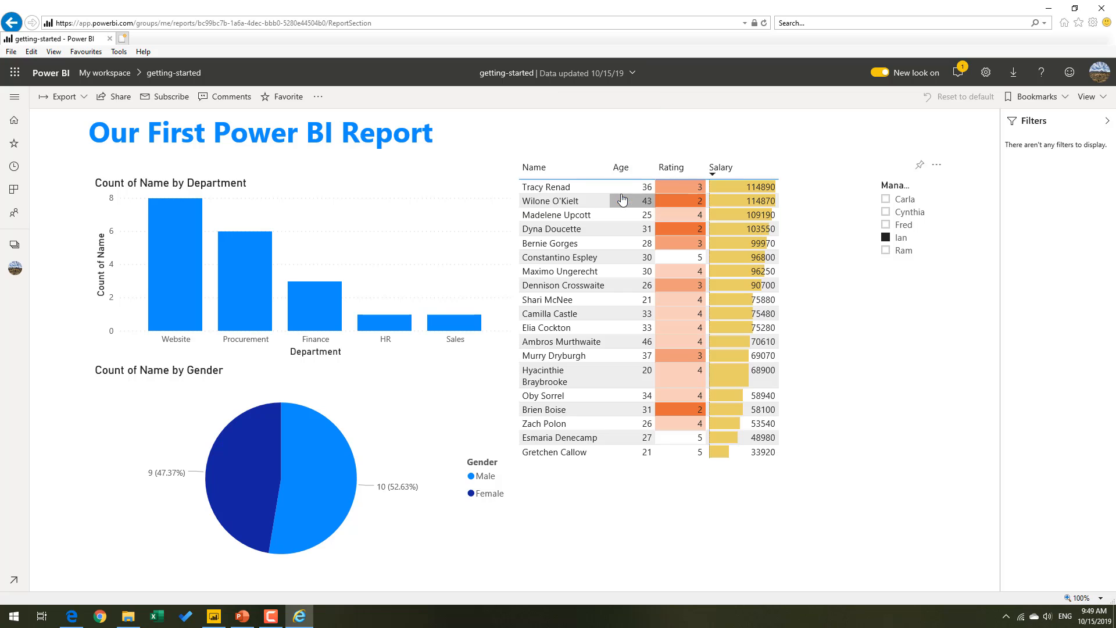
left_click(1089, 202)
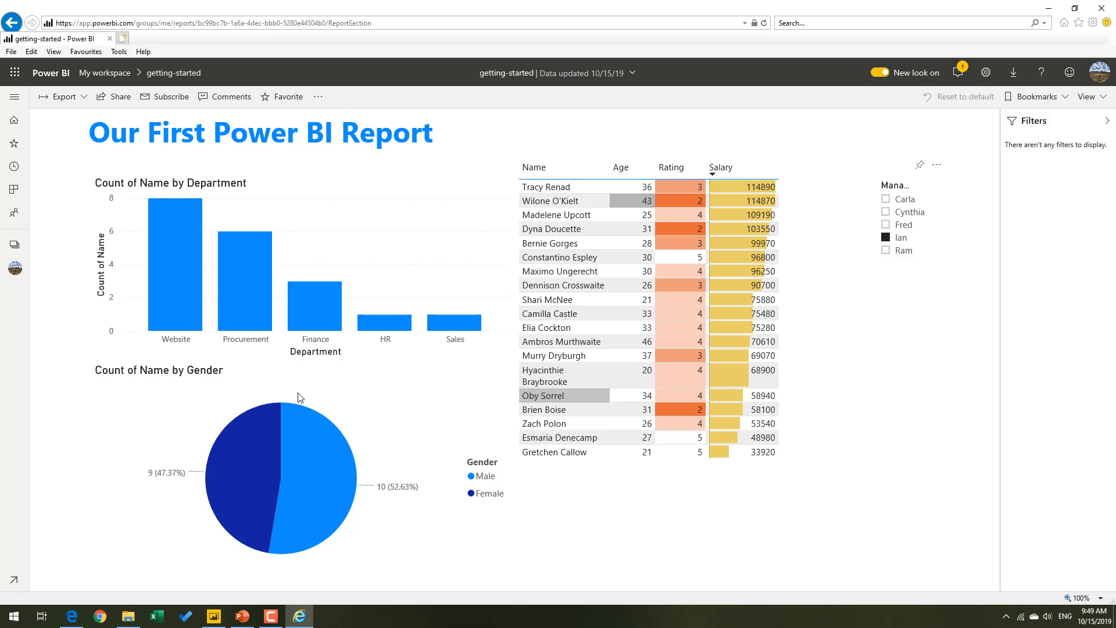
Check how the published report responds to the Website bar, the Female slice and a staff table row.
left_click(197, 276)
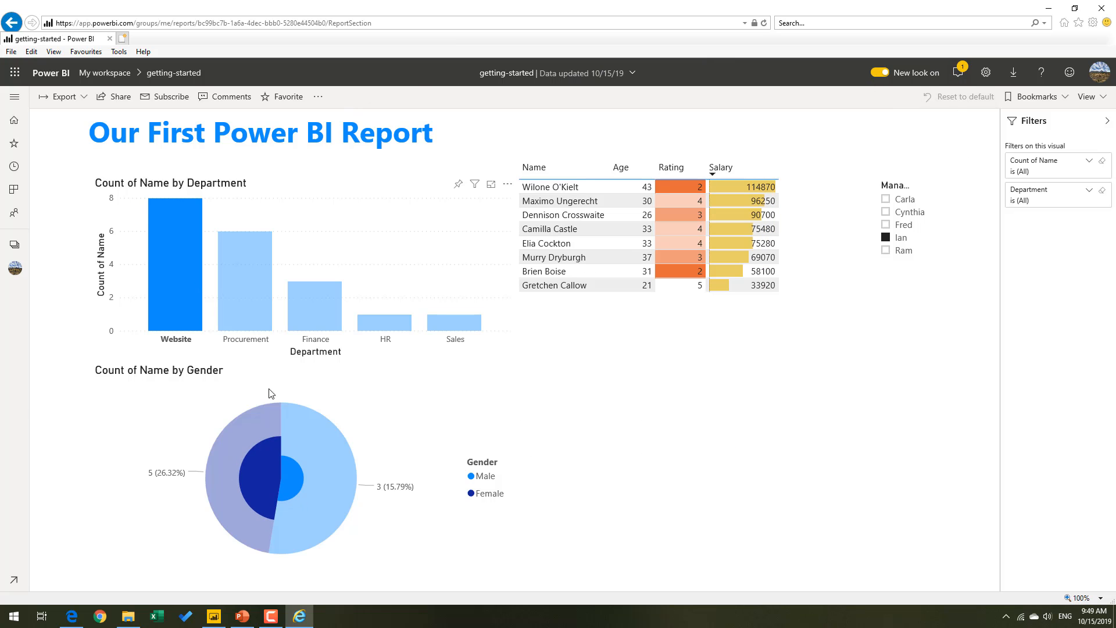
left_click(265, 491)
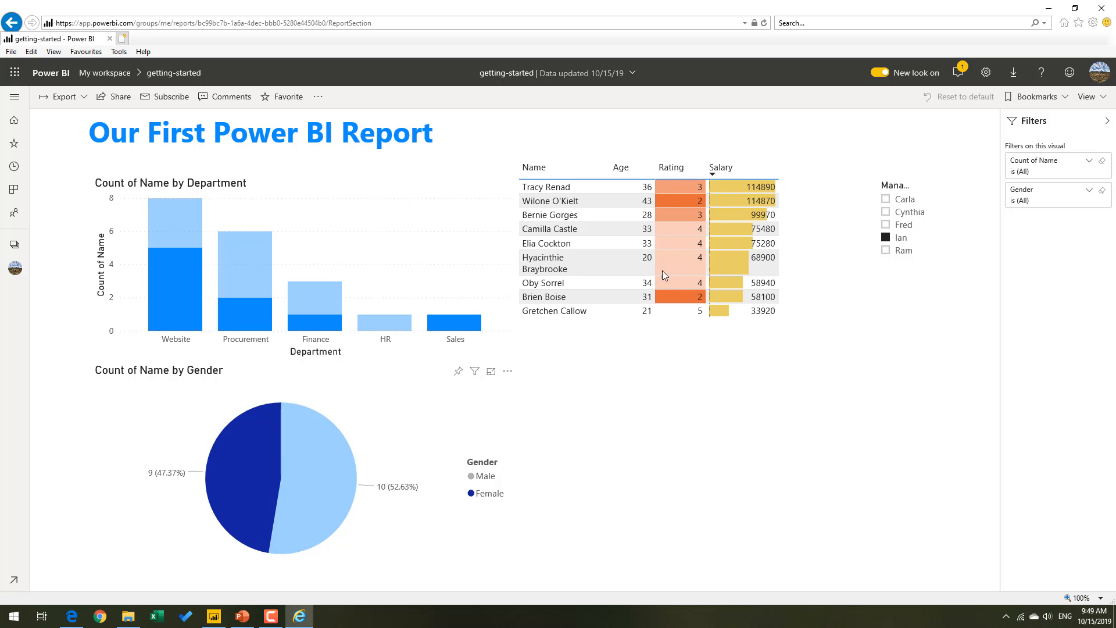
left_click(605, 249)
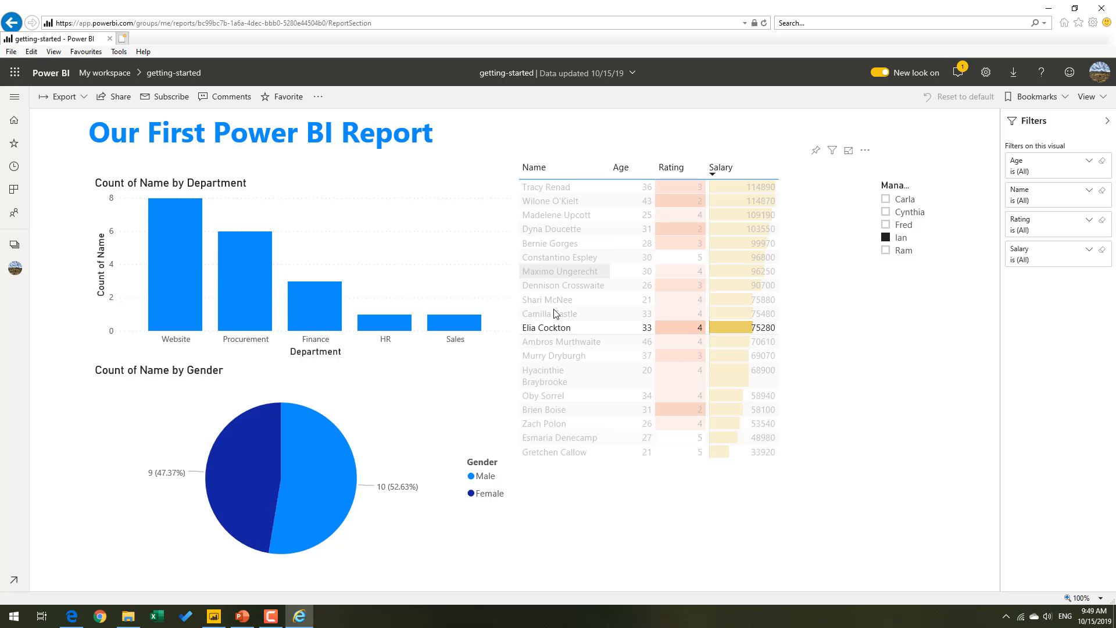
left_click(560, 333)
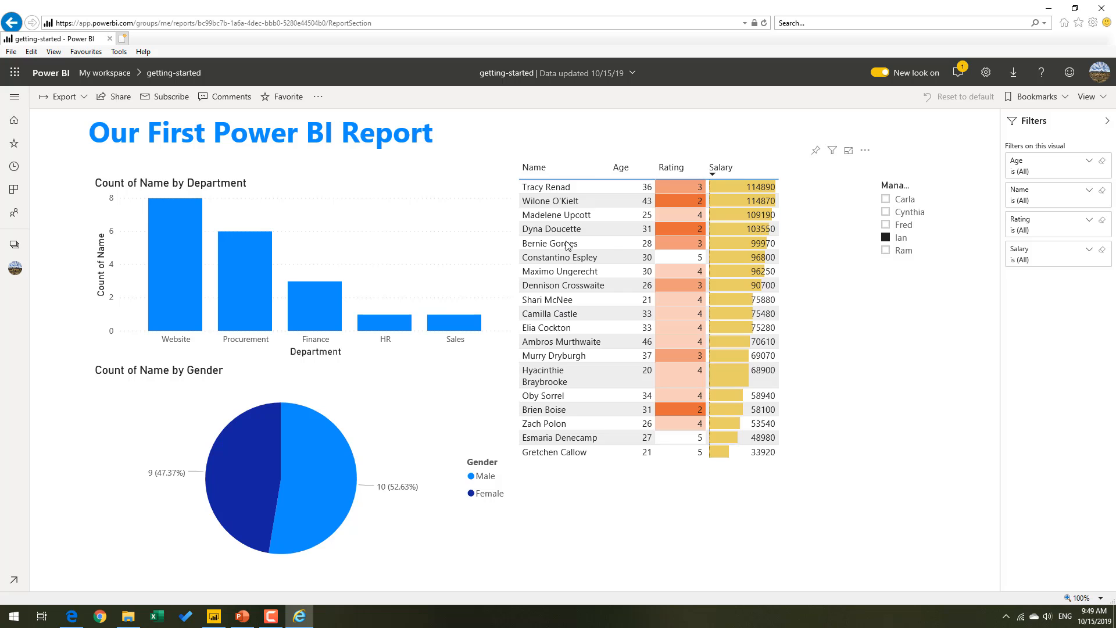
Filter the published report by the second manager in the slicer, and clear the slicer to include all managers.
left_click(912, 212)
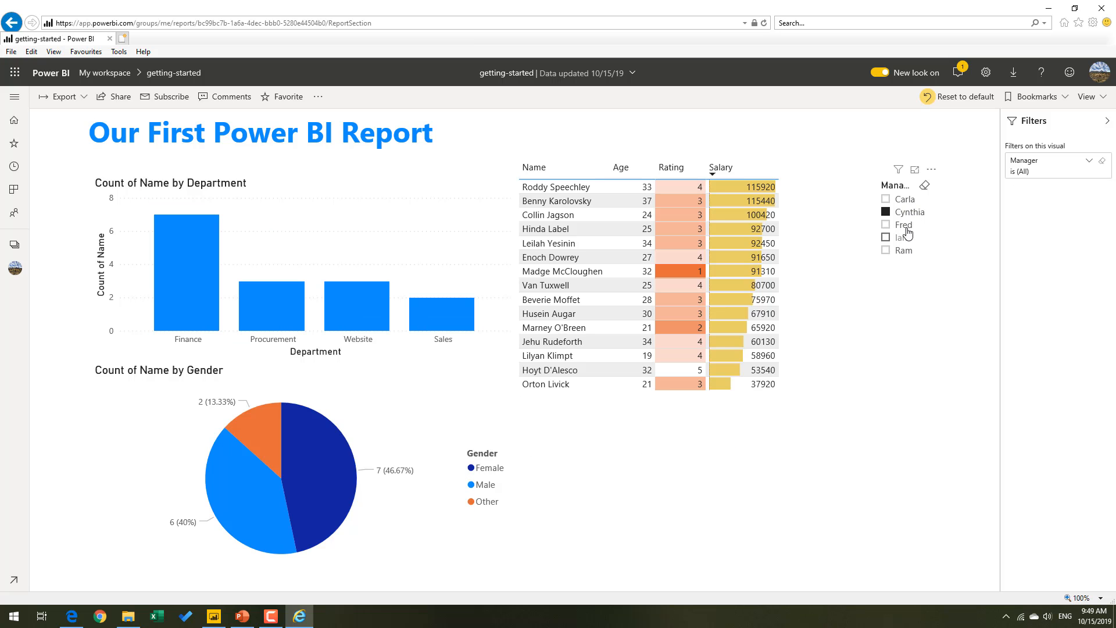
left_click(910, 212)
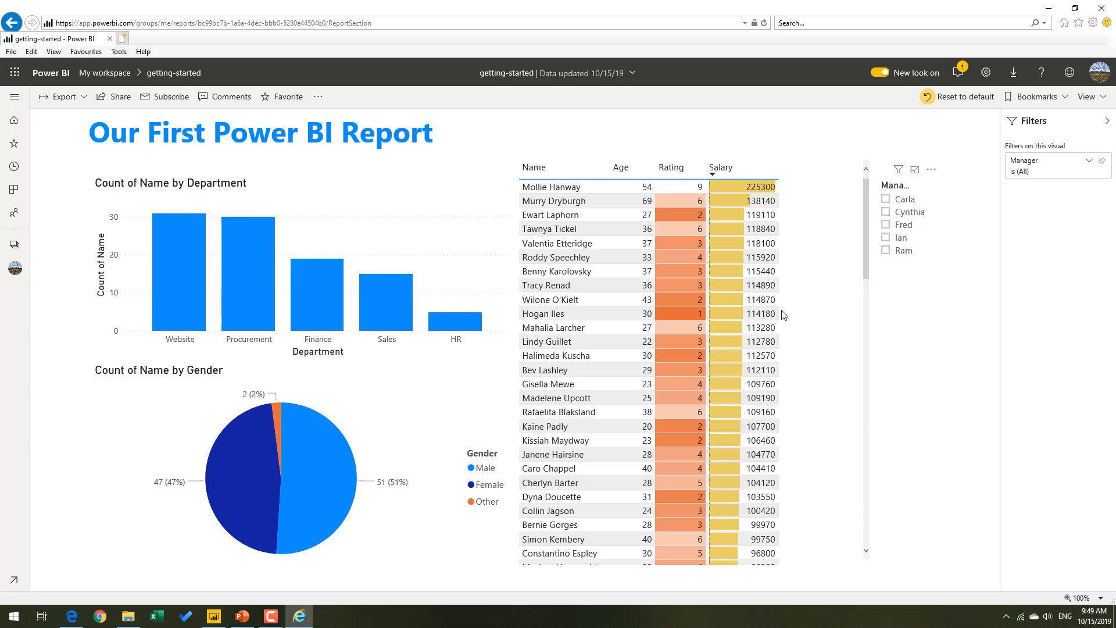
Check the sharing requirements and the available export formats of the published report.
left_click(117, 96)
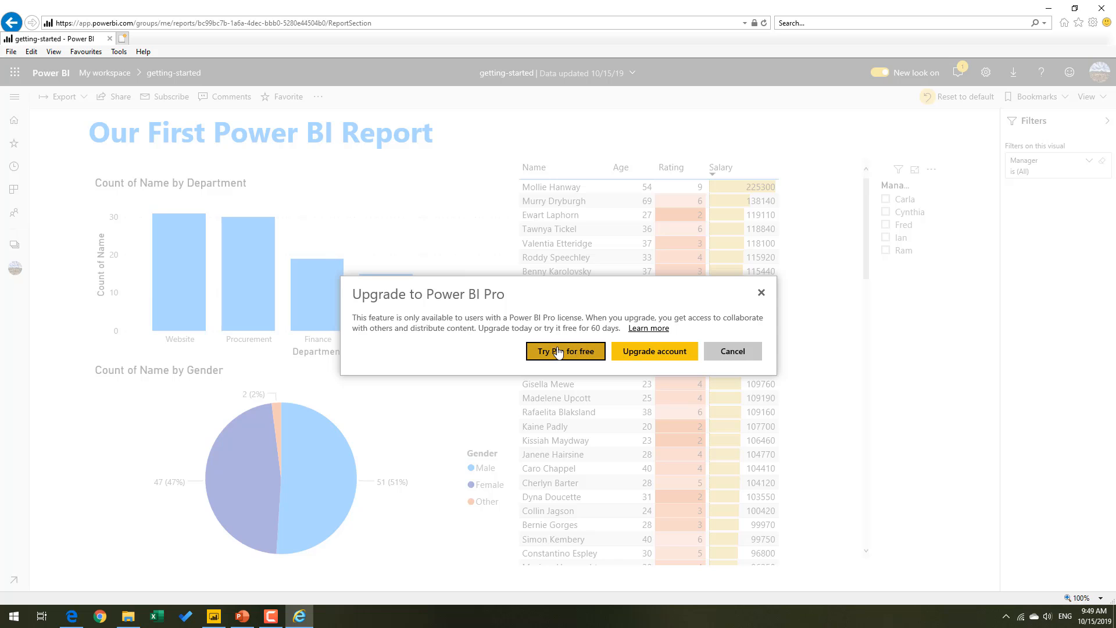
left_click(762, 294)
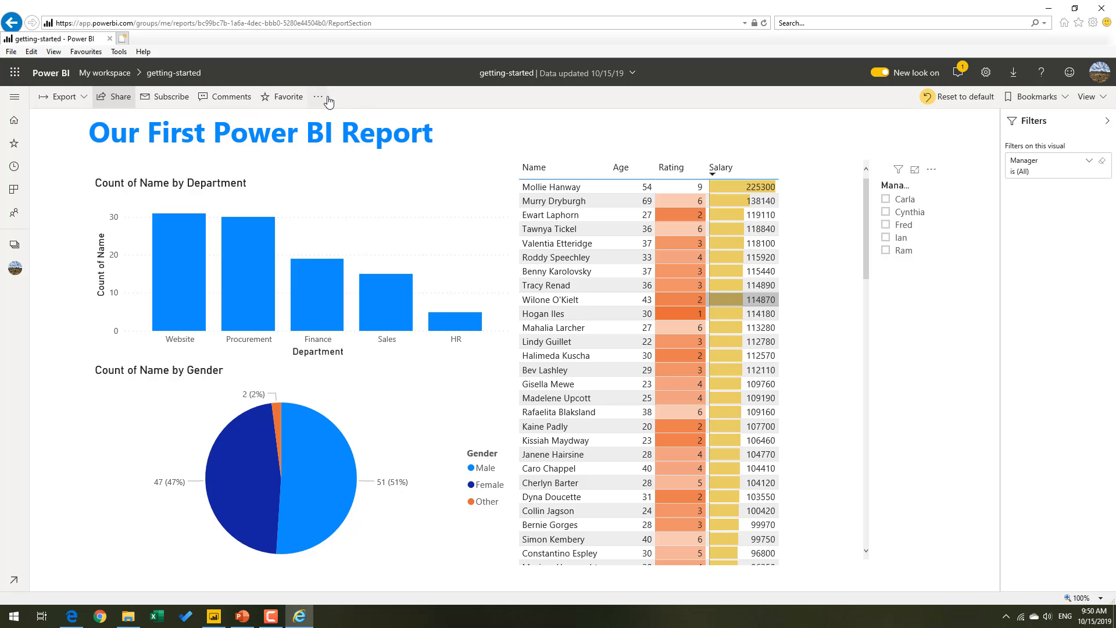
left_click(85, 97)
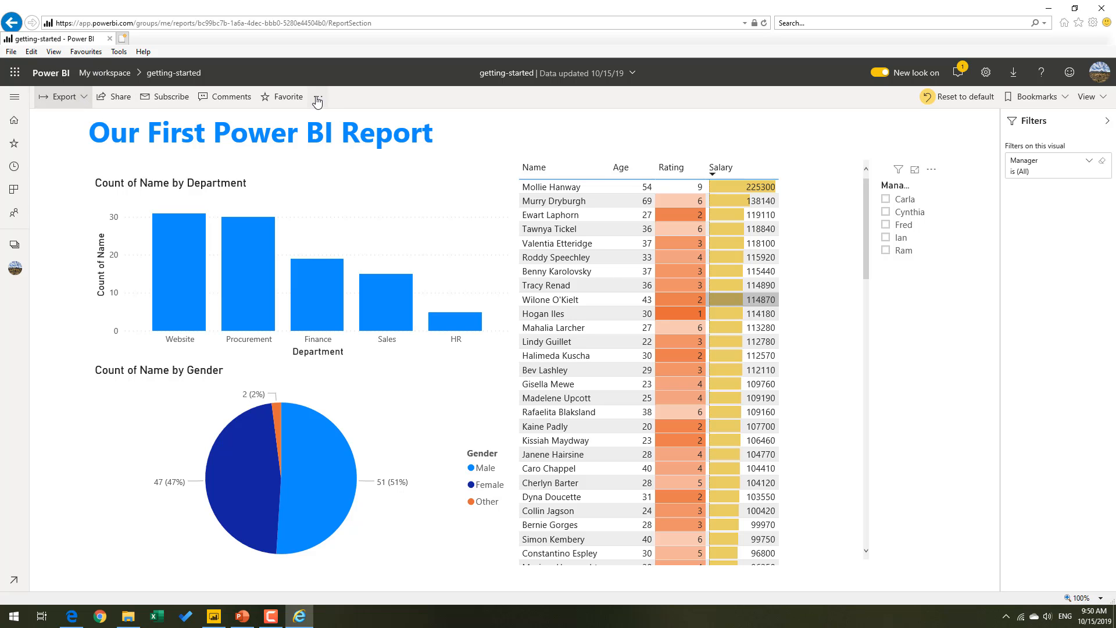
Publish the getting-started report to the web by creating a public embed code.
left_click(317, 98)
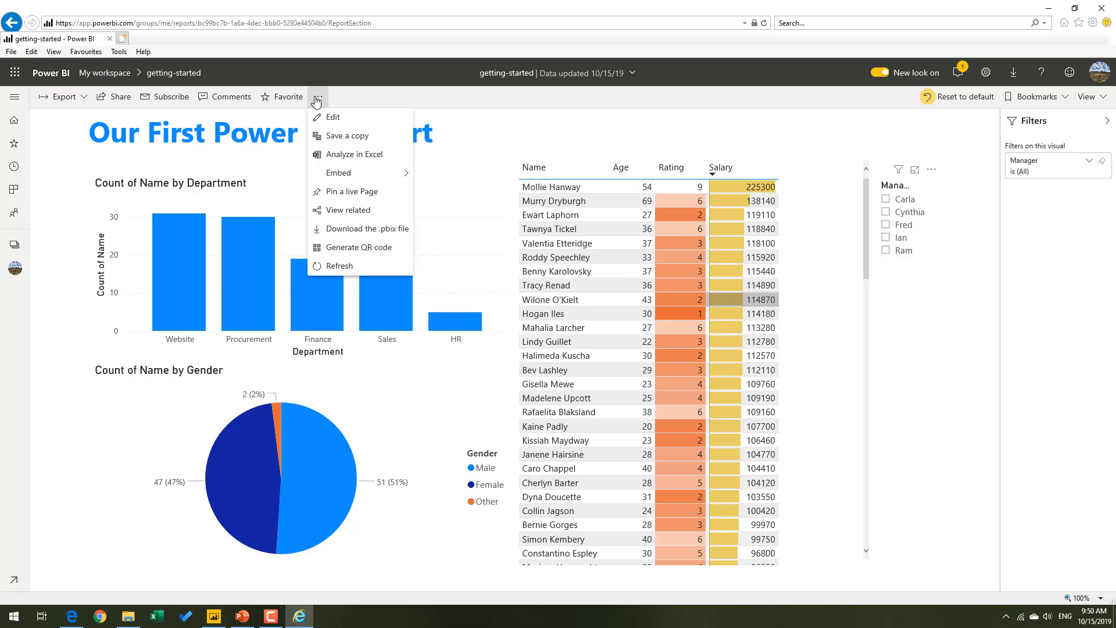
mouse_move(407, 173)
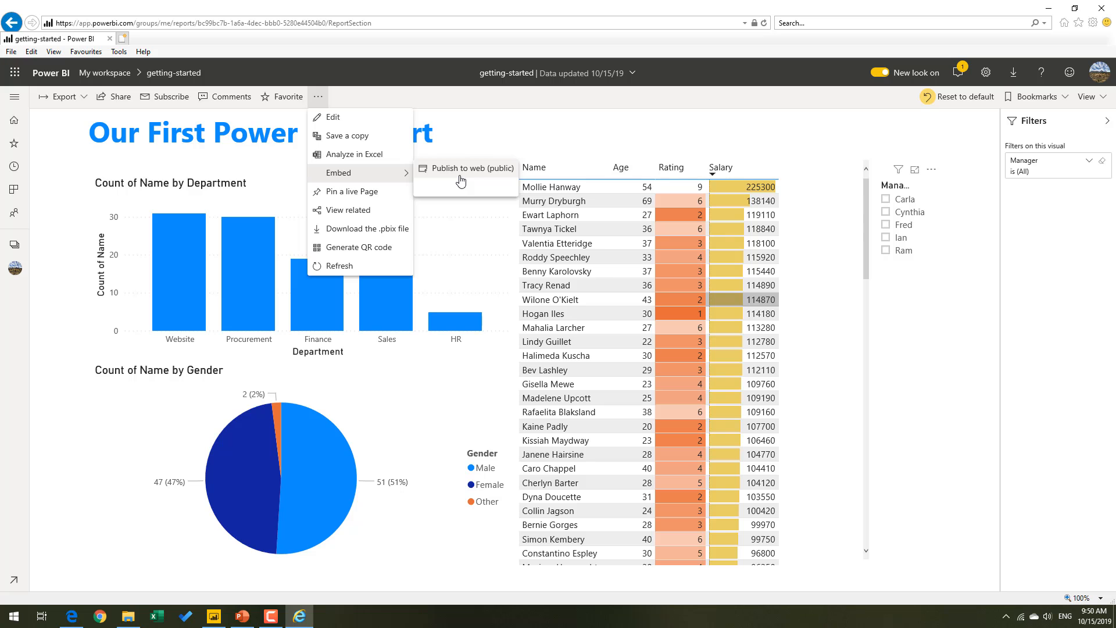
left_click(462, 180)
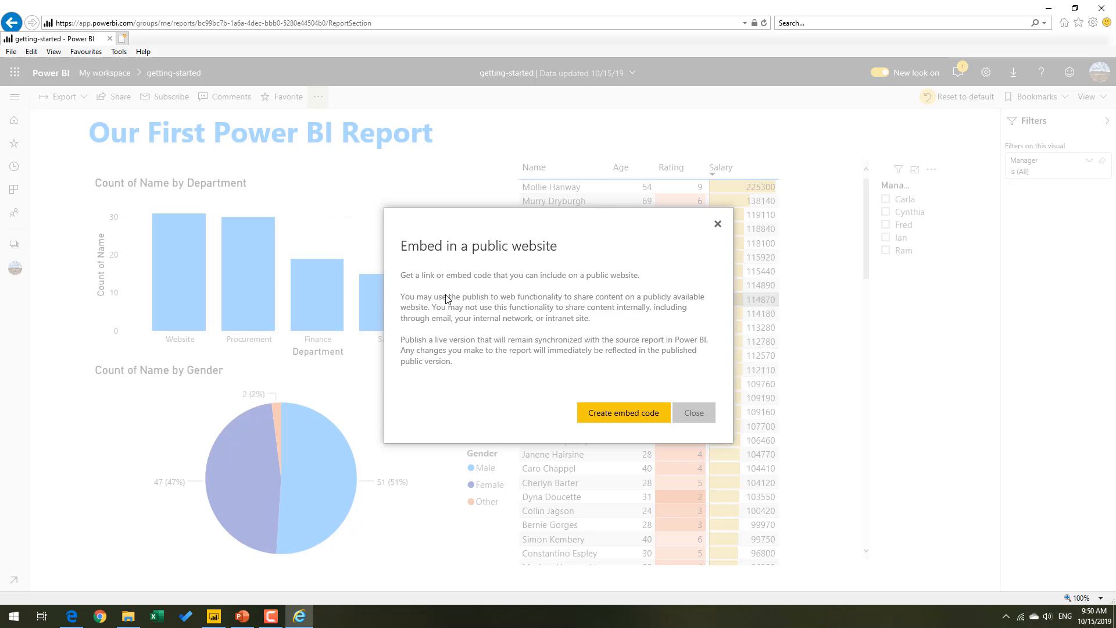
left_click(600, 411)
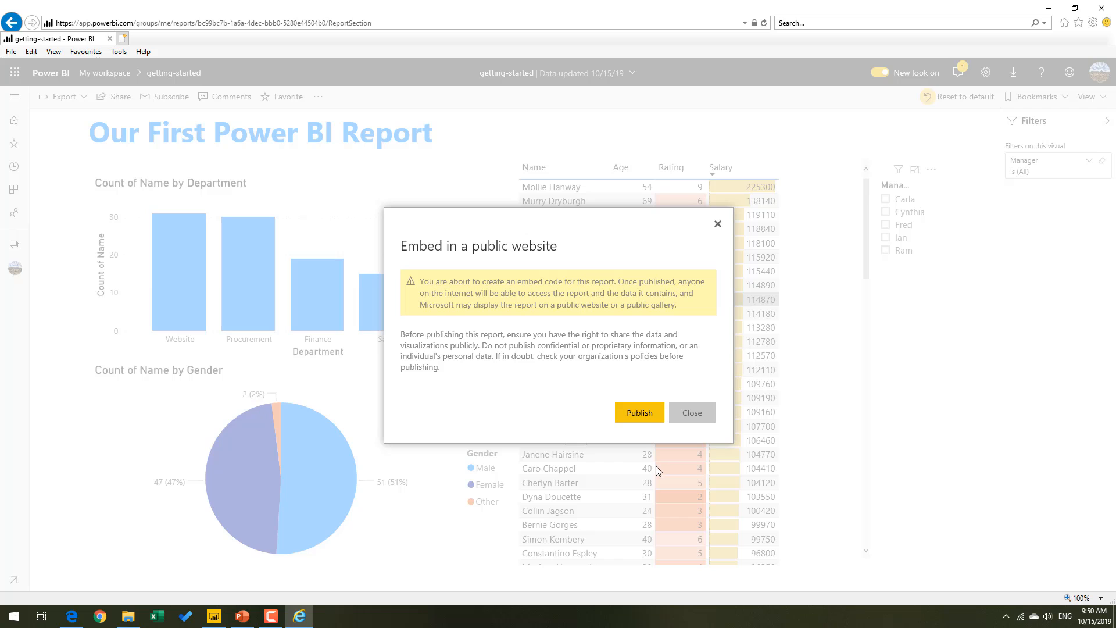
left_click(645, 417)
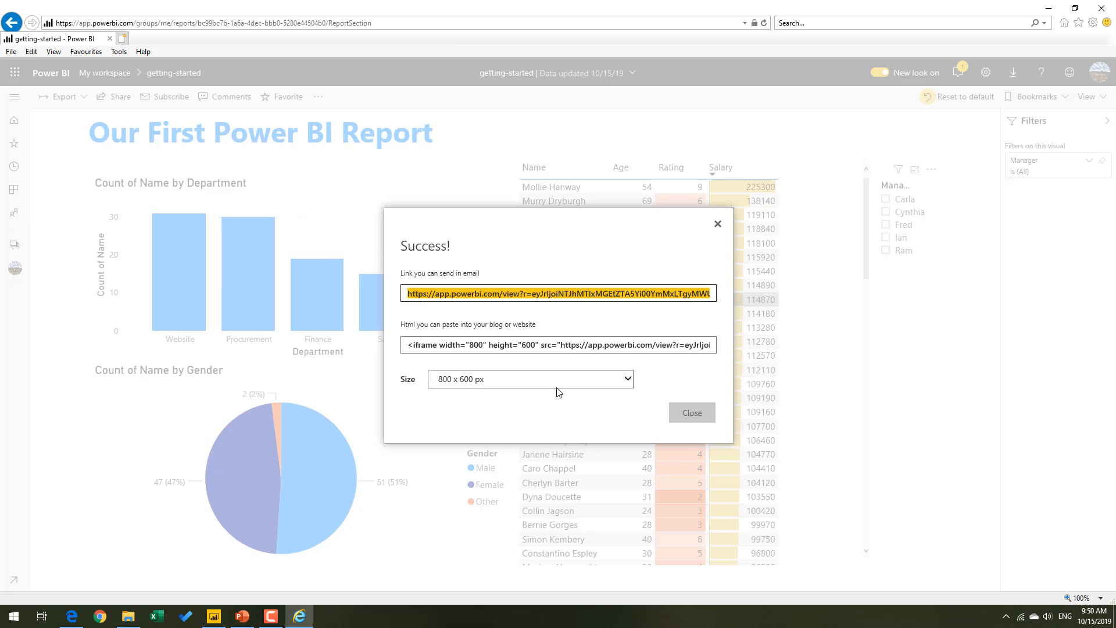
Copy the public link meant for e-mail, close the embed dialog and open the link in Chrome.
right_click(441, 299)
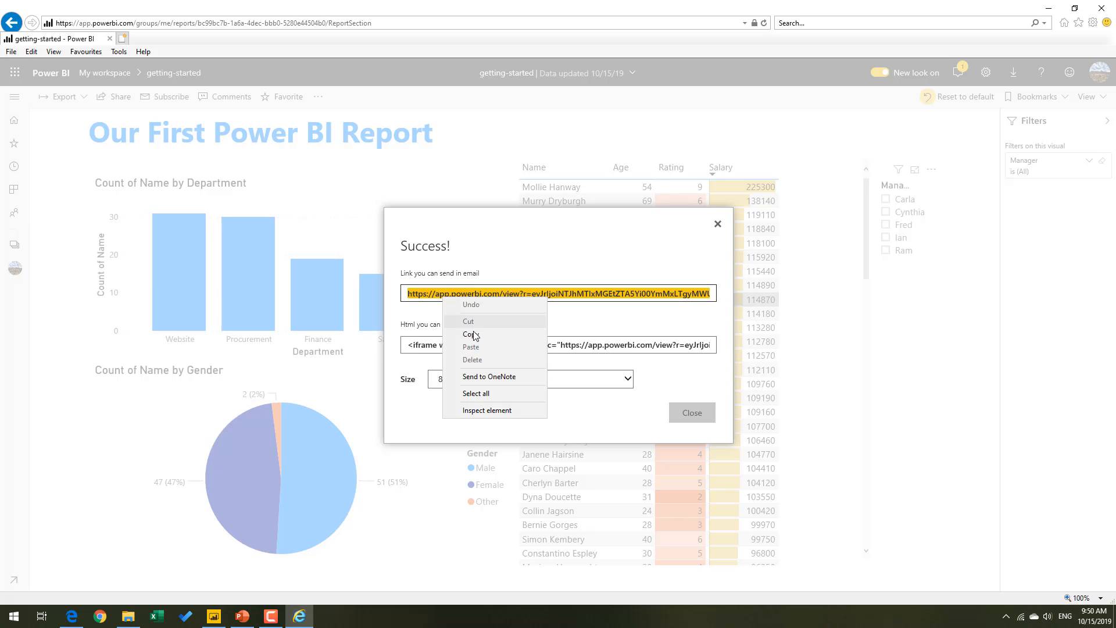
left_click(476, 333)
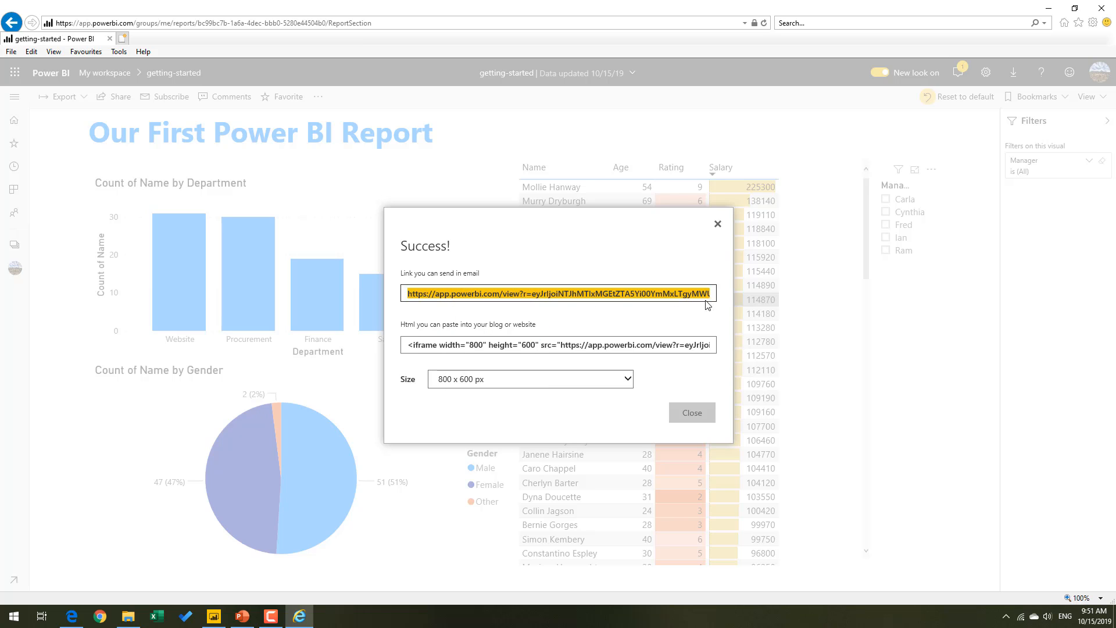
left_click(692, 413)
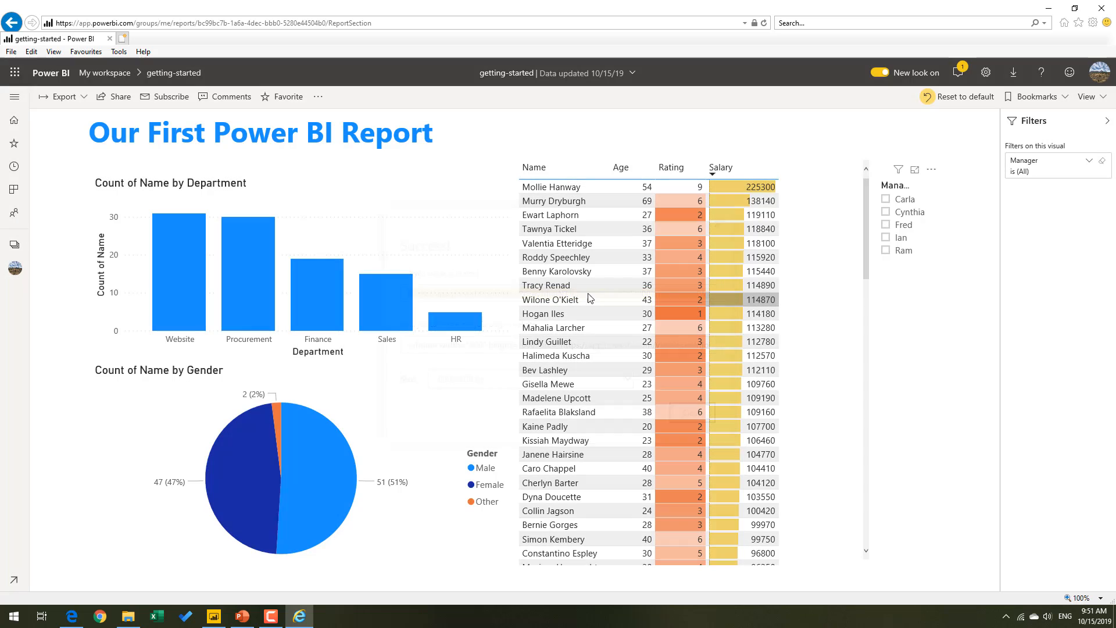
left_click(100, 618)
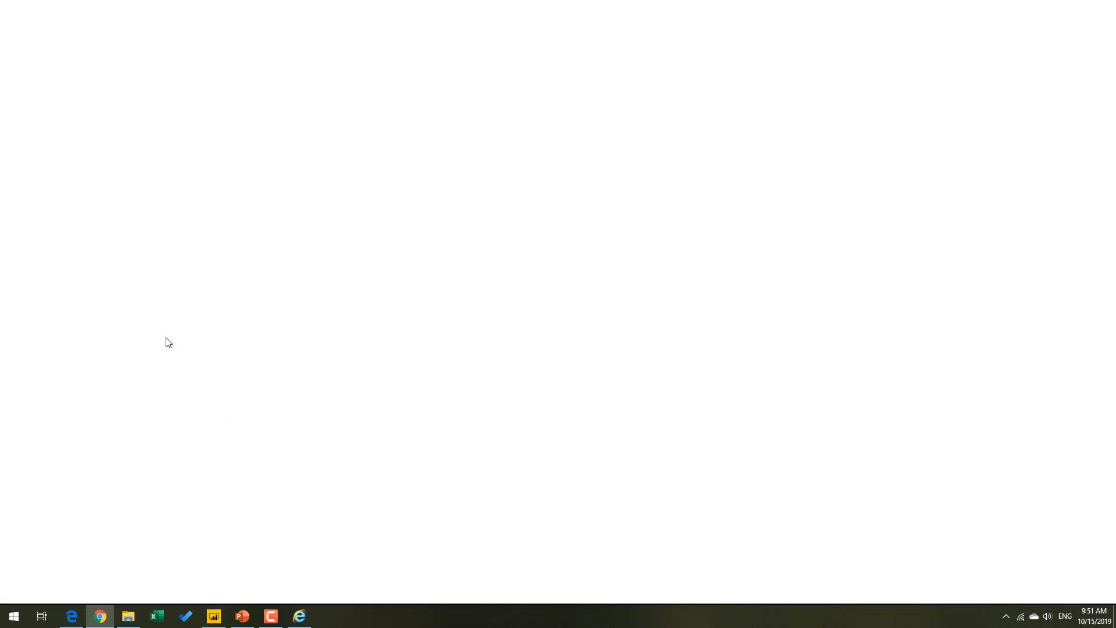
right_click(134, 31)
left_click(163, 117)
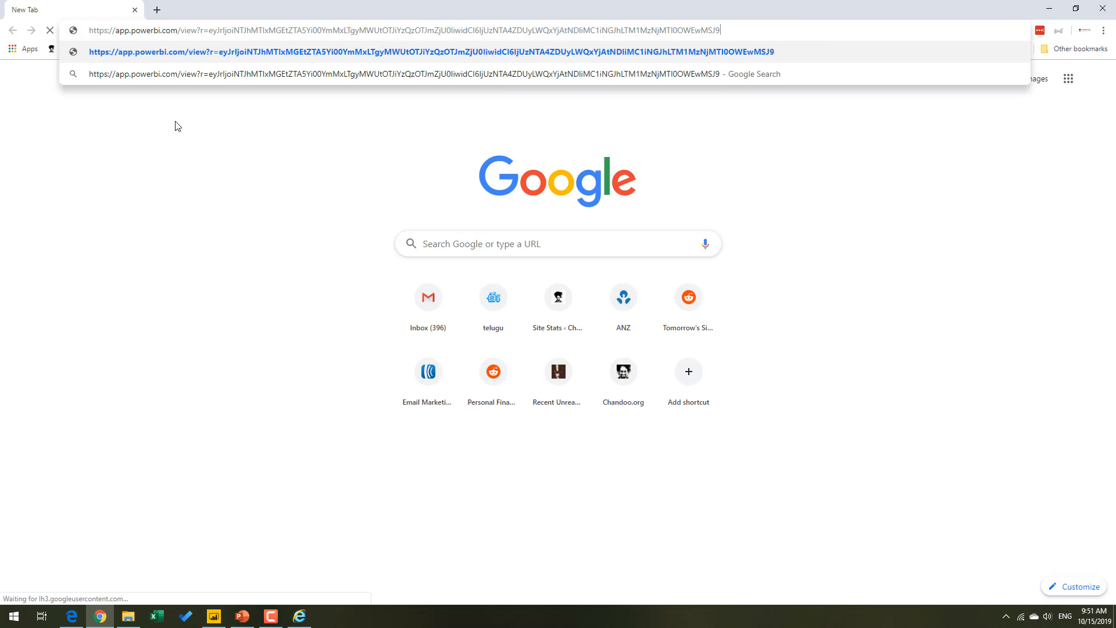
key("Return")
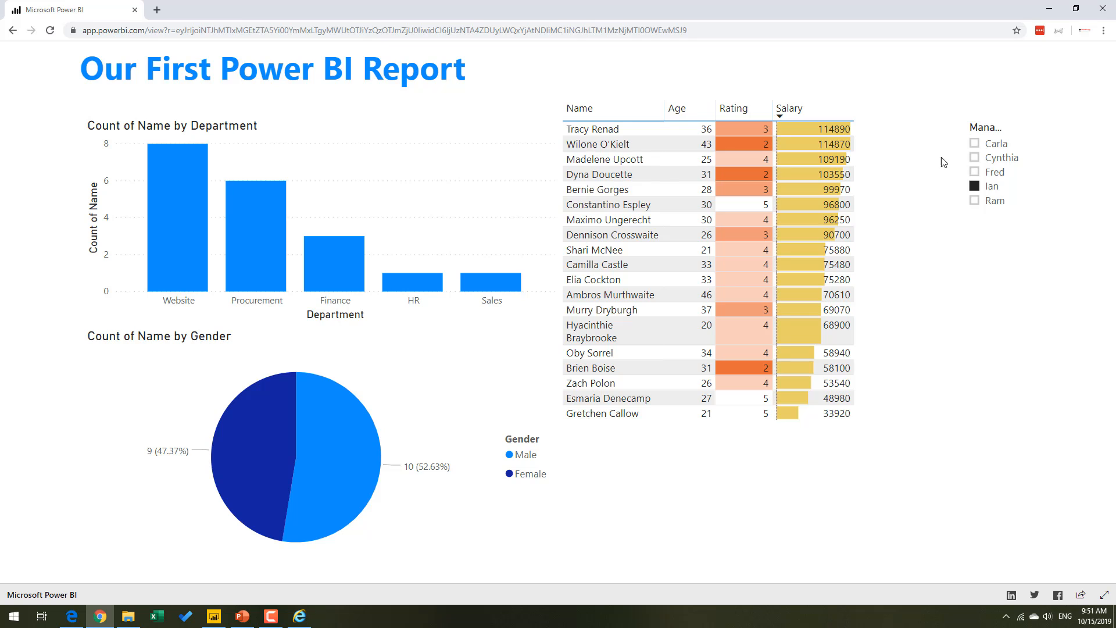
Check how the public report responds to the Male slice, a staff table row and the Website bar.
left_click(349, 437)
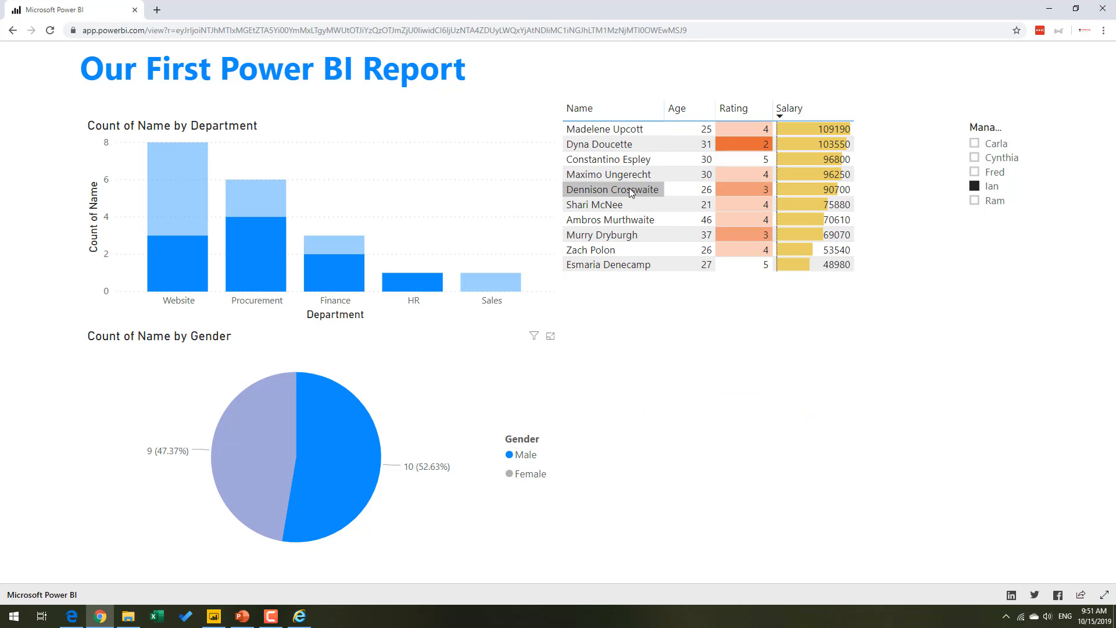
left_click(630, 192)
left_click(171, 254)
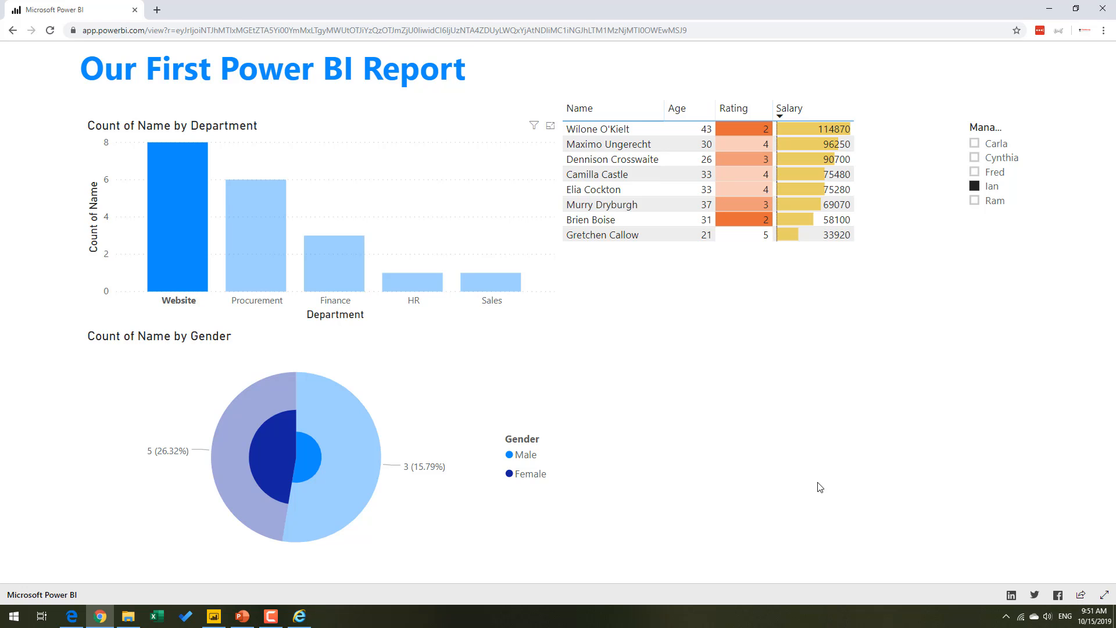
Test the public report in a narrow, phone-like browser window by clearing the Website highlight and filtering by the second manager.
double_click(593, 5)
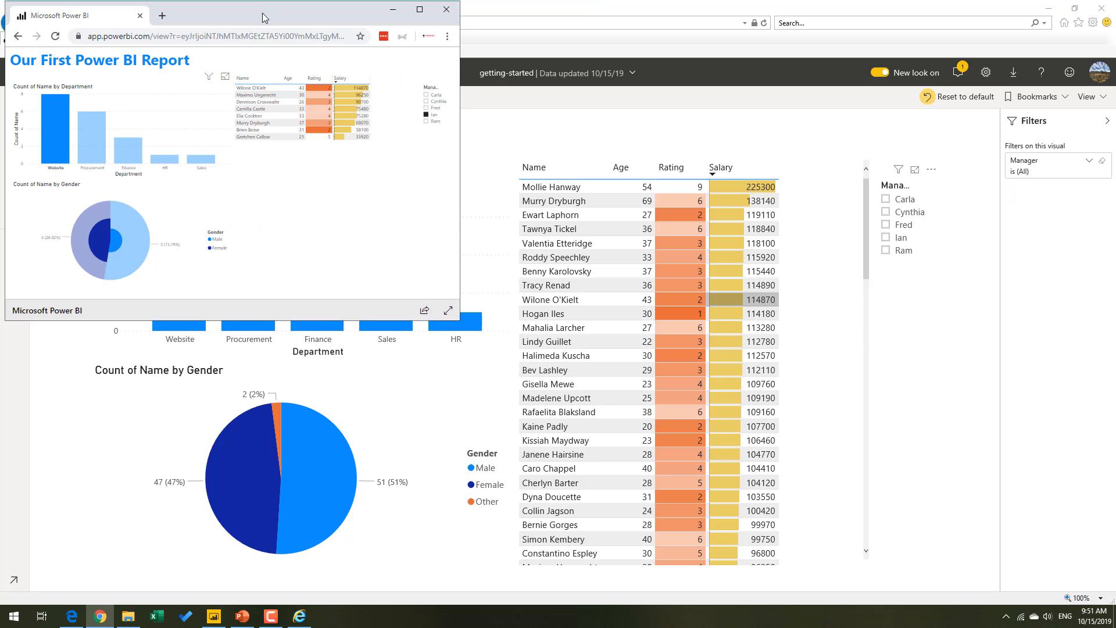
left_click_drag(458, 319, 313, 488)
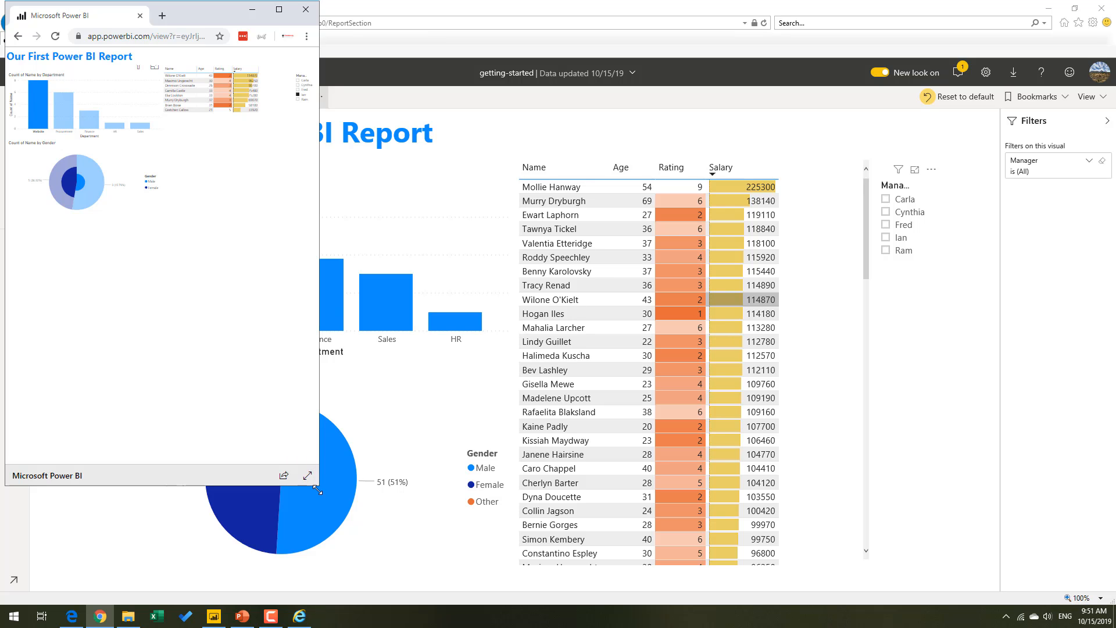
left_click(87, 84)
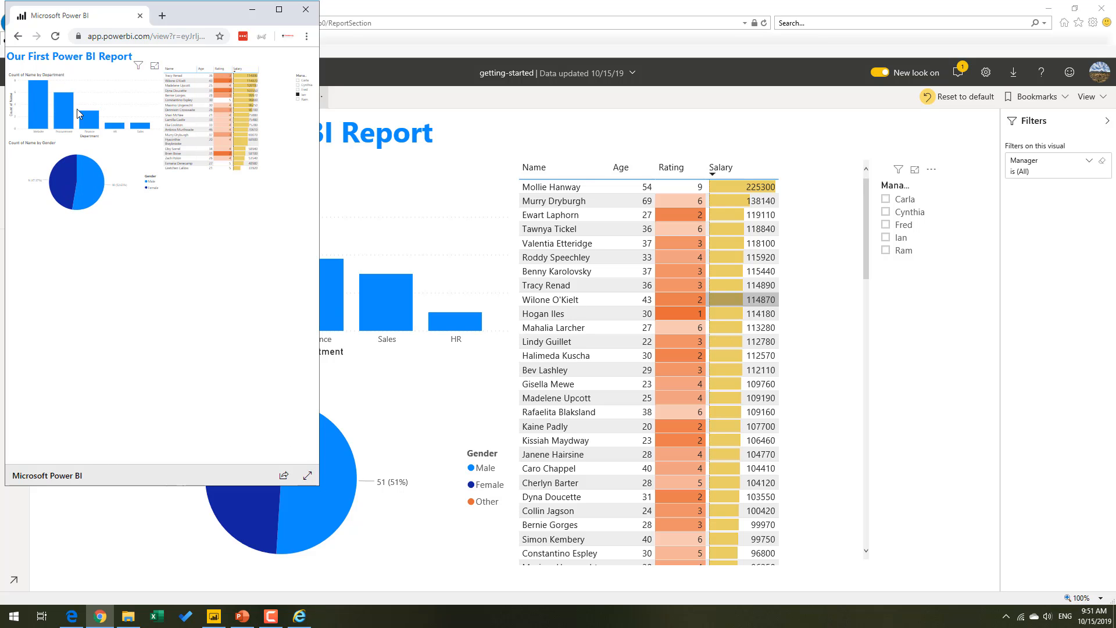
left_click(299, 85)
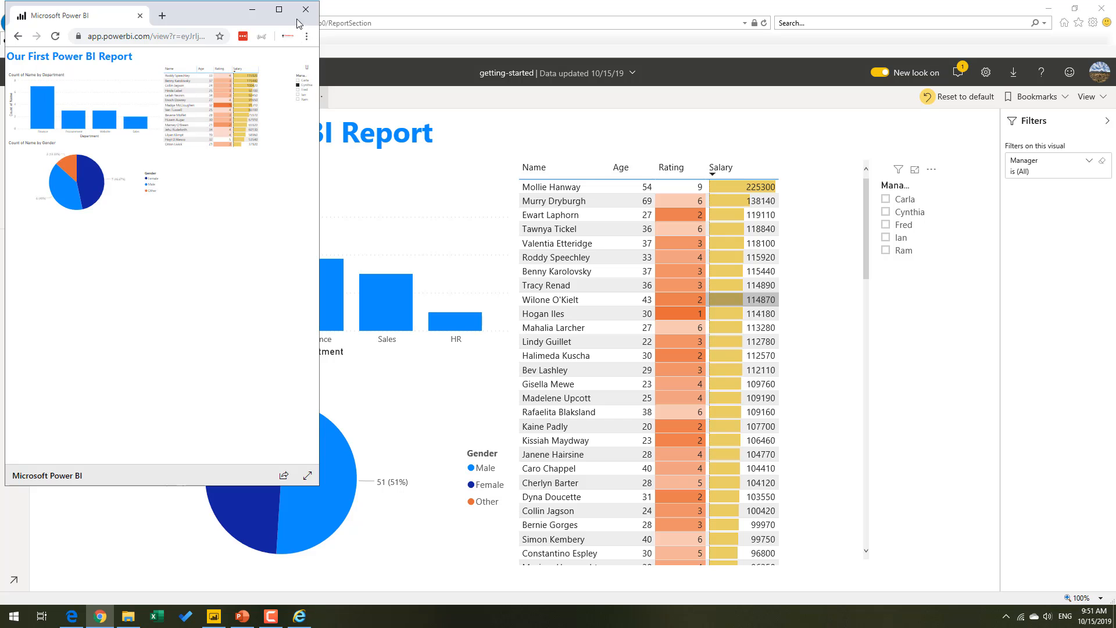
Maximize the browser window and switch back to the getting-started report in Power BI Desktop.
left_click(278, 9)
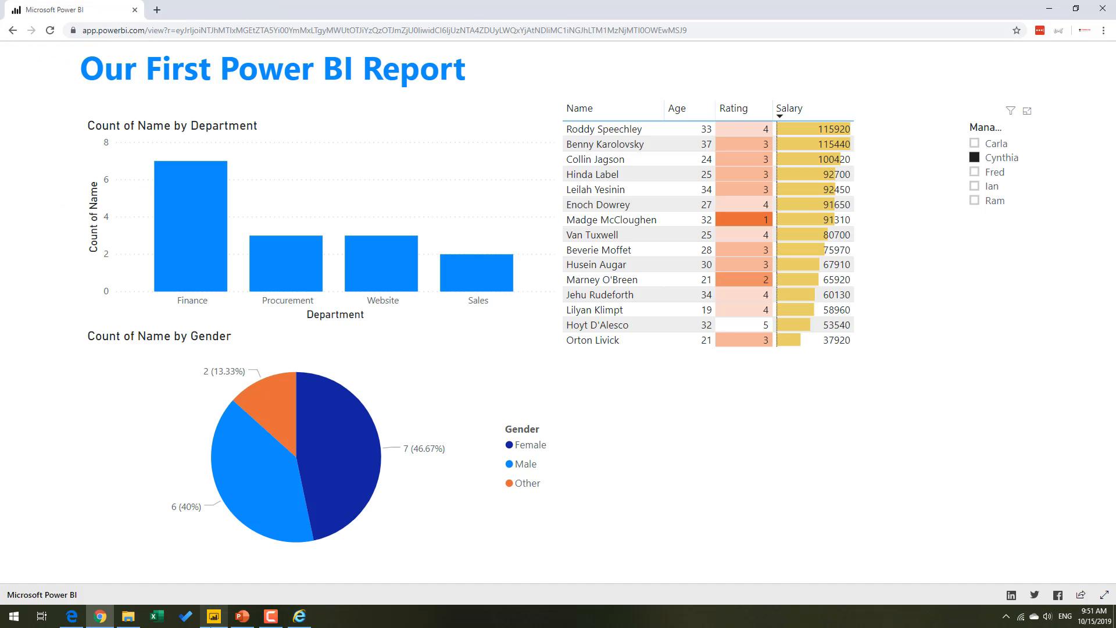
left_click(214, 617)
left_click(671, 383)
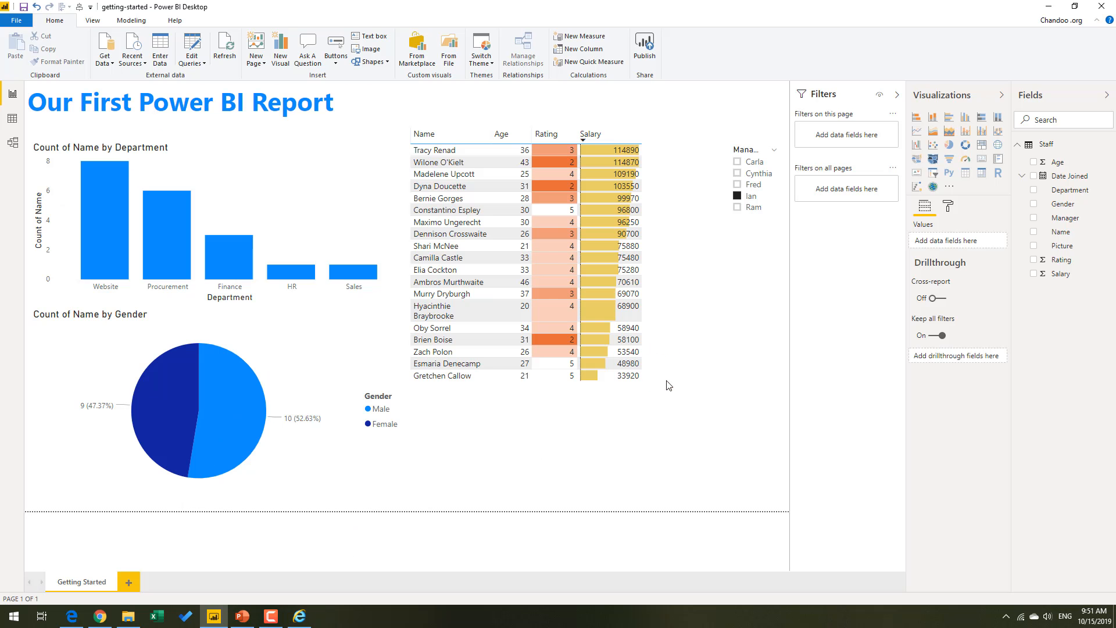